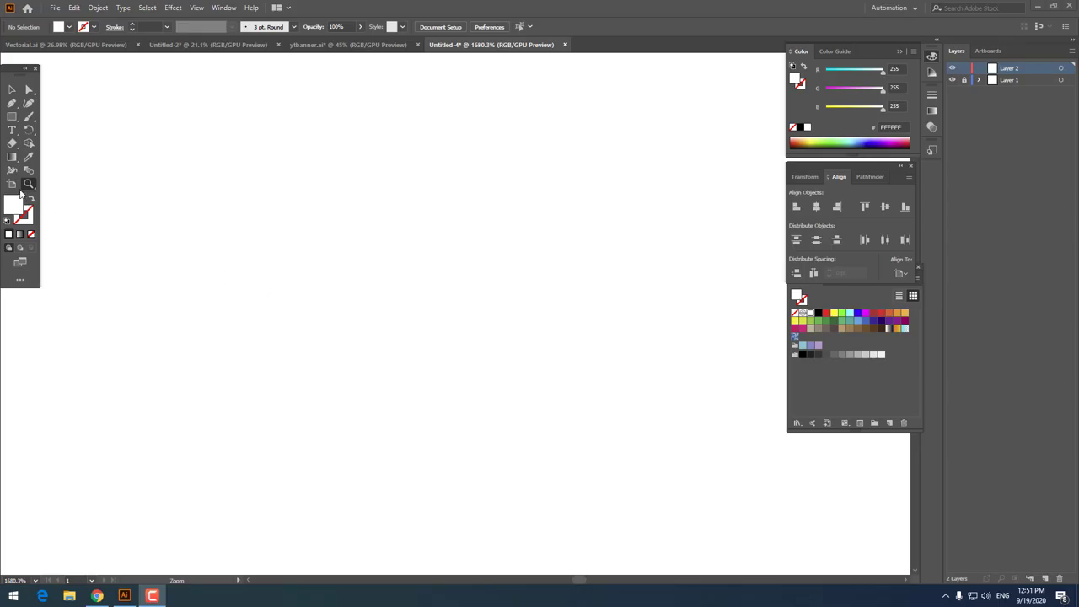
# - Set the default fill colour to the light grey #CCCCCC swatch
pyautogui.doubleClick(13, 204)
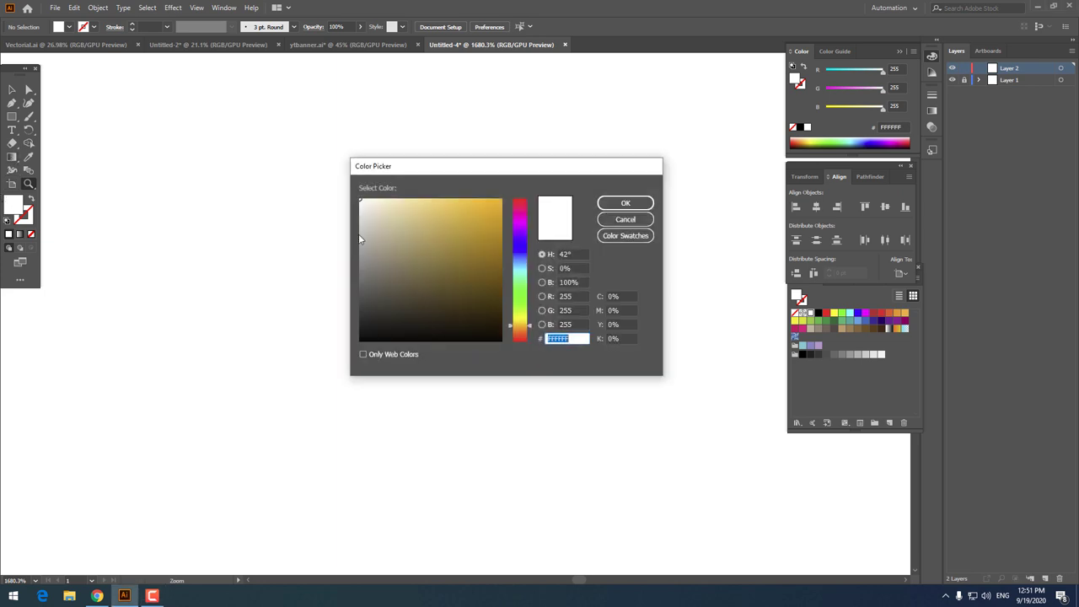
pyautogui.click(627, 224)
pyautogui.click(863, 354)
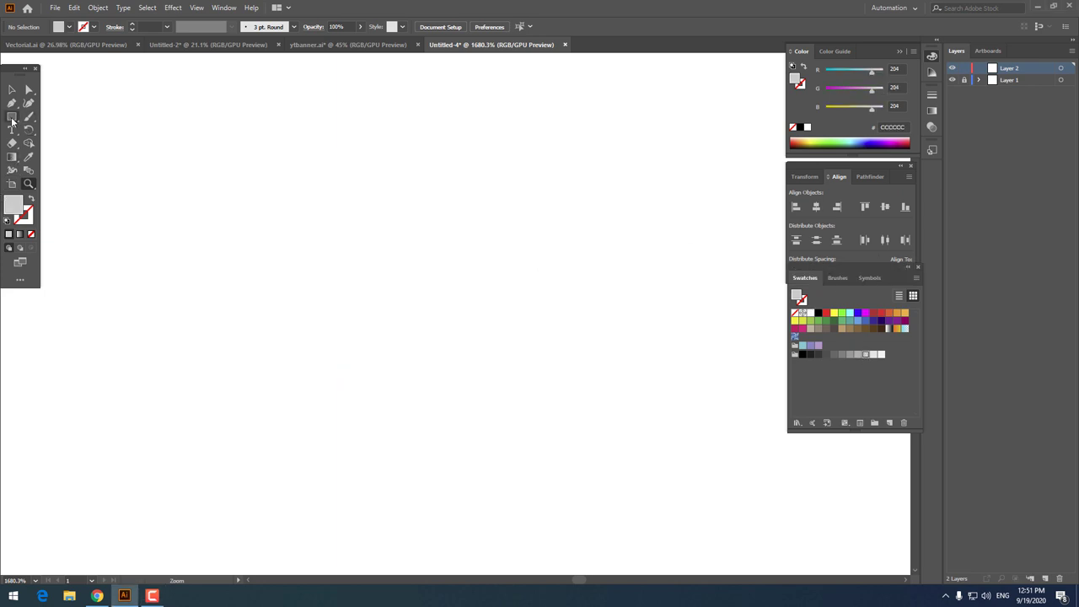
# - Draw a tall light grey rectangle near the page centre and zoom in on it
pyautogui.moveTo(332, 181); pyautogui.dragTo(425, 430)
pyautogui.click(9, 88)
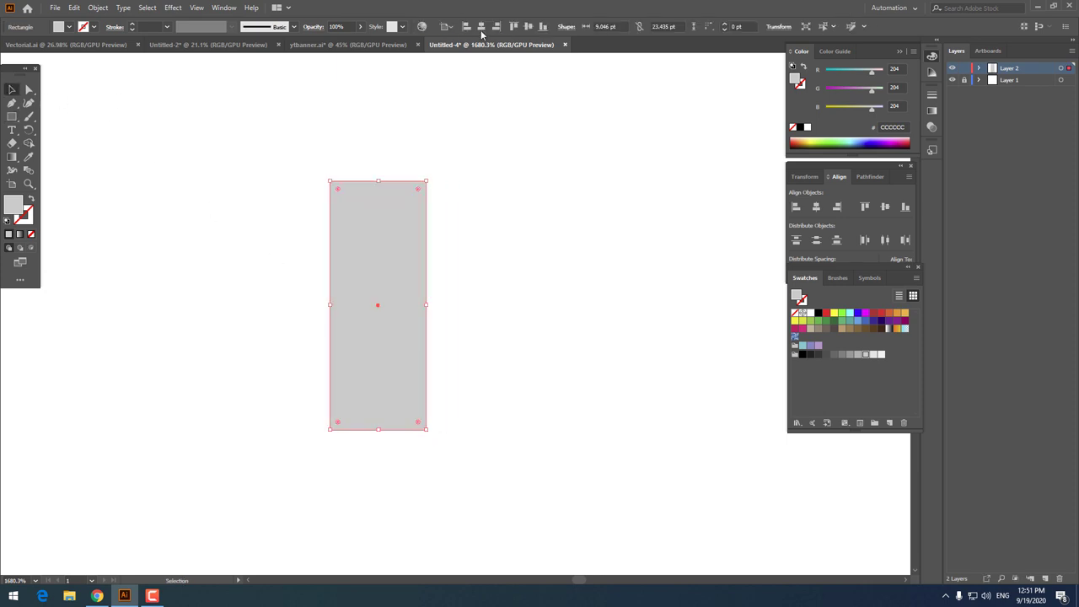
pyautogui.click(530, 27)
pyautogui.press('z')
pyautogui.moveTo(239, 251)
pyautogui.mouseDown()
pyautogui.moveTo(352, 232)
pyautogui.moveTo(465, 323)
pyautogui.moveTo(464, 258)
pyautogui.mouseUp()
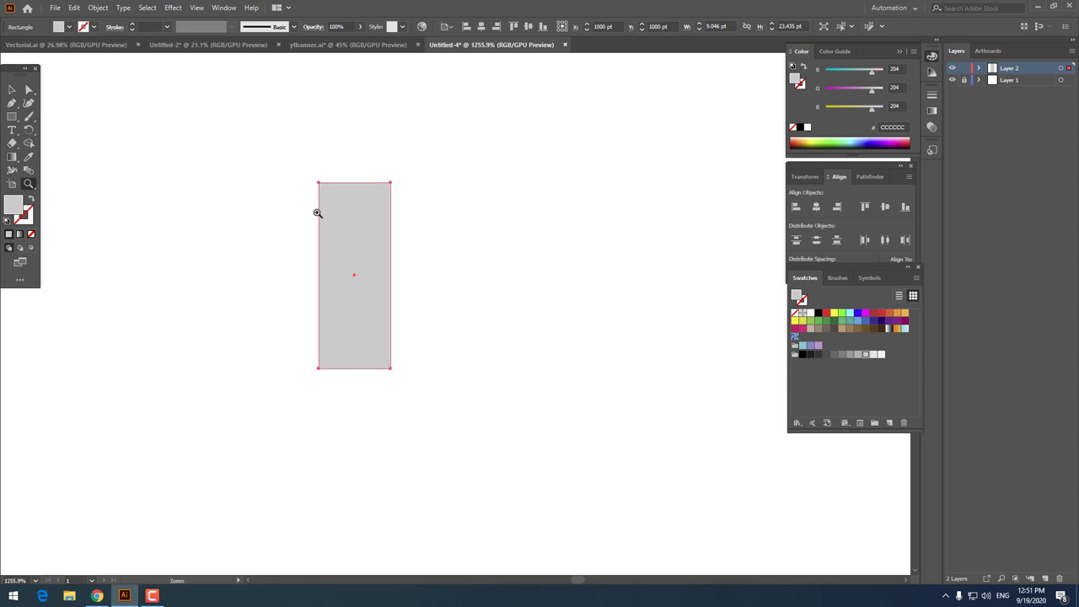
pyautogui.moveTo(311, 214); pyautogui.dragTo(469, 320)
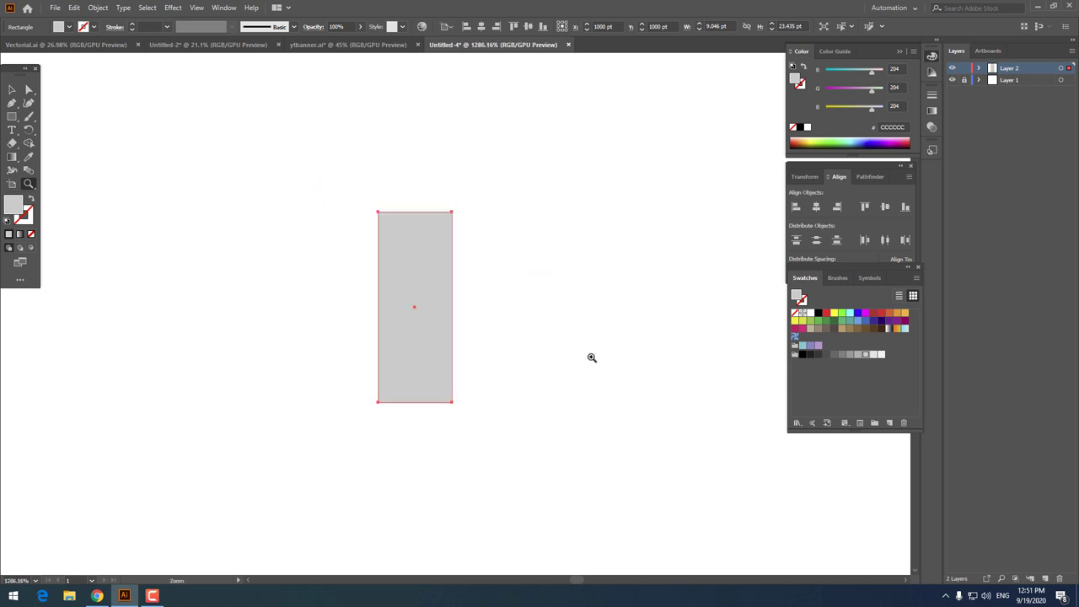
pyautogui.moveTo(436, 323); pyautogui.dragTo(472, 345)
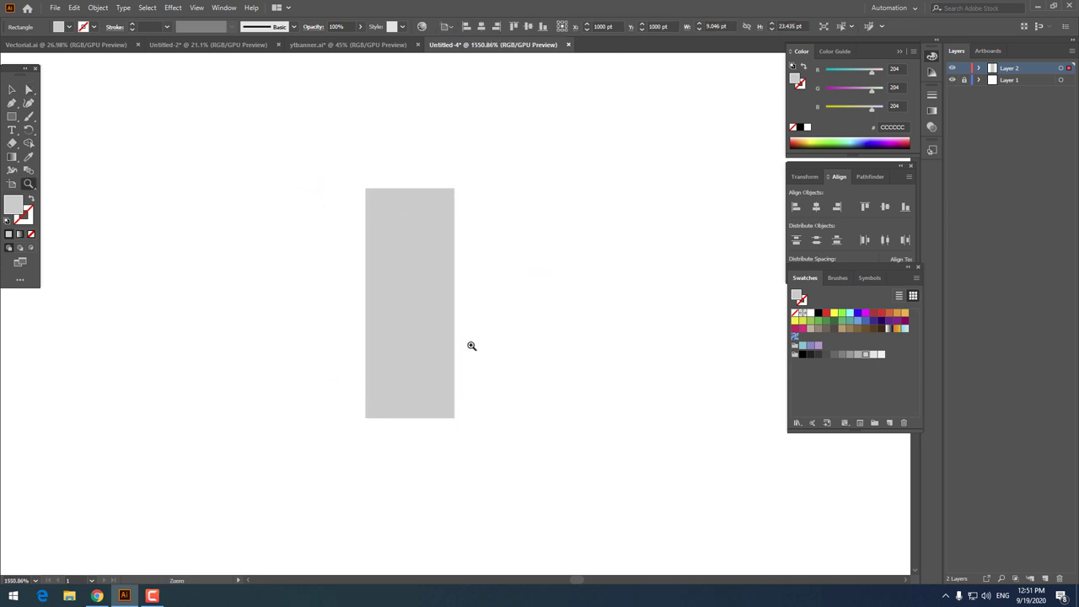
pyautogui.moveTo(210, 142); pyautogui.dragTo(210, 212)
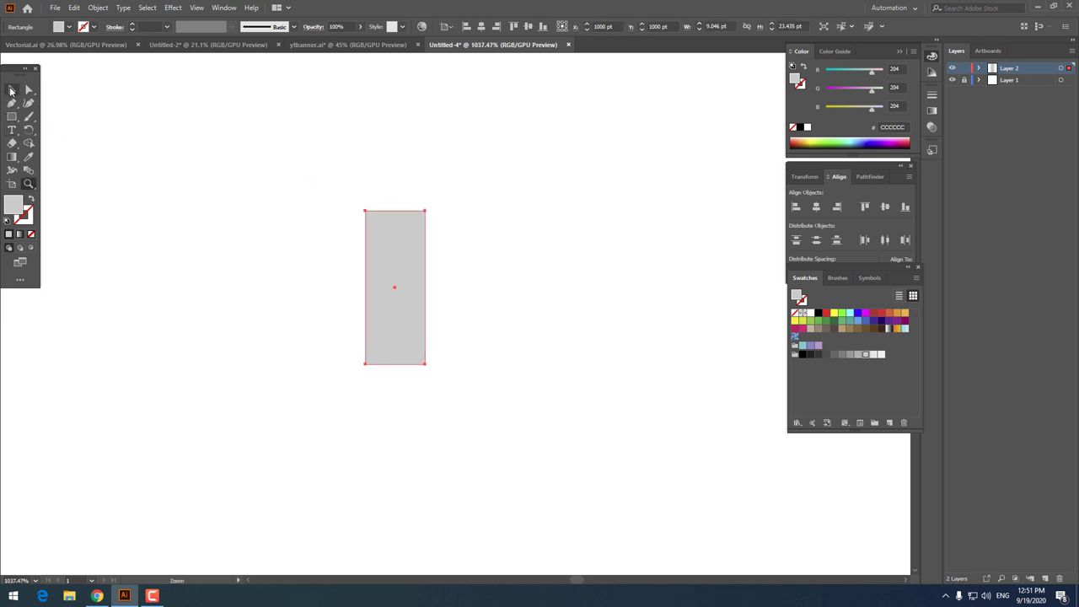
# - Paste a copy in front and shrink it to about 7.24 × 22.375 pt
pyautogui.click(11, 90)
pyautogui.click(74, 8)
pyautogui.click(101, 65)
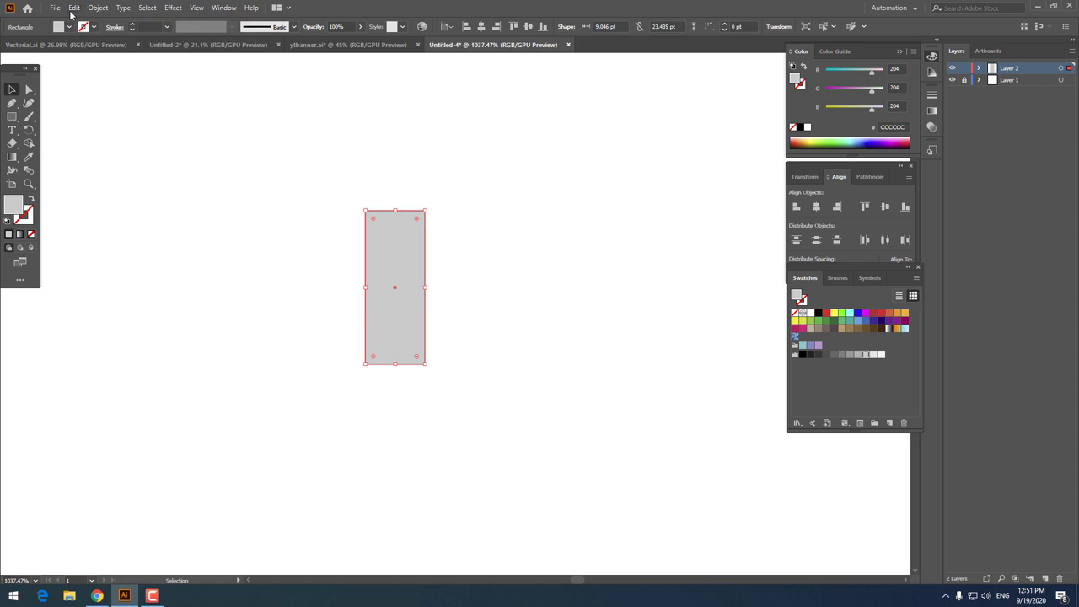
pyautogui.click(74, 8)
pyautogui.click(139, 83)
pyautogui.moveTo(426, 288); pyautogui.dragTo(489, 328)
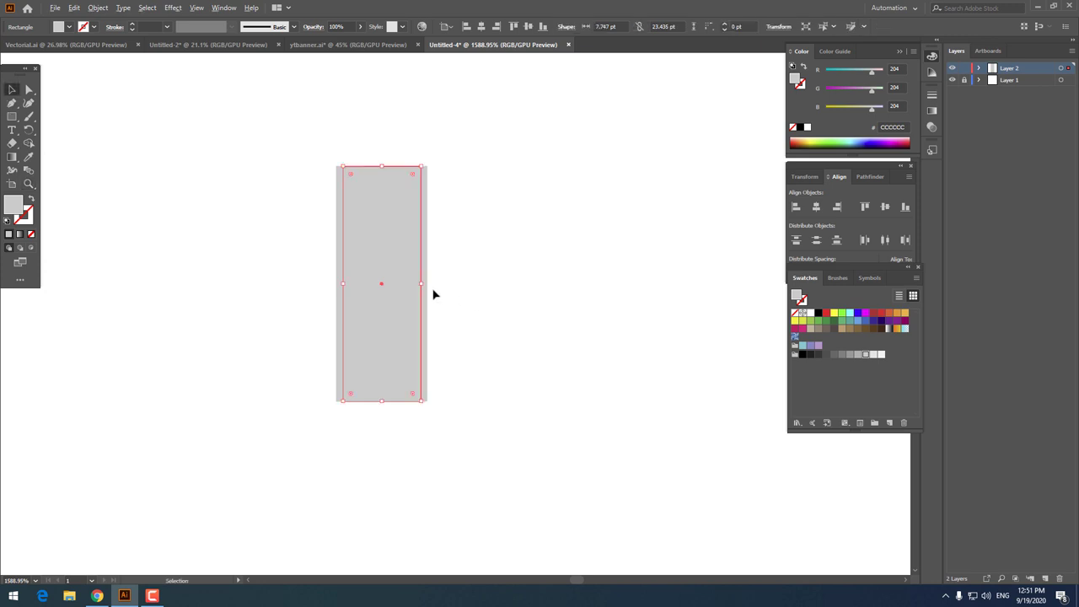
pyautogui.moveTo(422, 284); pyautogui.dragTo(418, 284)
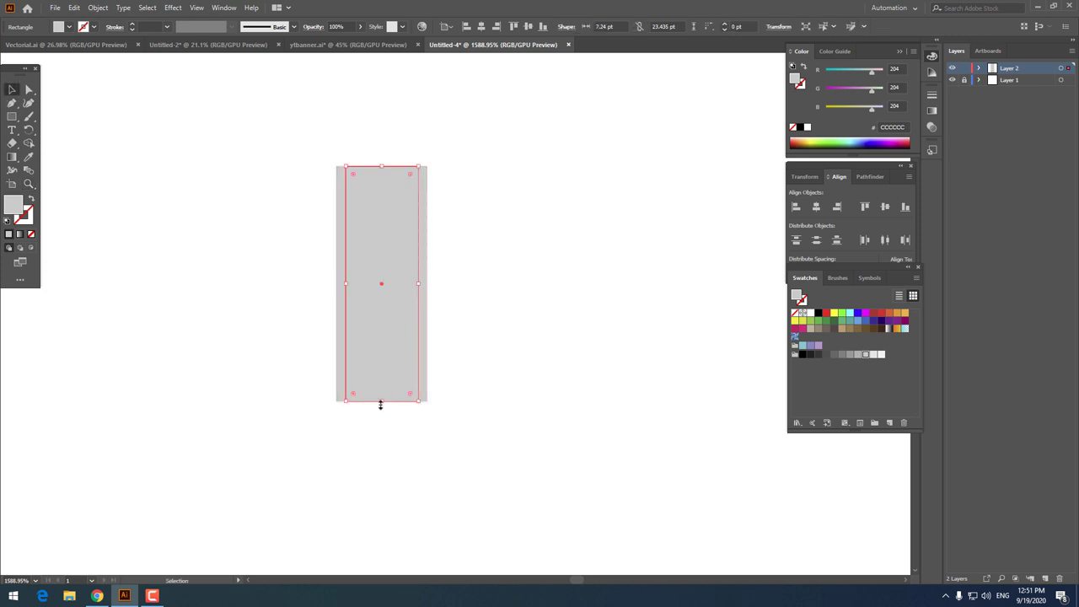
pyautogui.moveTo(380, 404); pyautogui.dragTo(380, 395)
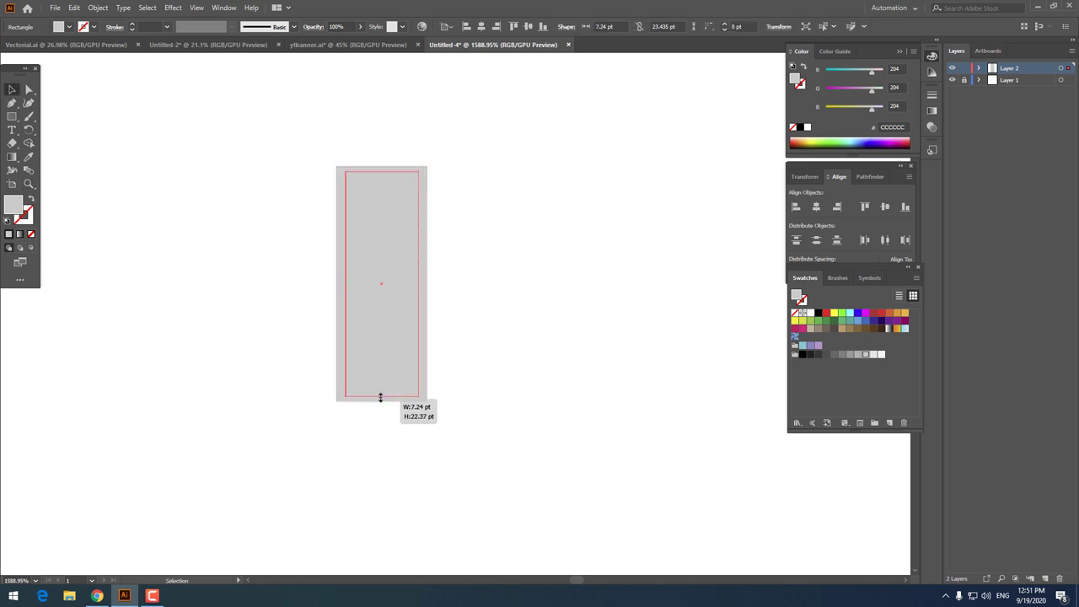
# - Give the inner copy a darker grey fill swatch and zoom in closer
pyautogui.doubleClick(12, 207)
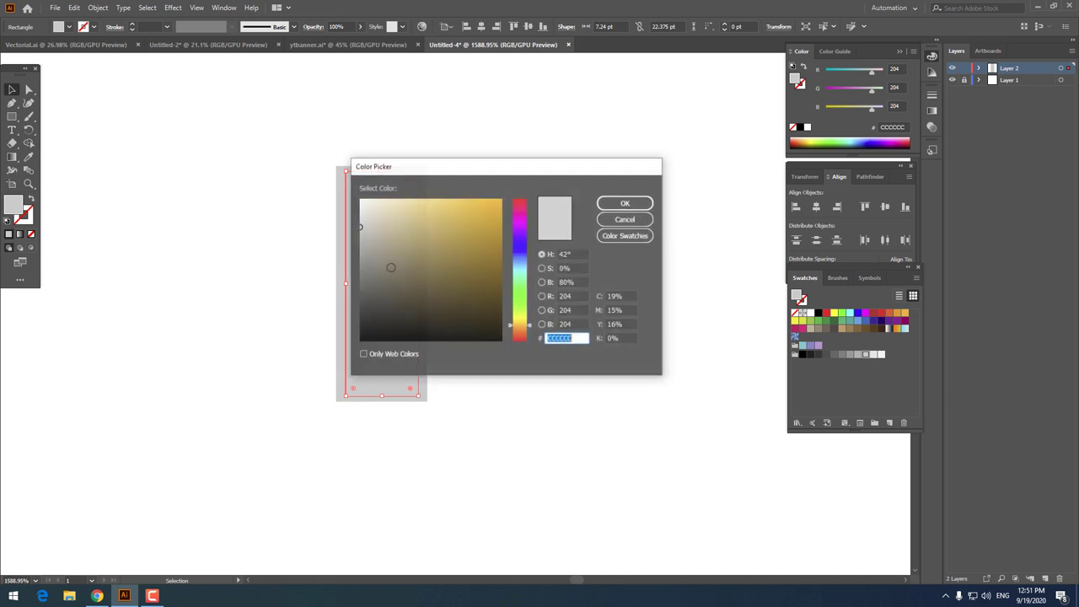
pyautogui.click(626, 203)
pyautogui.click(858, 355)
pyautogui.press('z')
pyautogui.moveTo(388, 245); pyautogui.dragTo(440, 274)
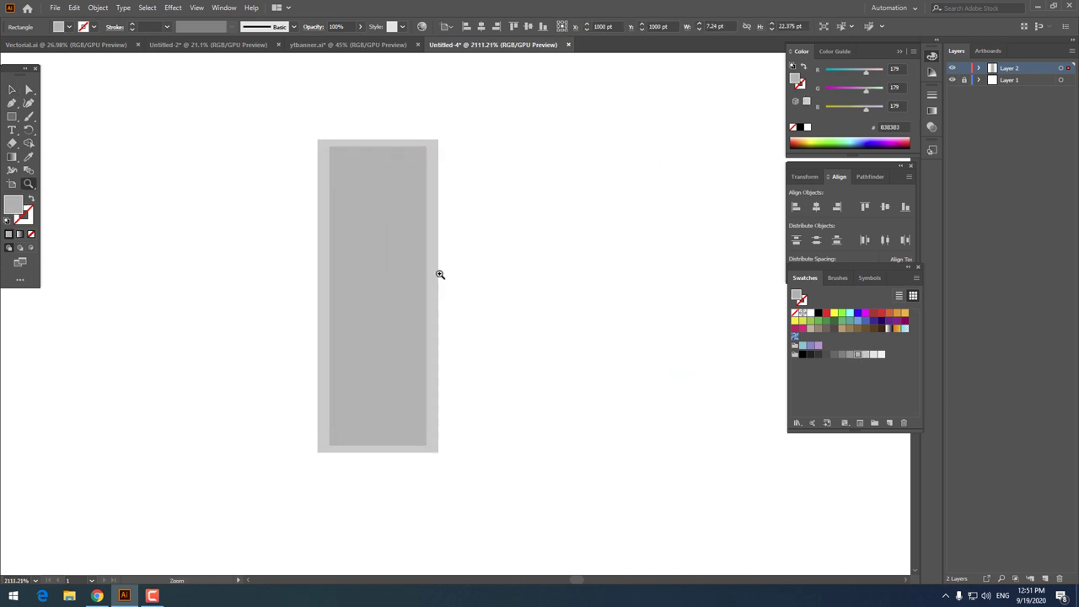
# - Try blue-grey fills on the rectangle, including a darker 8C9EAA
pyautogui.click(11, 90)
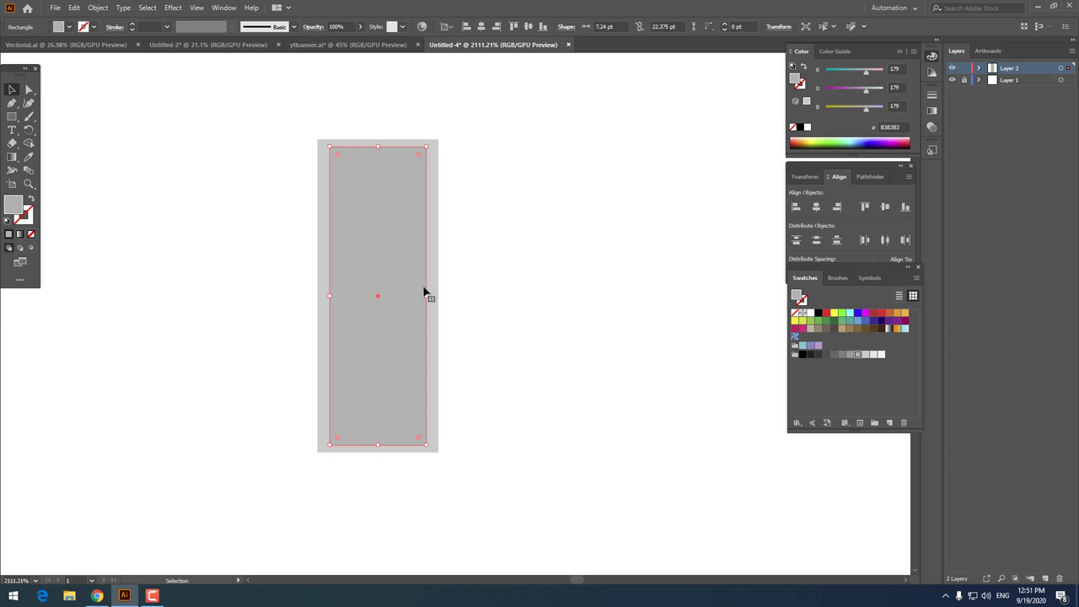
pyautogui.click(435, 291)
pyautogui.doubleClick(9, 216)
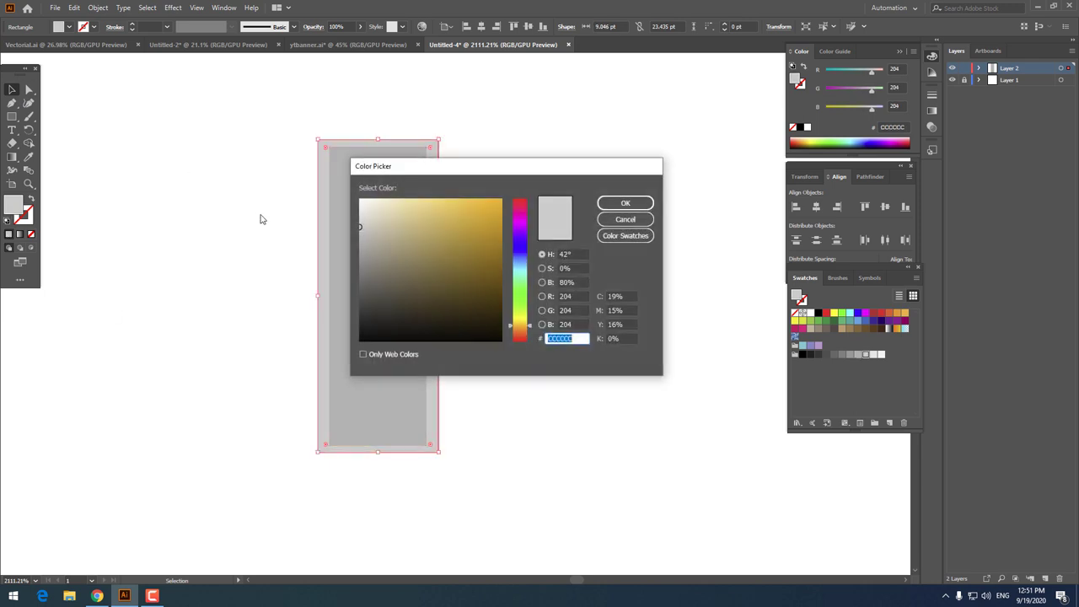
pyautogui.moveTo(518, 254); pyautogui.dragTo(501, 261)
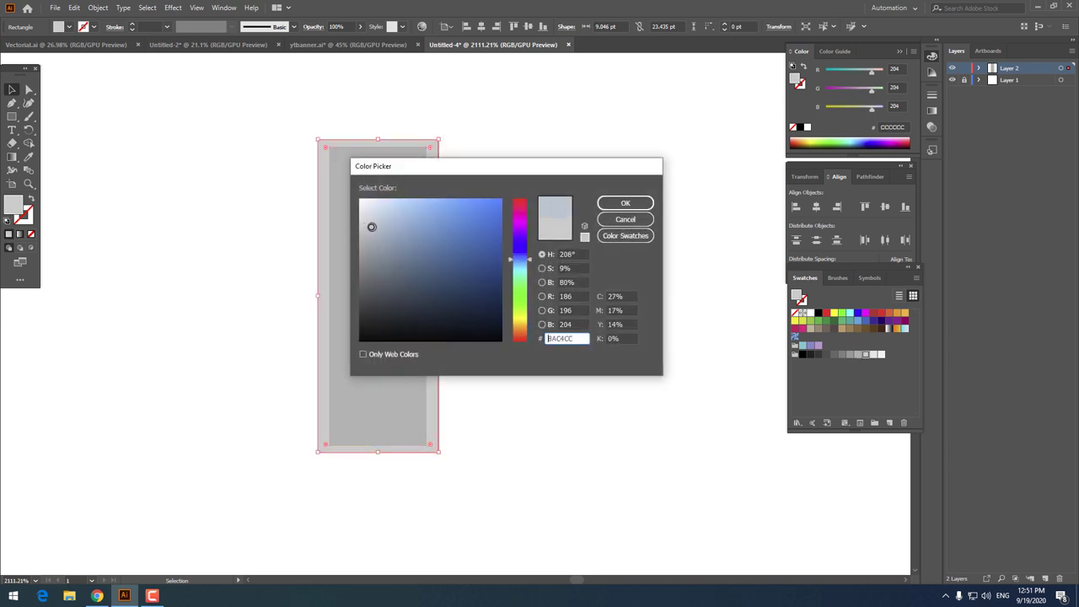
pyautogui.click(625, 219)
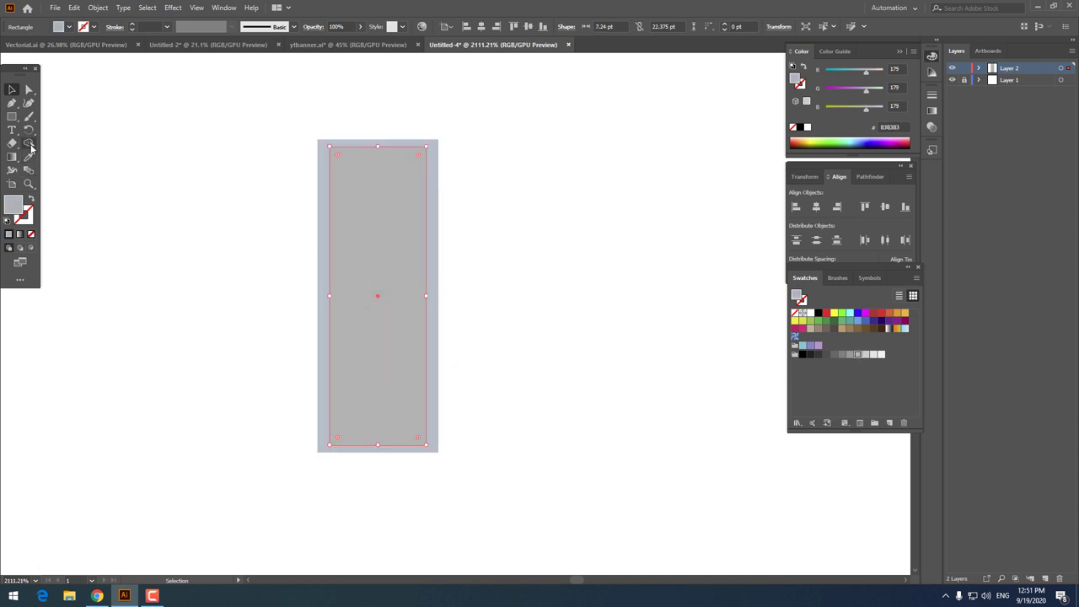
pyautogui.click(29, 157)
pyautogui.click(326, 278)
pyautogui.doubleClick(21, 205)
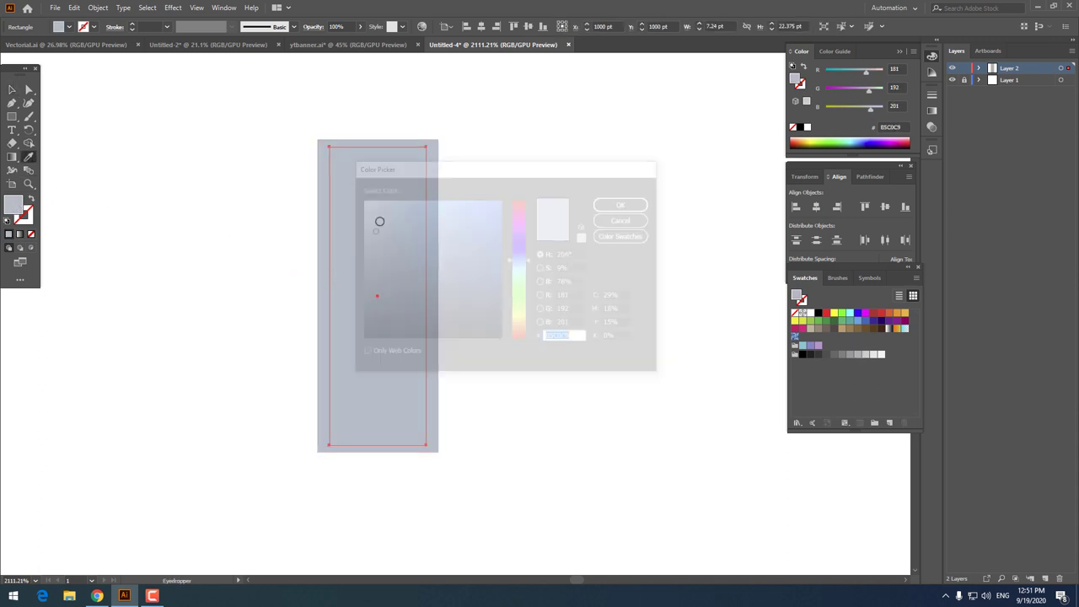
pyautogui.moveTo(376, 230); pyautogui.dragTo(384, 245)
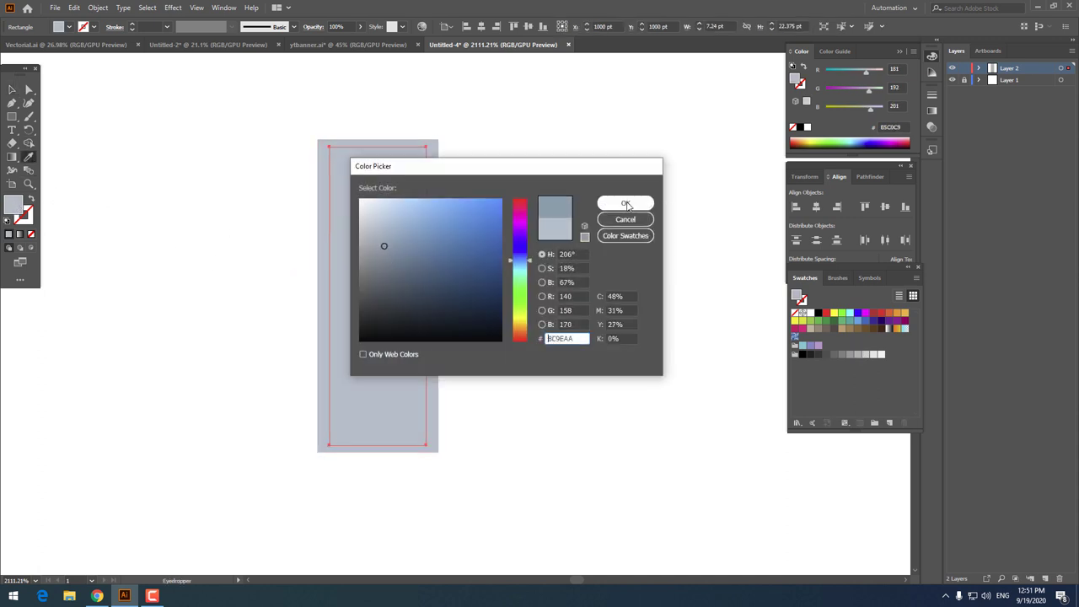
pyautogui.click(624, 204)
# - Fill the outer rectangle with a pale blue-grey, #D5DDE2
pyautogui.click(13, 88)
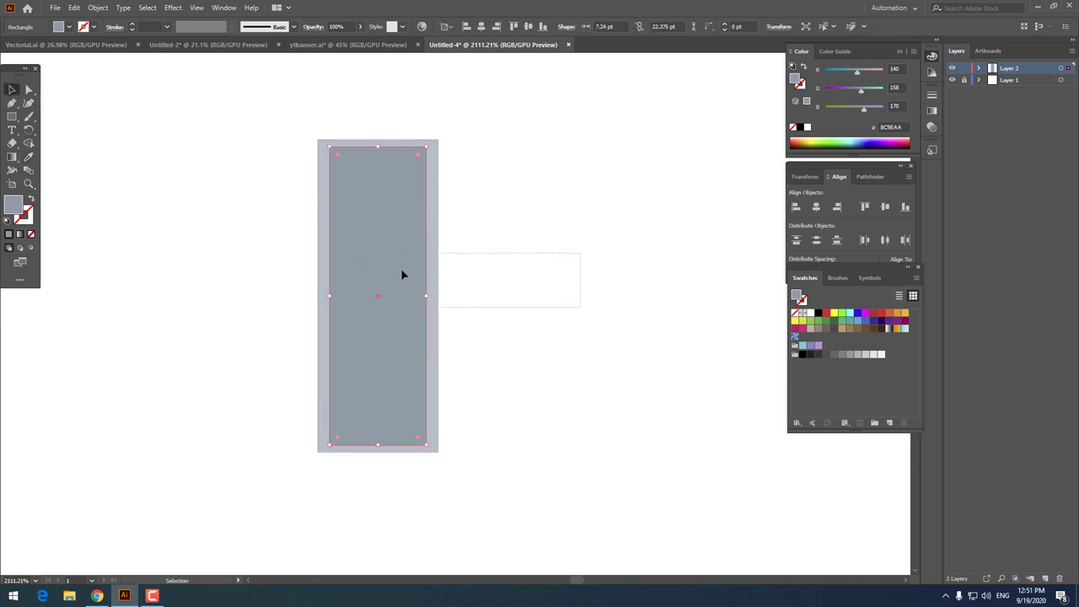
pyautogui.click(431, 284)
pyautogui.doubleClick(12, 204)
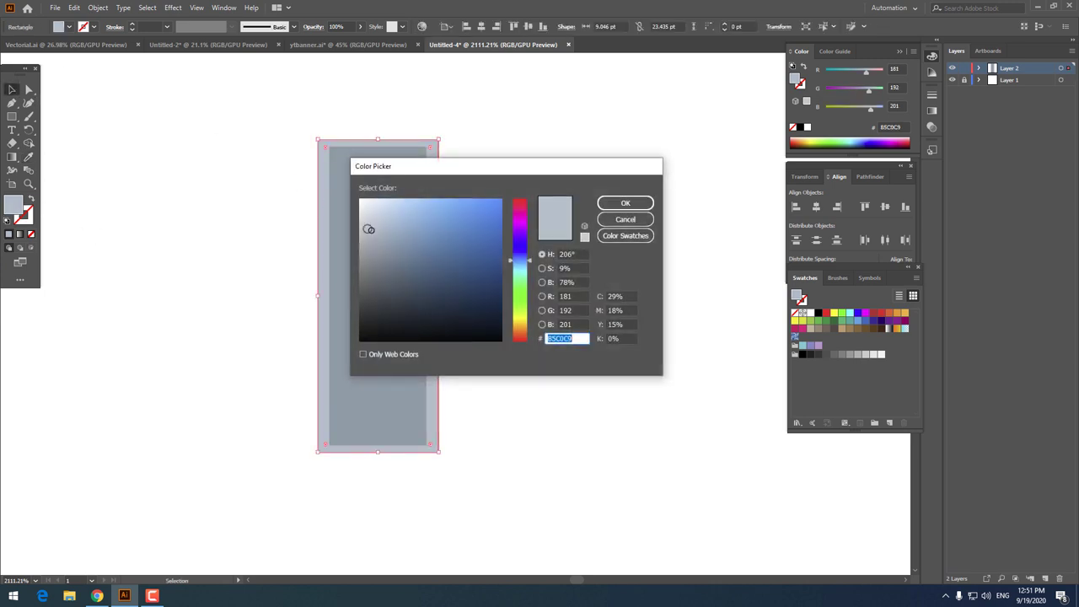
pyautogui.click(365, 217)
pyautogui.click(625, 203)
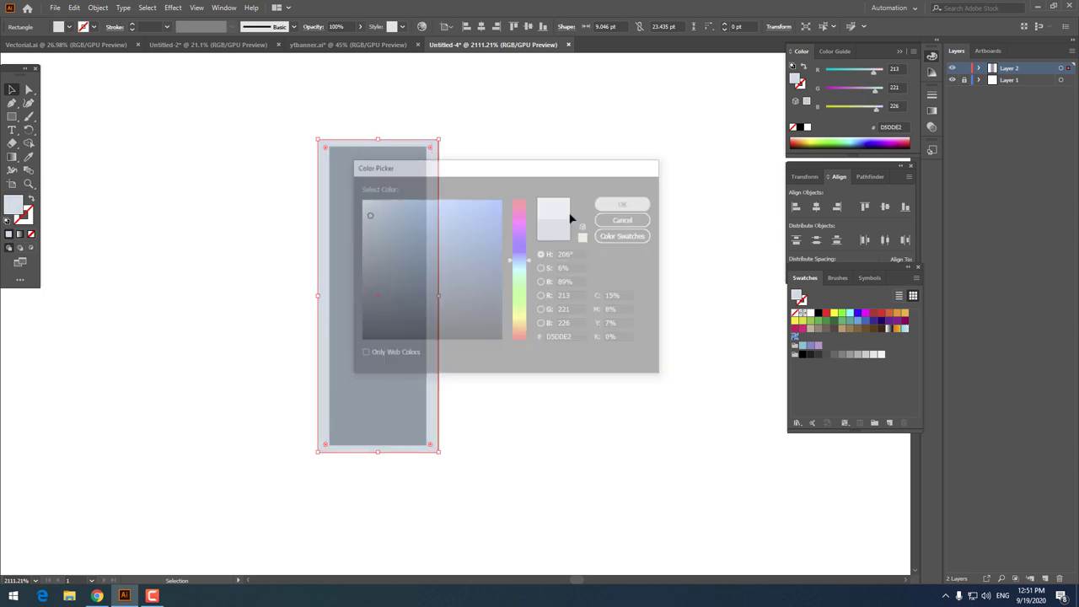
# - Fill the inner rectangle with the slightly darker blue-grey #B9C3C9
pyautogui.click(343, 260)
pyautogui.doubleClick(14, 203)
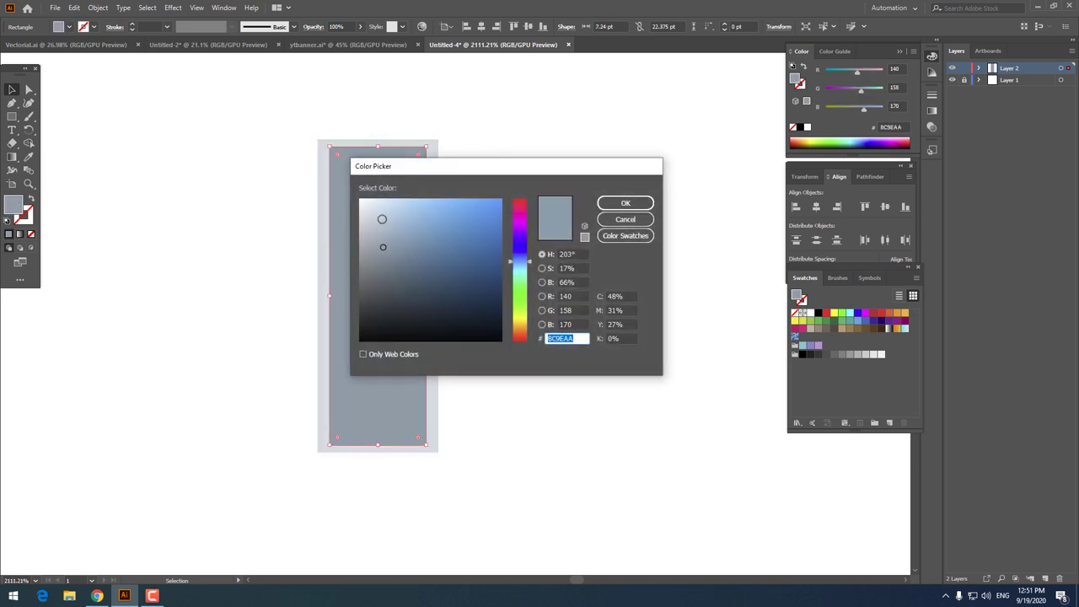
pyautogui.click(367, 226)
pyautogui.press('Return')
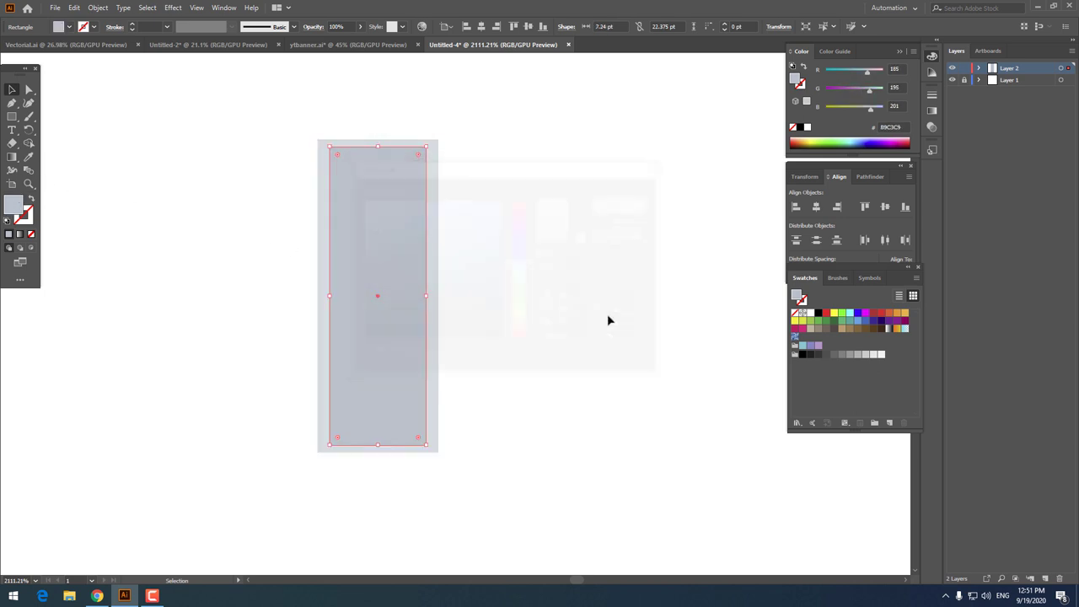
pyautogui.click(607, 313)
pyautogui.press('z')
pyautogui.moveTo(445, 273)
pyautogui.mouseDown()
pyautogui.moveTo(120, 265)
pyautogui.moveTo(330, 301)
pyautogui.moveTo(125, 216)
pyautogui.mouseUp()
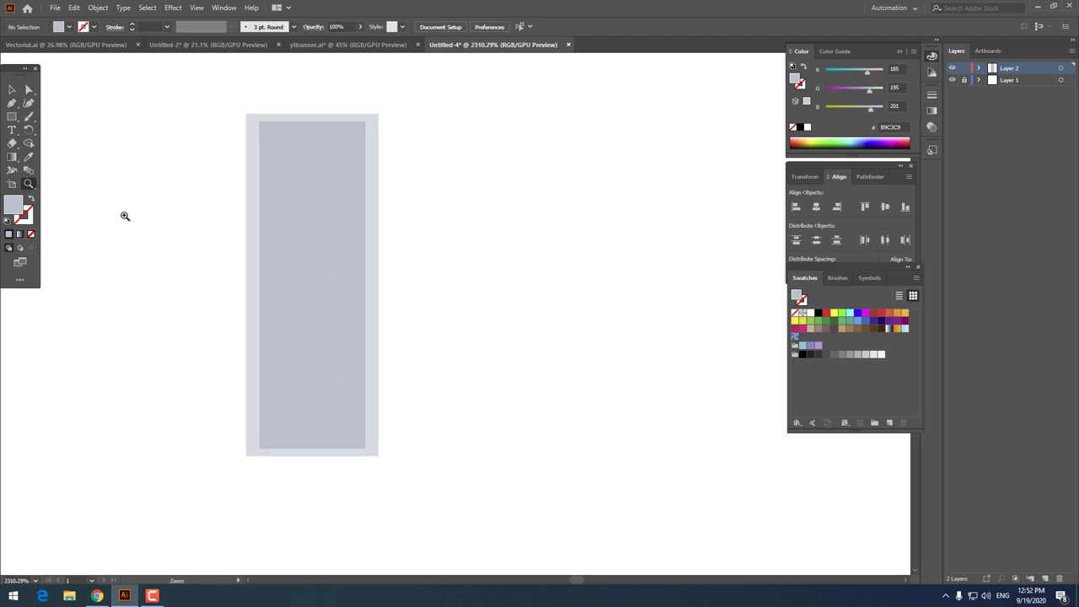
pyautogui.click(12, 89)
pyautogui.click(287, 239)
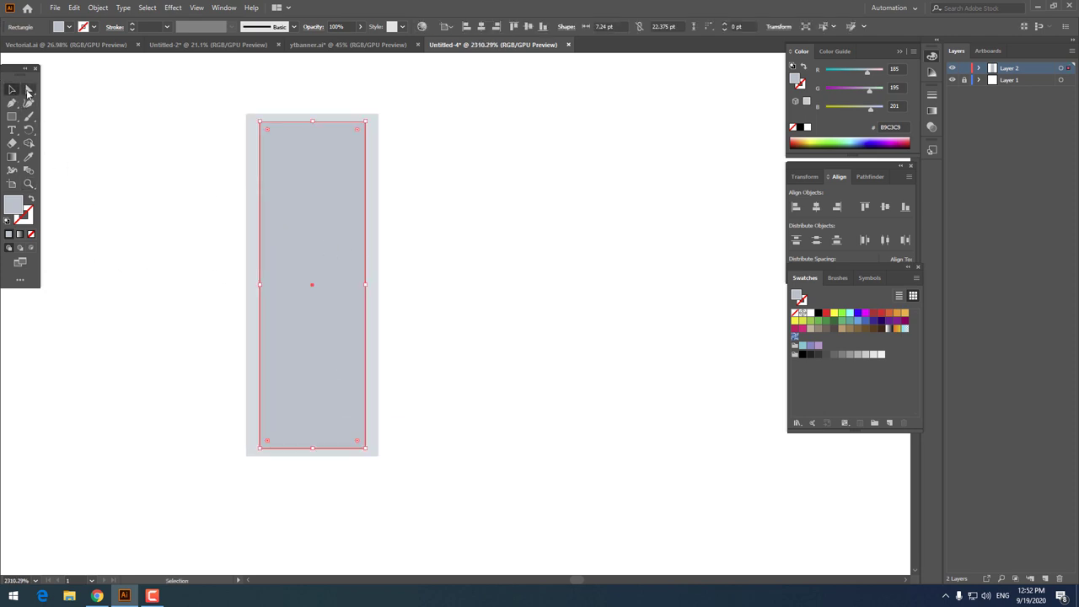
# - Draw a thin darker blue-grey strip along the inner rectangle's right edge
pyautogui.click(475, 287)
pyautogui.press('z')
pyautogui.moveTo(475, 287); pyautogui.dragTo(393, 246)
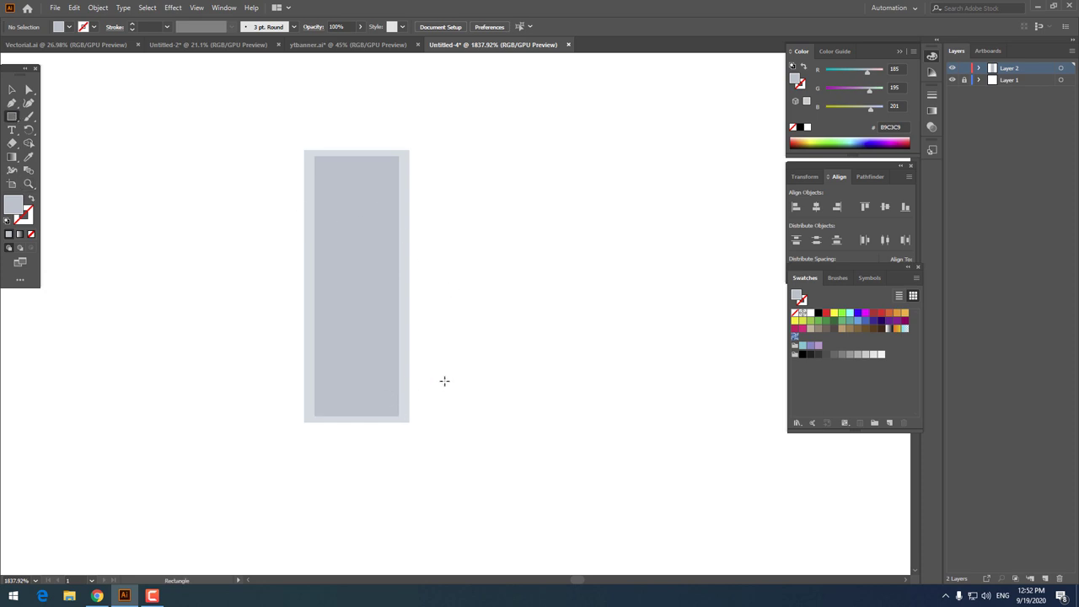
pyautogui.moveTo(399, 416); pyautogui.dragTo(371, 155)
pyautogui.doubleClick(17, 208)
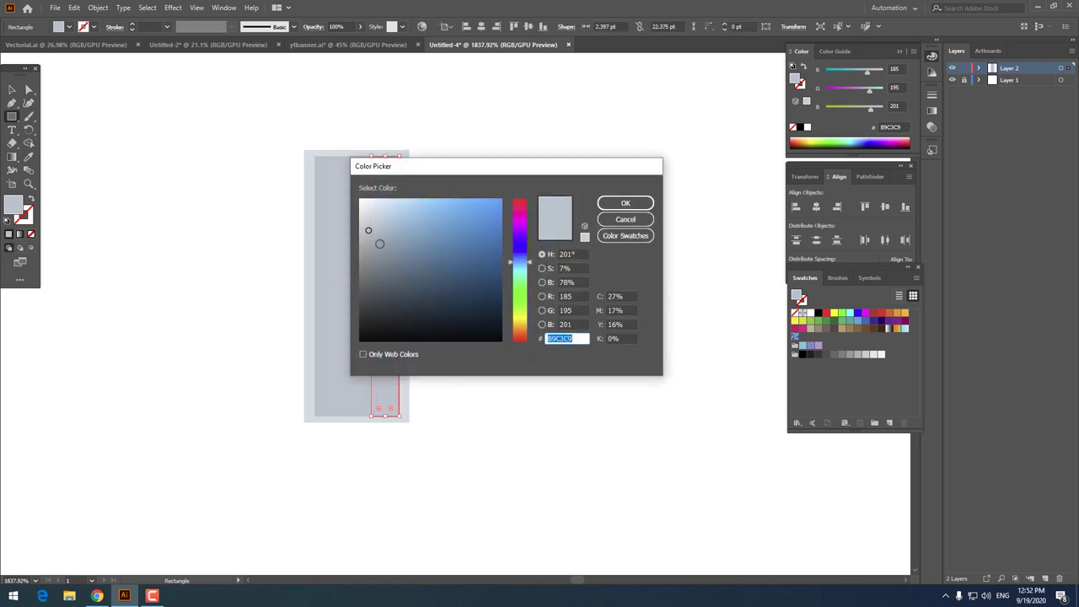
pyautogui.moveTo(372, 234); pyautogui.dragTo(380, 242)
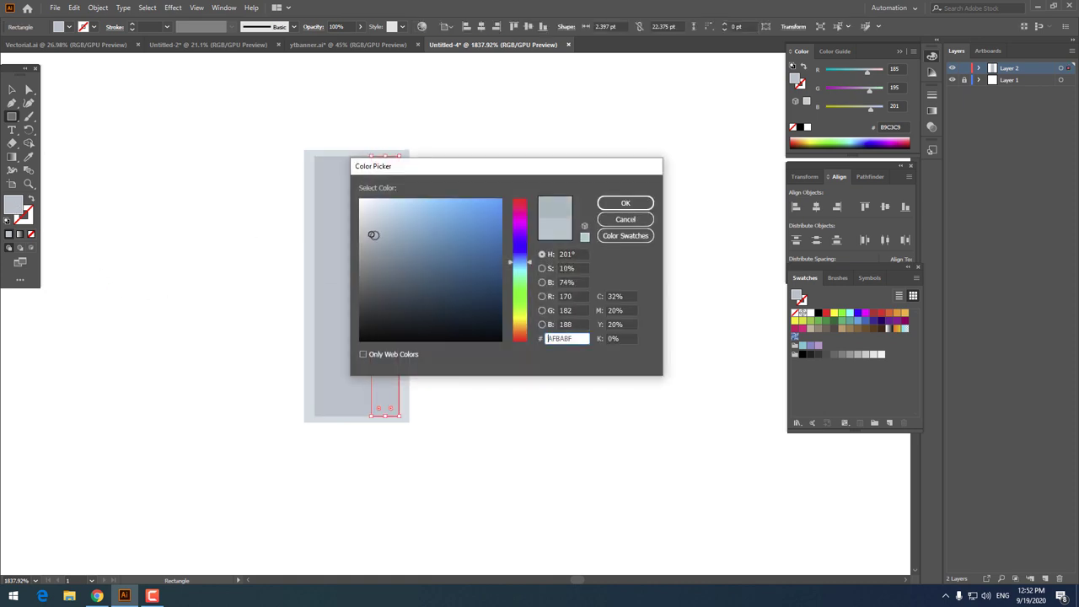
pyautogui.click(636, 203)
pyautogui.press('v')
pyautogui.click(554, 394)
# - Draw a 7.24 × 10.147 pt rectangle at the bottom and fill it crimson
pyautogui.press('v')
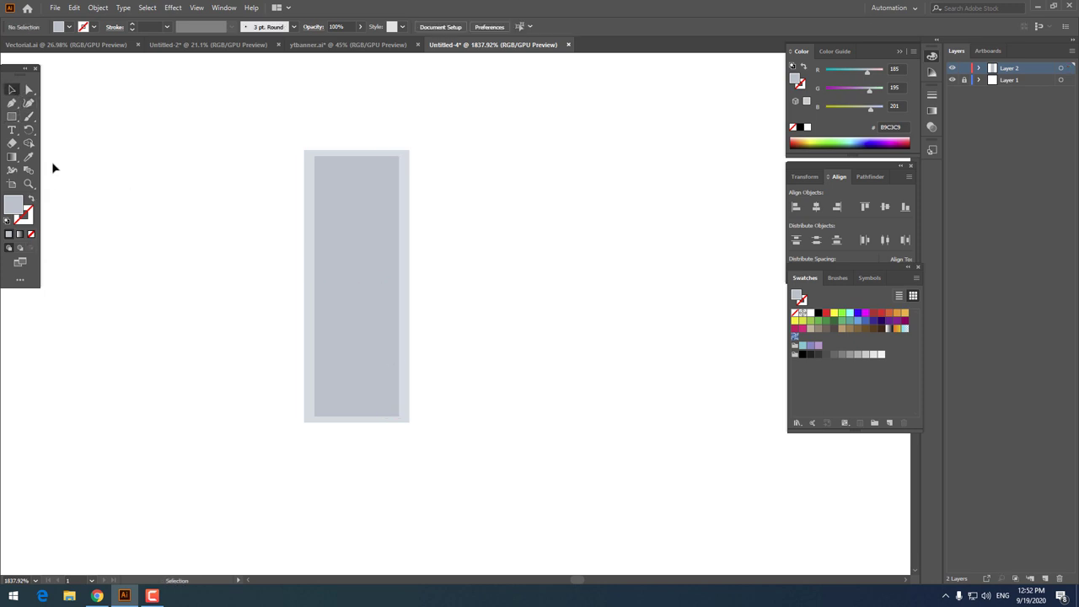
pyautogui.moveTo(316, 416)
pyautogui.mouseDown()
pyautogui.moveTo(400, 340)
pyautogui.moveTo(399, 298)
pyautogui.mouseUp()
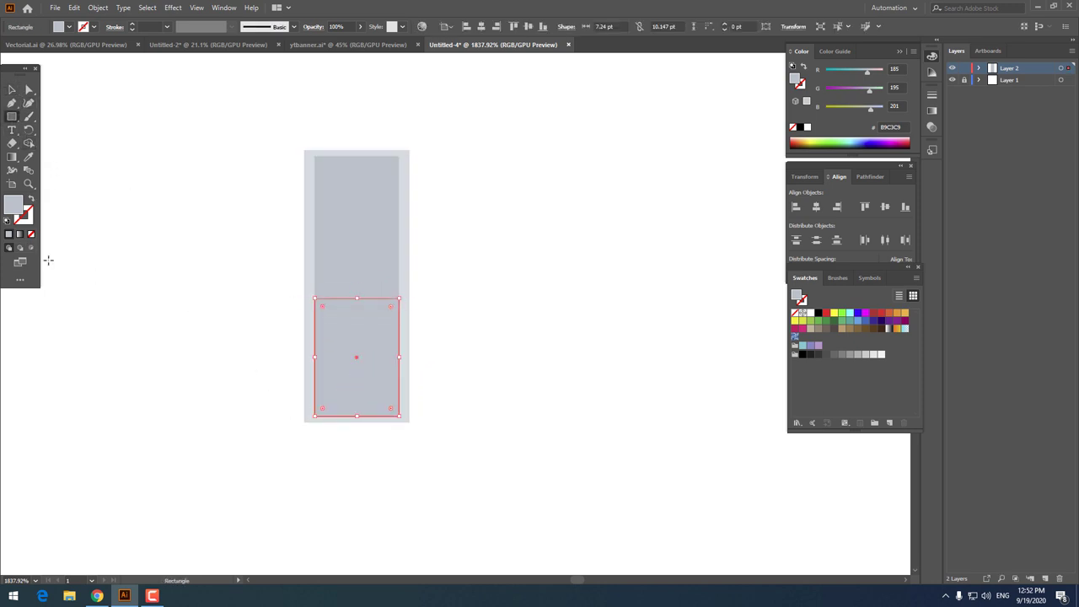
pyautogui.doubleClick(13, 208)
pyautogui.moveTo(522, 251)
pyautogui.mouseDown()
pyautogui.moveTo(522, 207)
pyautogui.moveTo(489, 214)
pyautogui.mouseUp()
pyautogui.click(477, 204)
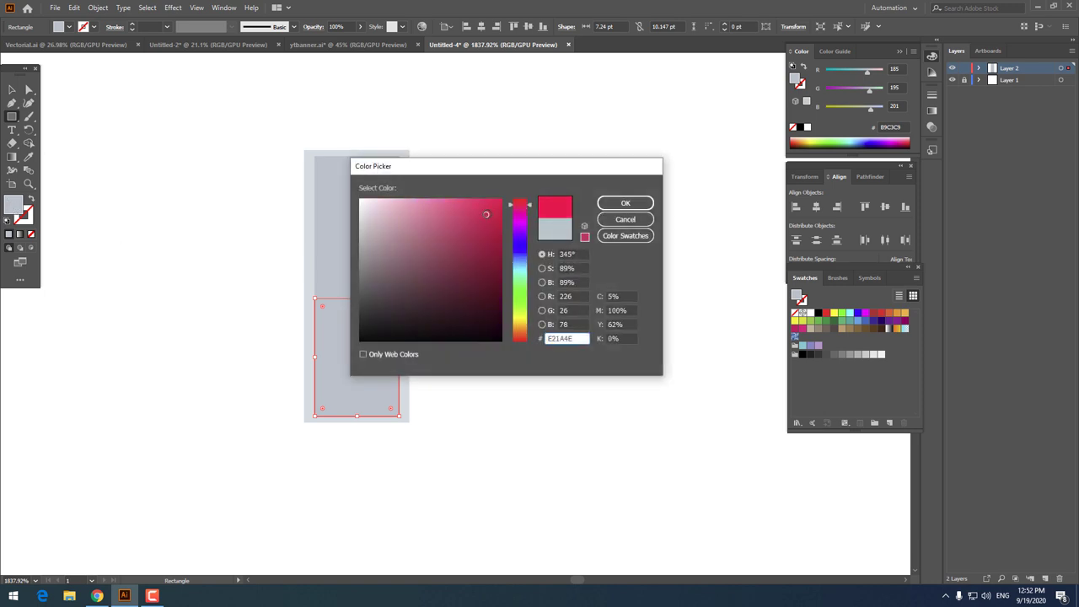
pyautogui.click(626, 204)
pyautogui.press('z')
pyautogui.moveTo(382, 220); pyautogui.dragTo(262, 244)
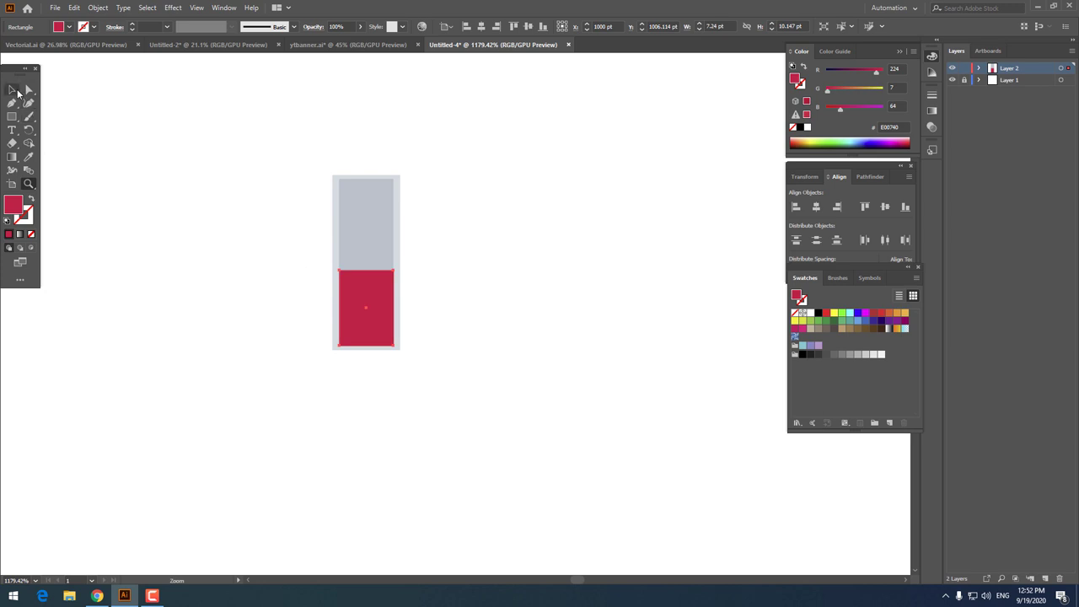
pyautogui.click(12, 90)
pyautogui.click(220, 202)
pyautogui.moveTo(219, 203); pyautogui.dragTo(193, 307)
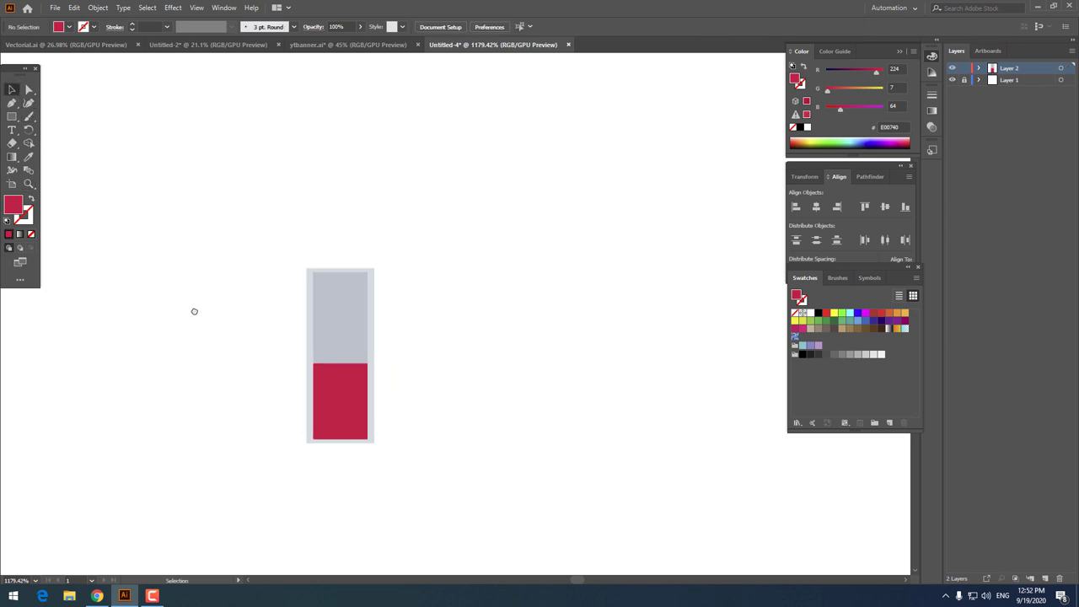
# - Add a thin bar across the barrel top in the barrel's light grey
pyautogui.press('z')
pyautogui.click(381, 320)
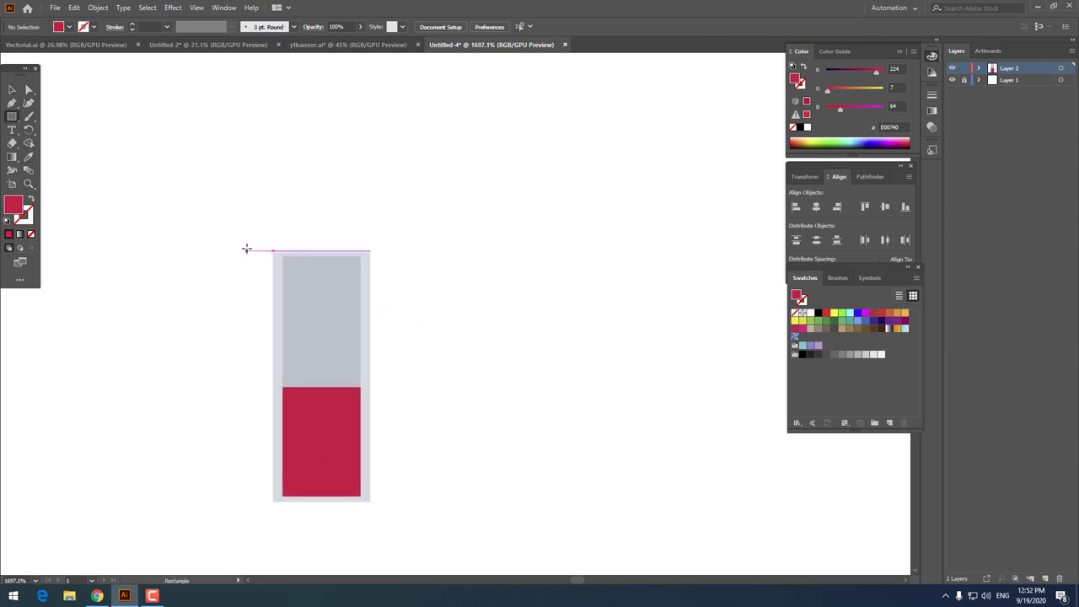
pyautogui.moveTo(246, 250); pyautogui.dragTo(403, 234)
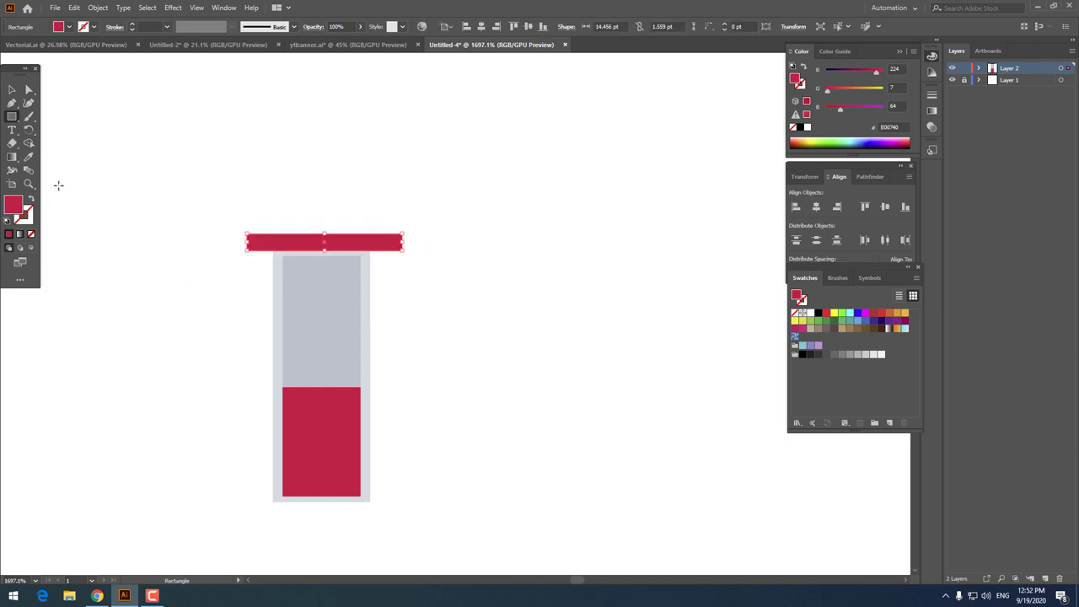
pyautogui.click(28, 160)
pyautogui.click(274, 281)
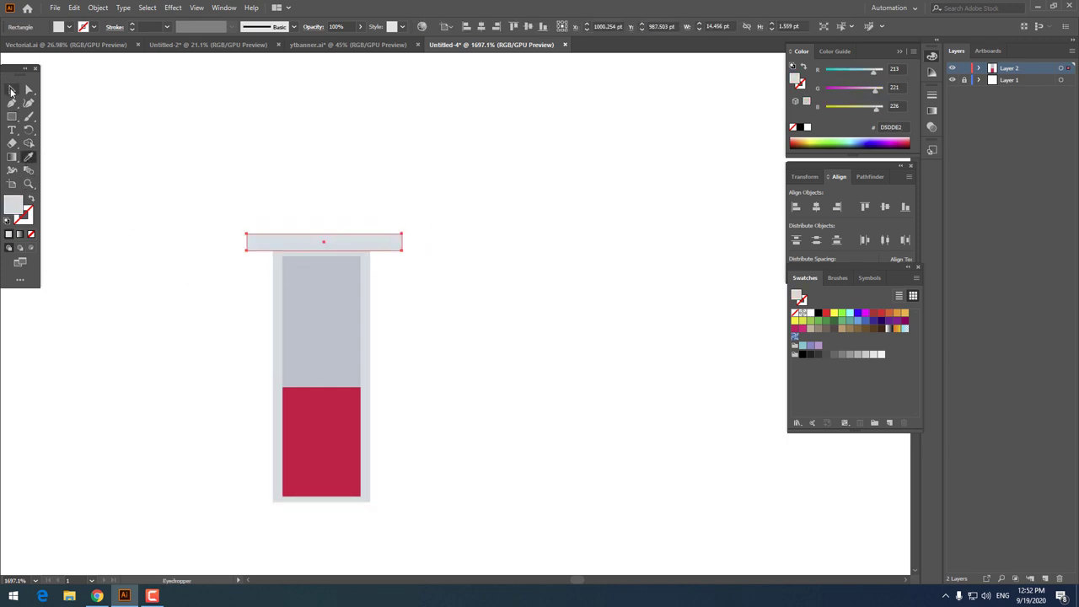
pyautogui.click(11, 90)
pyautogui.moveTo(439, 458); pyautogui.dragTo(168, 192)
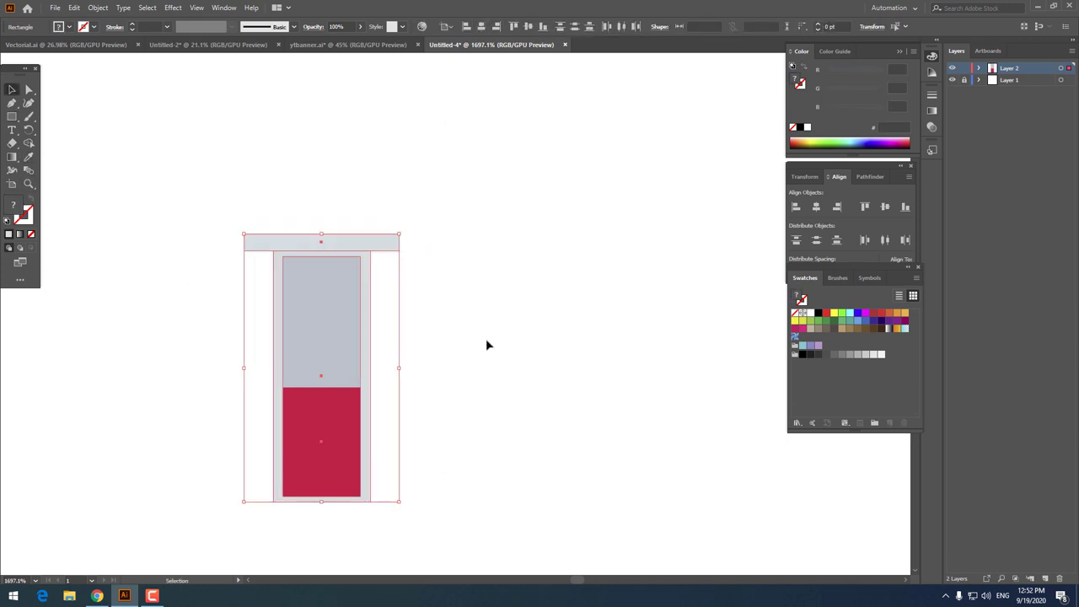
pyautogui.click(354, 241)
pyautogui.scroll(5, 317, 250)
pyautogui.click(11, 89)
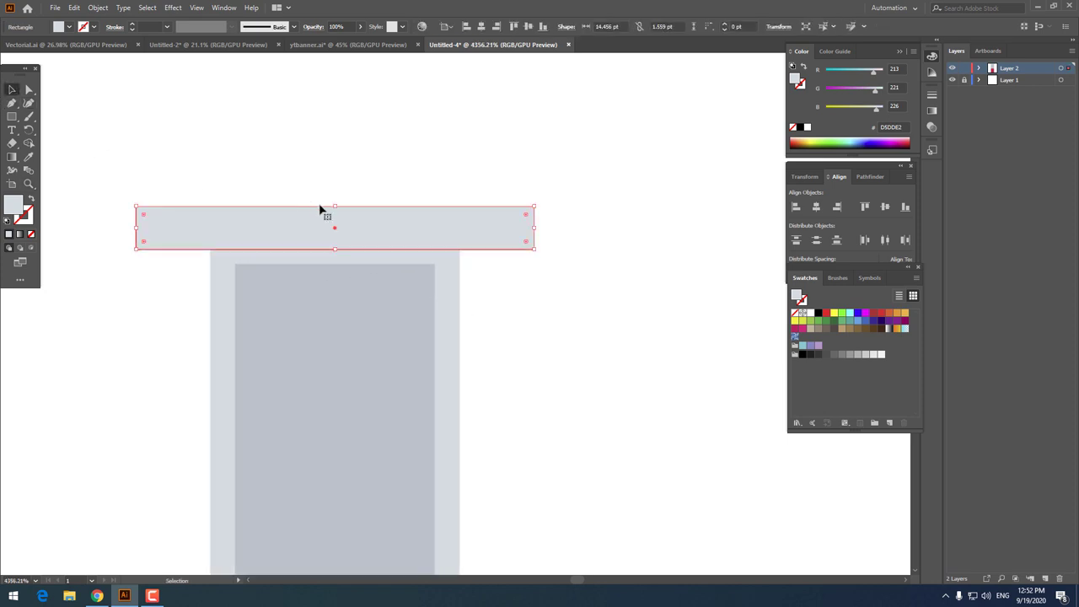
pyautogui.moveTo(335, 205); pyautogui.dragTo(173, 264)
# - Draw a small 3.824 × 2.395 pt rectangle under the barrel
pyautogui.press('z')
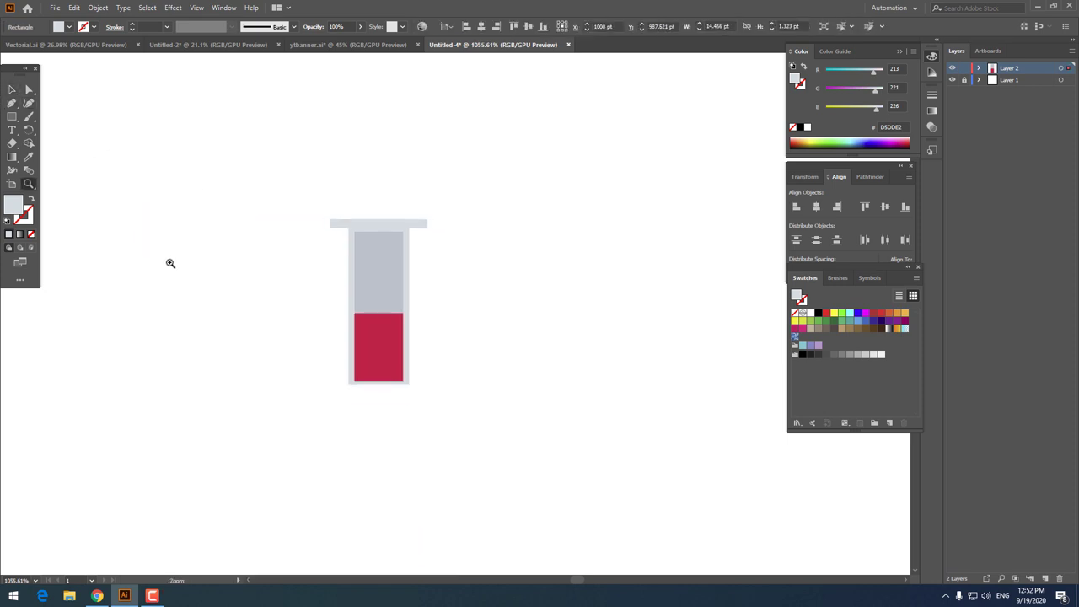
pyautogui.moveTo(333, 365); pyautogui.dragTo(311, 336)
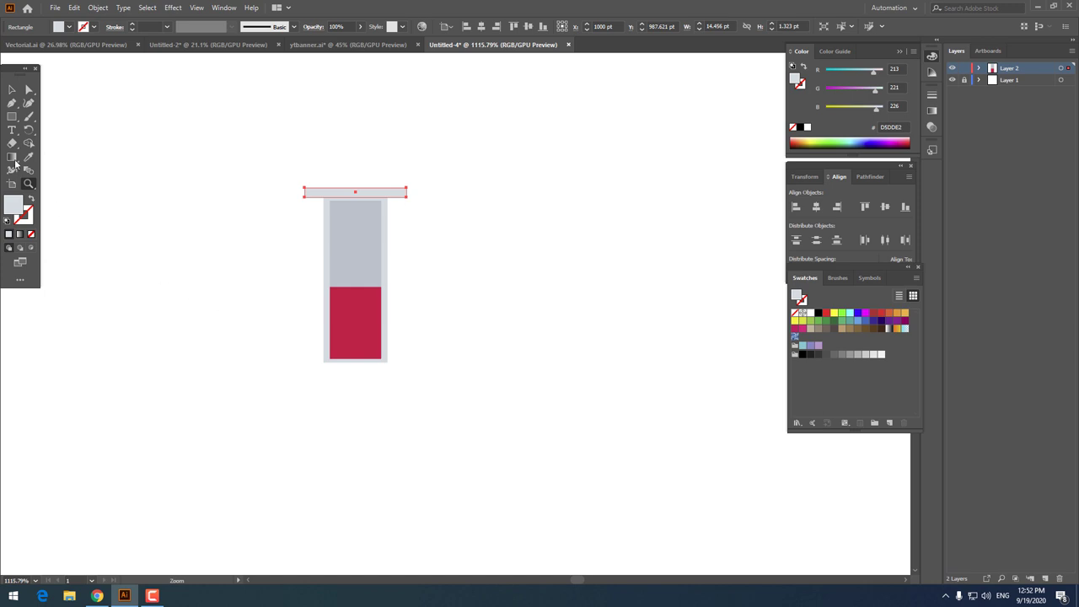
pyautogui.press('m')
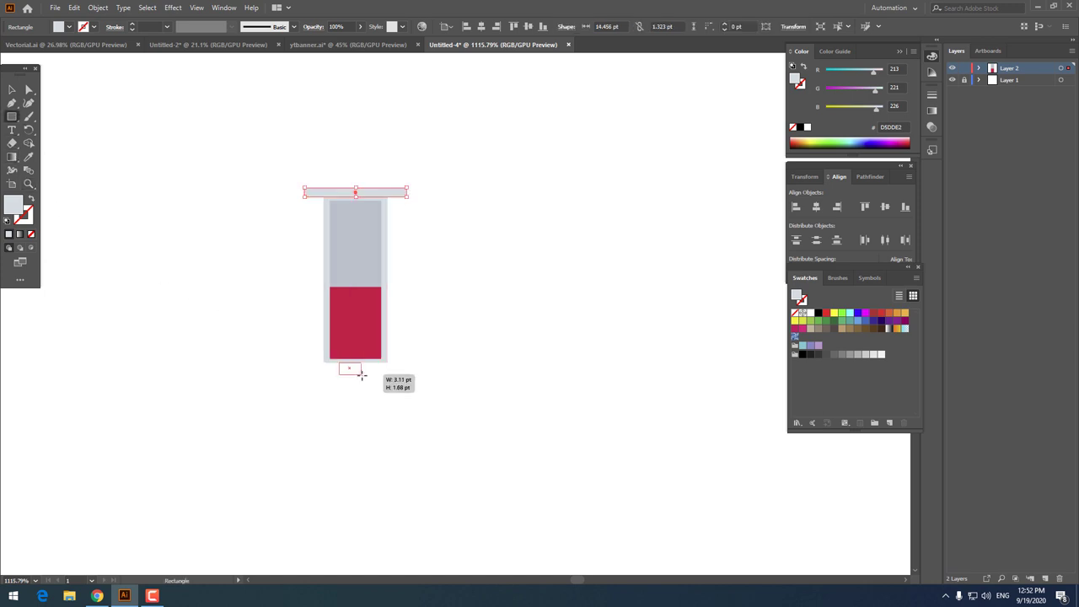
pyautogui.moveTo(338, 362); pyautogui.dragTo(367, 379)
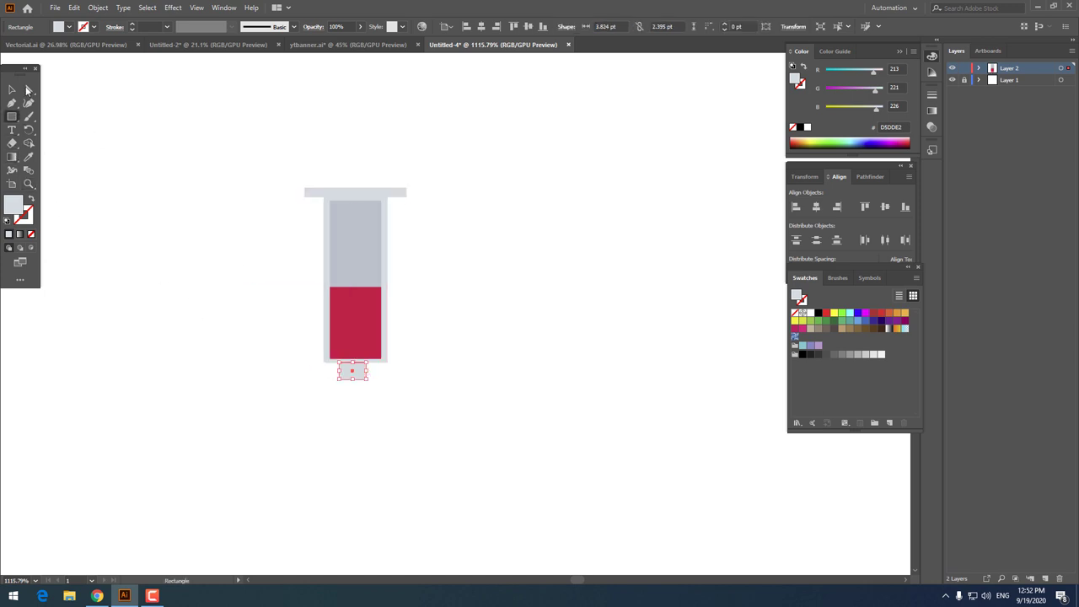
# - Horizontally centre all the syringe parts on one another
pyautogui.click(12, 89)
pyautogui.moveTo(435, 389); pyautogui.dragTo(242, 150)
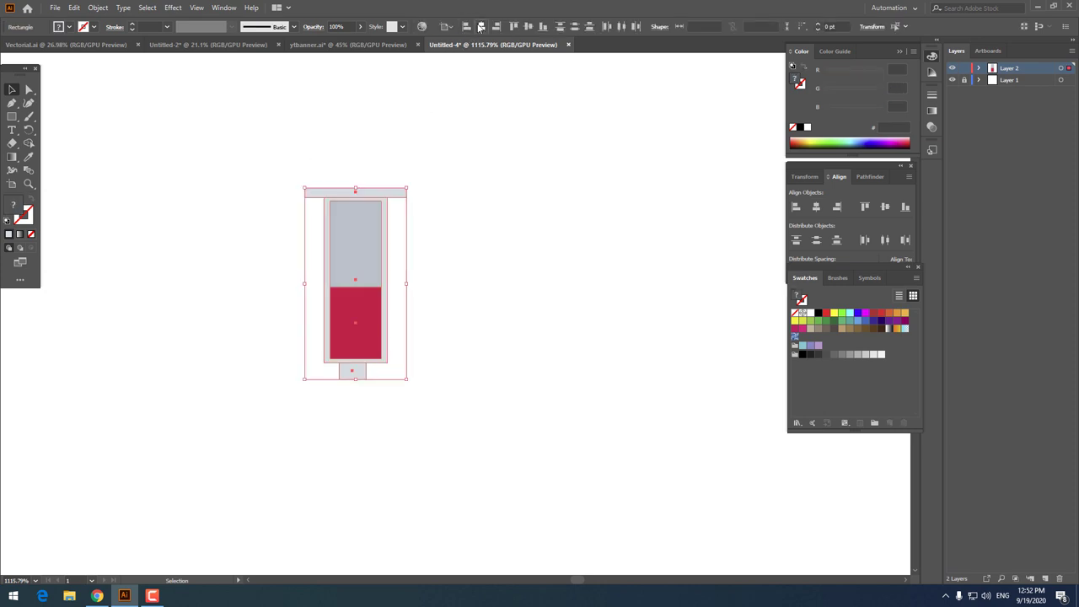
pyautogui.click(479, 27)
pyautogui.click(277, 332)
# - Narrow the small tip below the barrel to about 2.79 pt
pyautogui.press('z')
pyautogui.moveTo(369, 363); pyautogui.dragTo(217, 303)
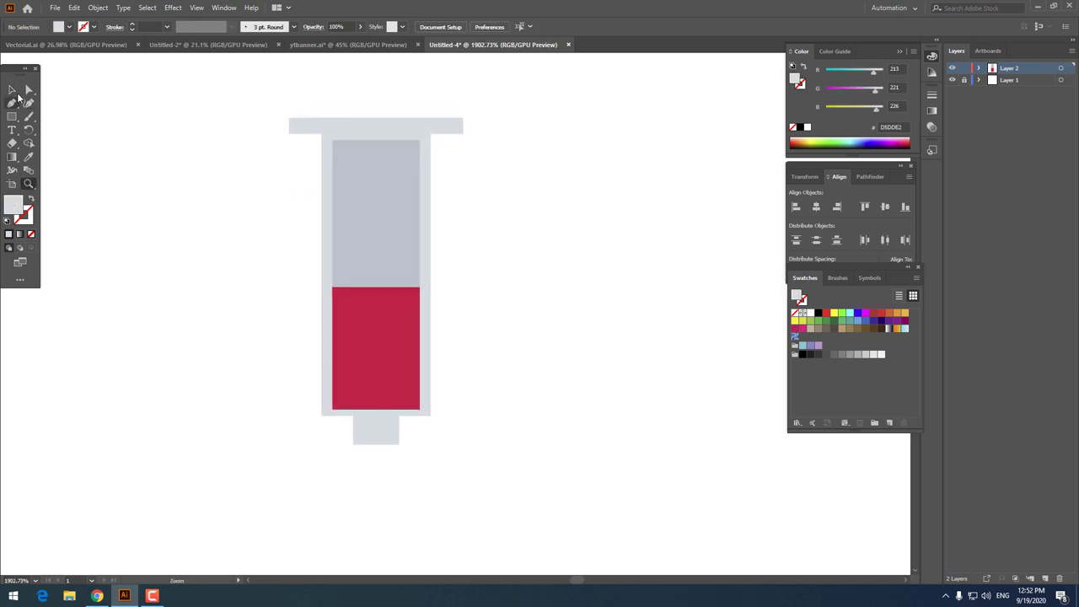
pyautogui.click(17, 95)
pyautogui.click(395, 434)
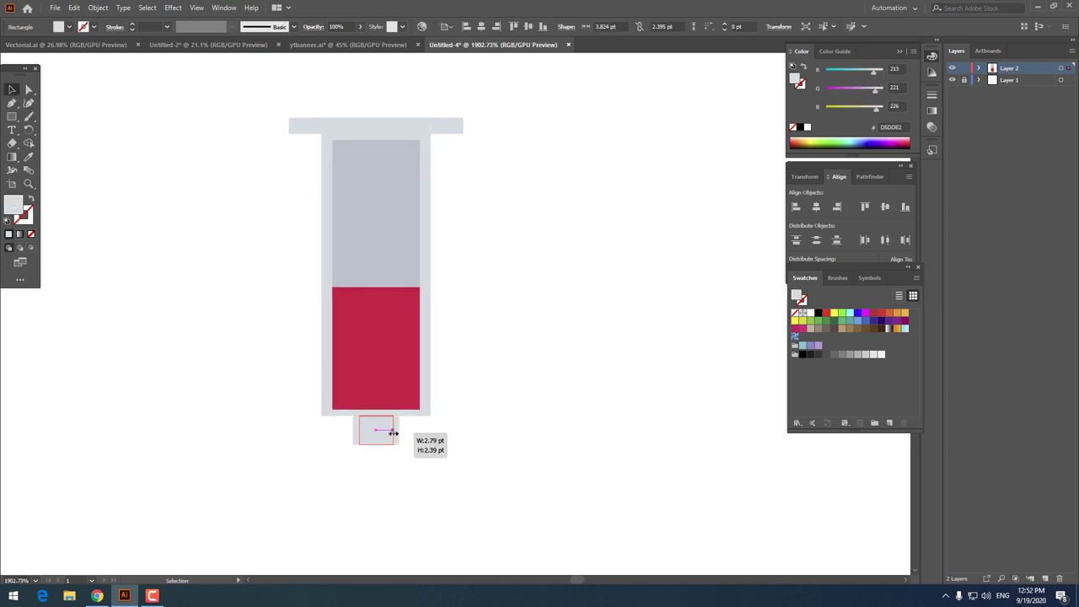
pyautogui.moveTo(402, 432); pyautogui.dragTo(388, 432)
pyautogui.press('z')
pyautogui.keyDown('alt'); pyautogui.click(330, 385); pyautogui.keyUp('alt')
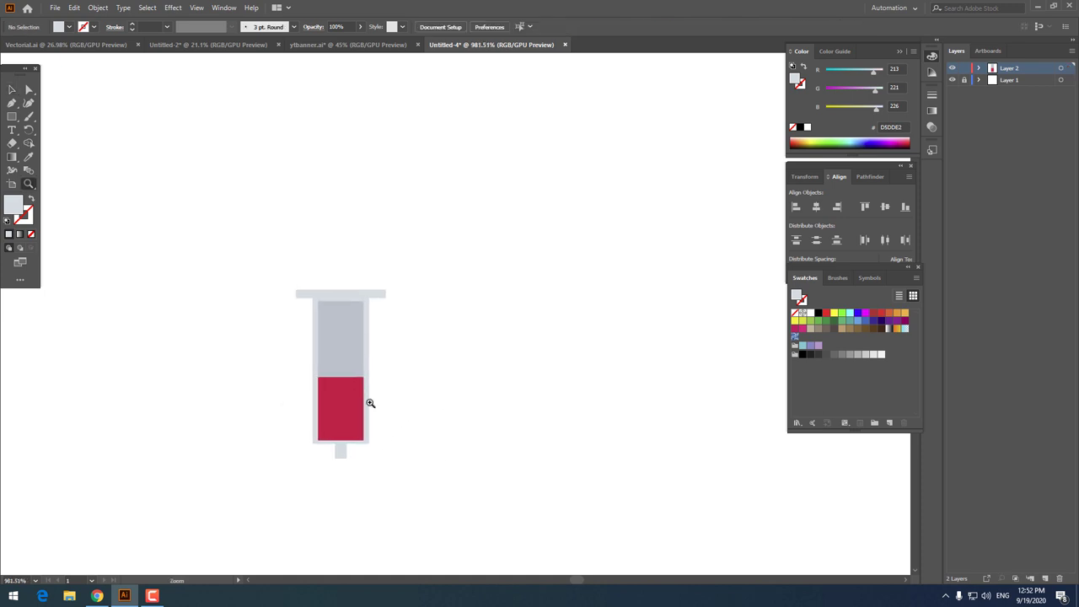
pyautogui.moveTo(315, 341); pyautogui.dragTo(341, 355)
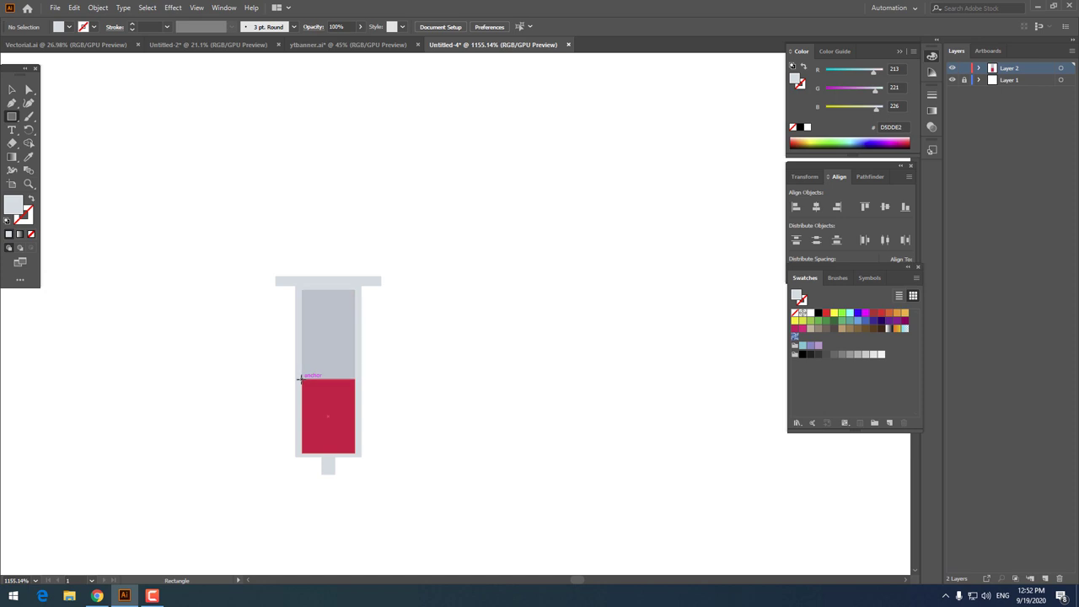
# - Draw a rectangle over the top of the red liquid filled with #54595B
pyautogui.moveTo(300, 378); pyautogui.dragTo(355, 365)
pyautogui.doubleClick(17, 211)
pyautogui.write('54595B')
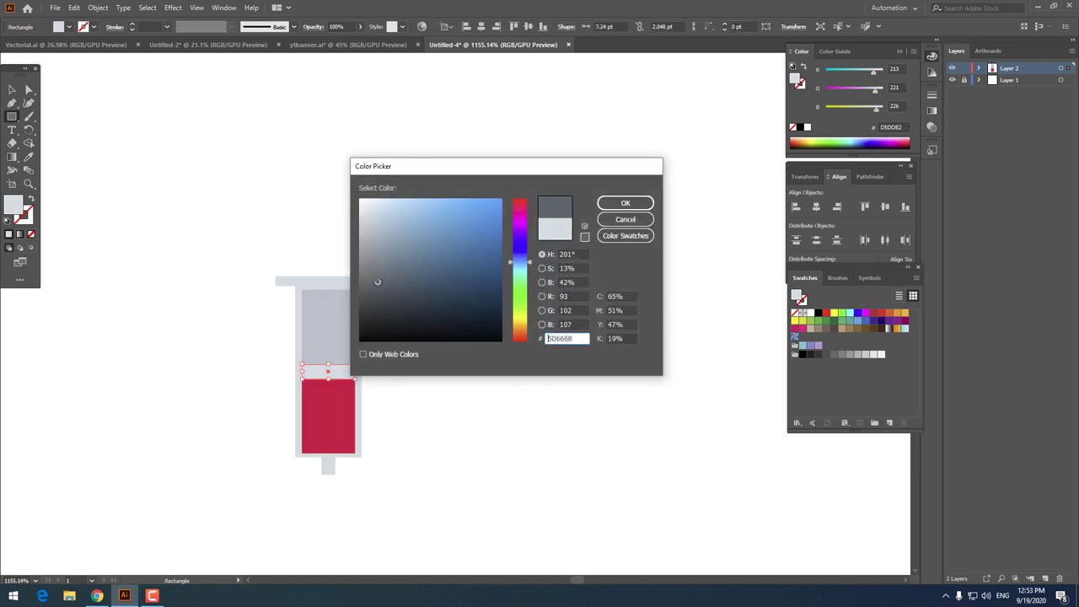
pyautogui.click(625, 205)
# - Thin the dark band to 7.24 × 1.546 pt by lowering its top edge
pyautogui.press('z')
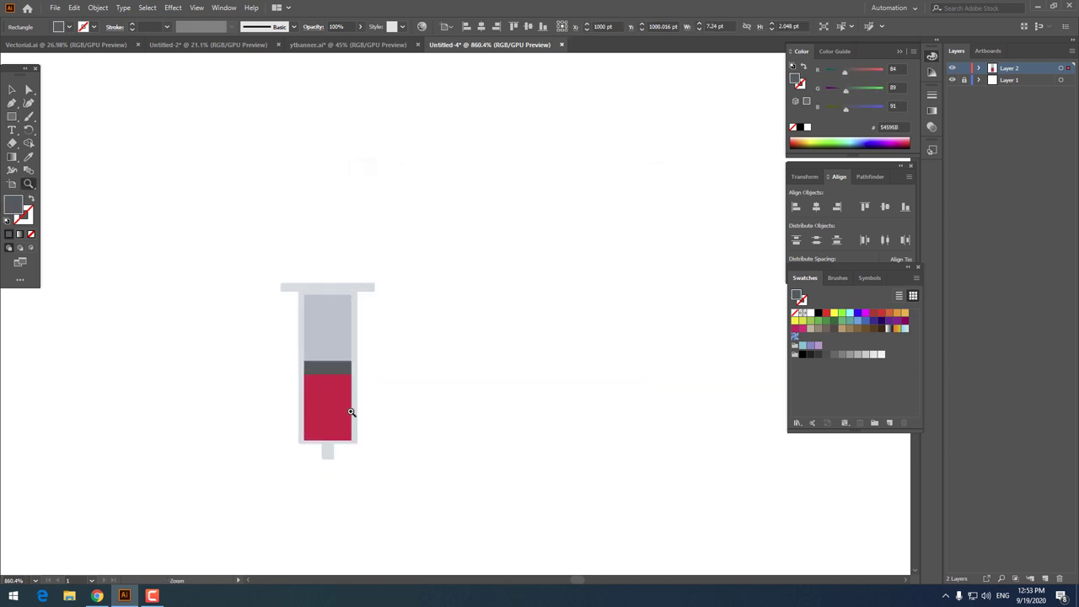
pyautogui.click(352, 414)
pyautogui.click(10, 89)
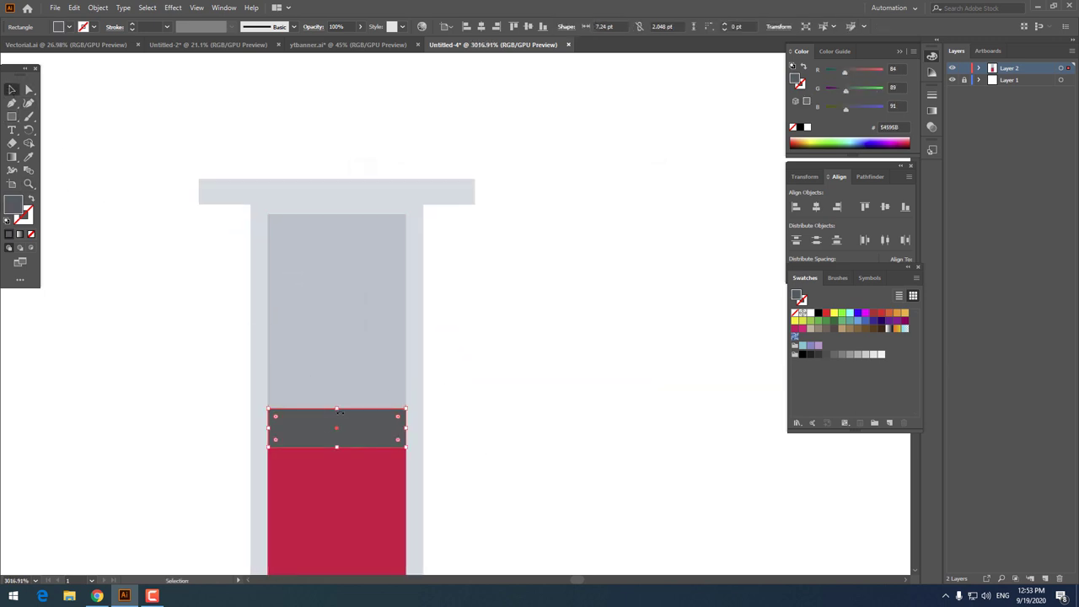
pyautogui.moveTo(338, 409); pyautogui.dragTo(338, 419)
pyautogui.press('z')
pyautogui.moveTo(379, 332); pyautogui.dragTo(121, 344)
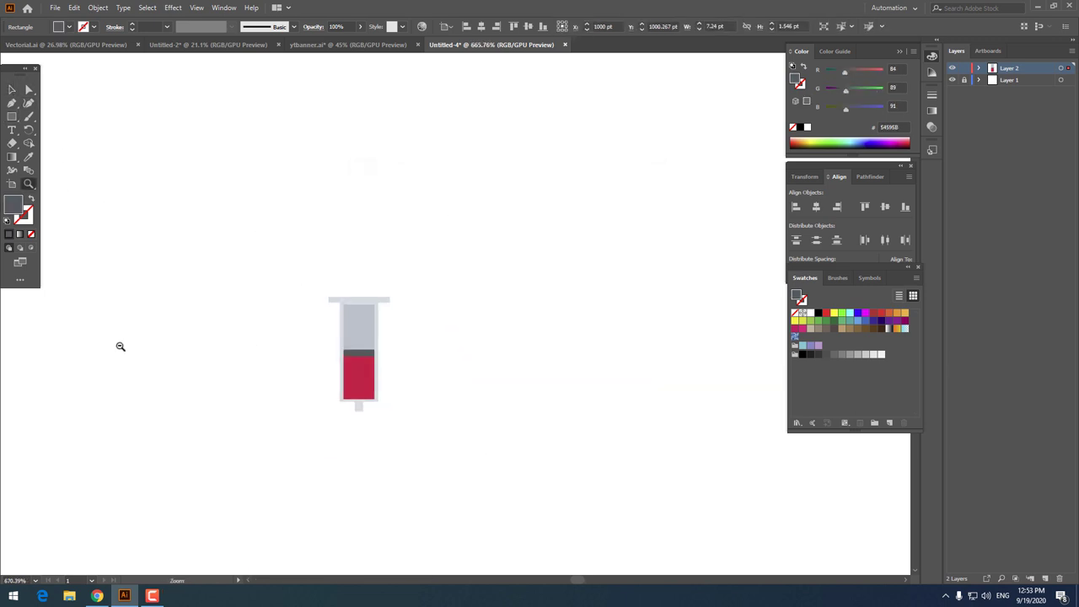
pyautogui.moveTo(351, 357); pyautogui.dragTo(388, 386)
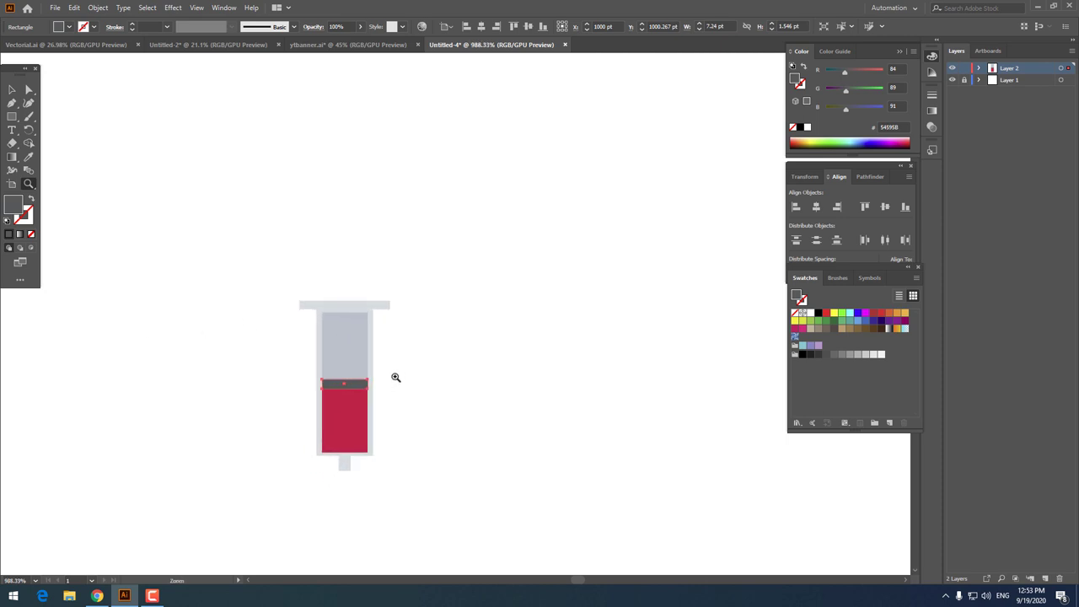
pyautogui.moveTo(332, 354); pyautogui.dragTo(367, 365)
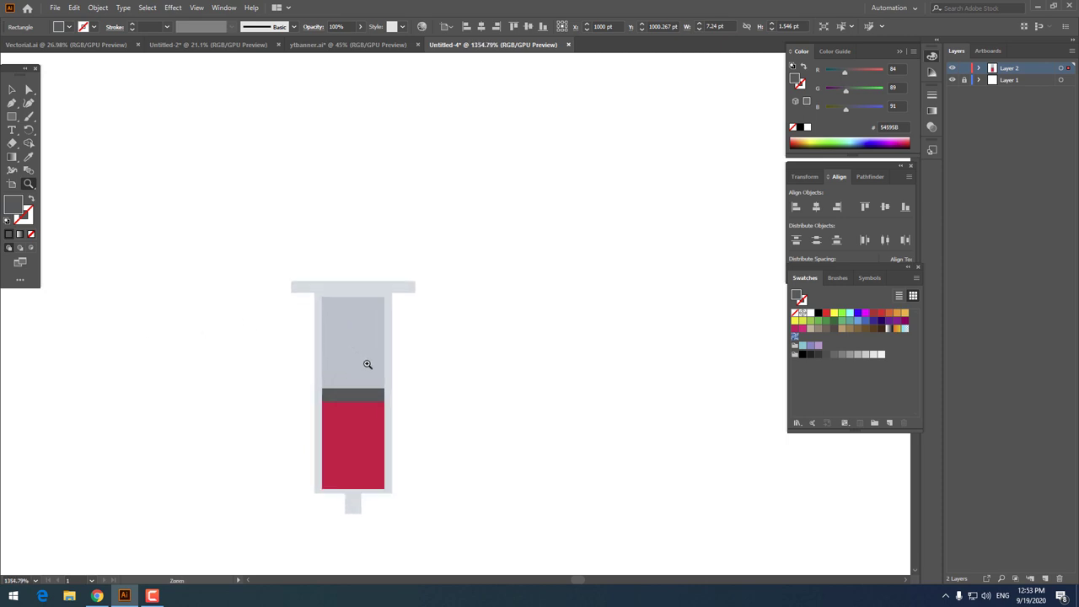
pyautogui.moveTo(365, 323); pyautogui.dragTo(354, 354)
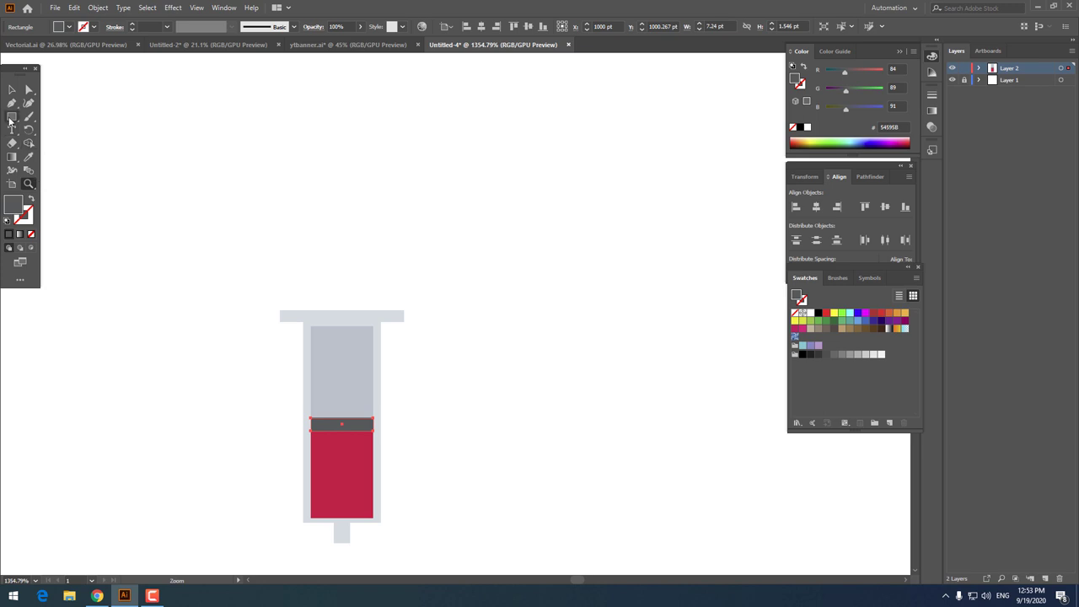
pyautogui.click(11, 118)
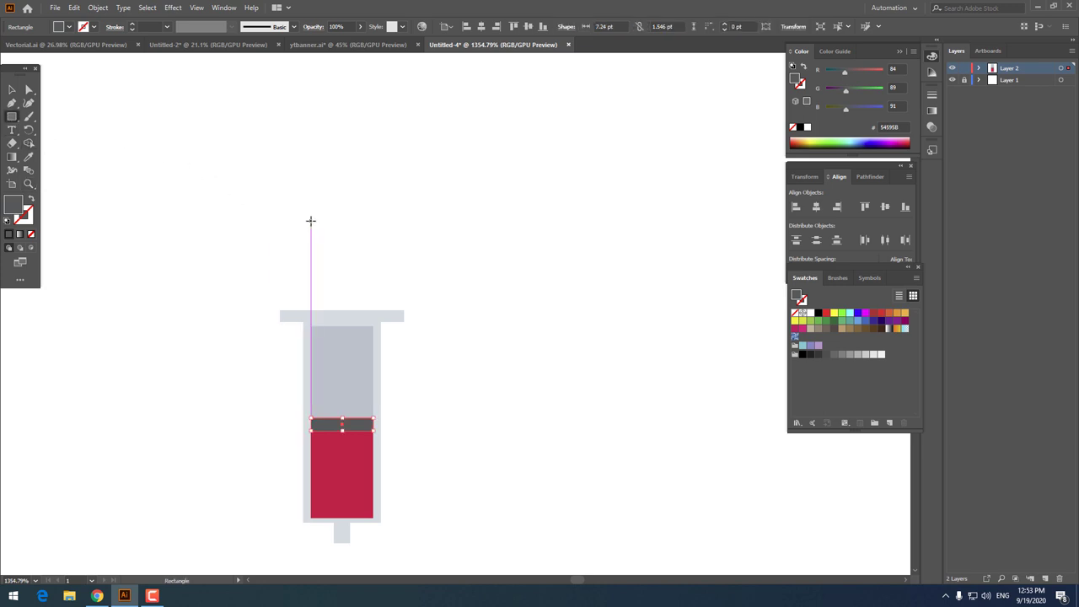
# - Draw a flange-grey thumb pad and a plunger rod above the flange
pyautogui.moveTo(310, 221); pyautogui.dragTo(374, 238)
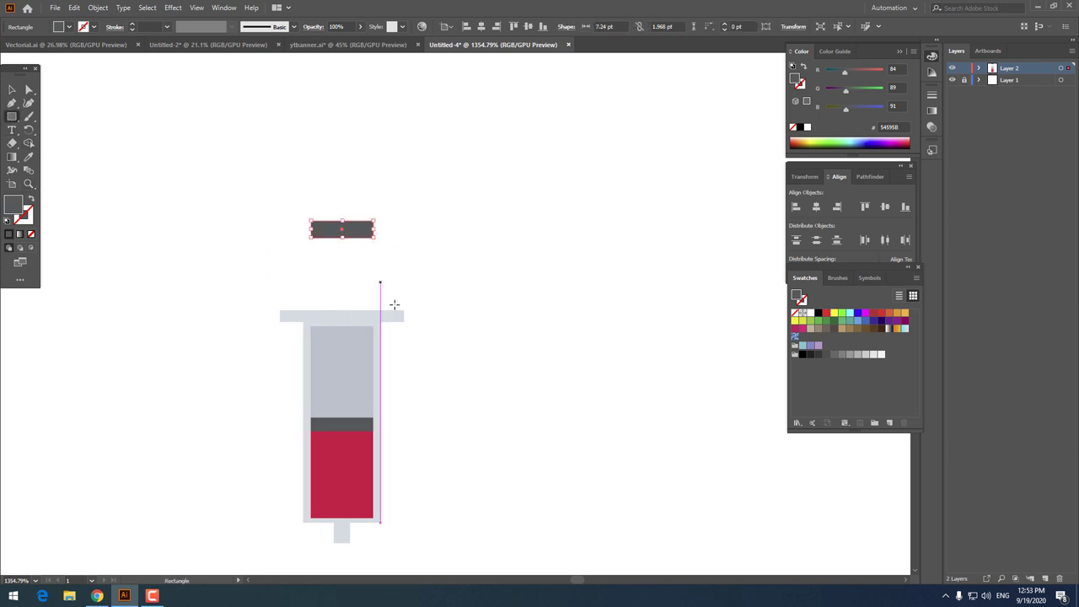
pyautogui.click(28, 157)
pyautogui.click(313, 318)
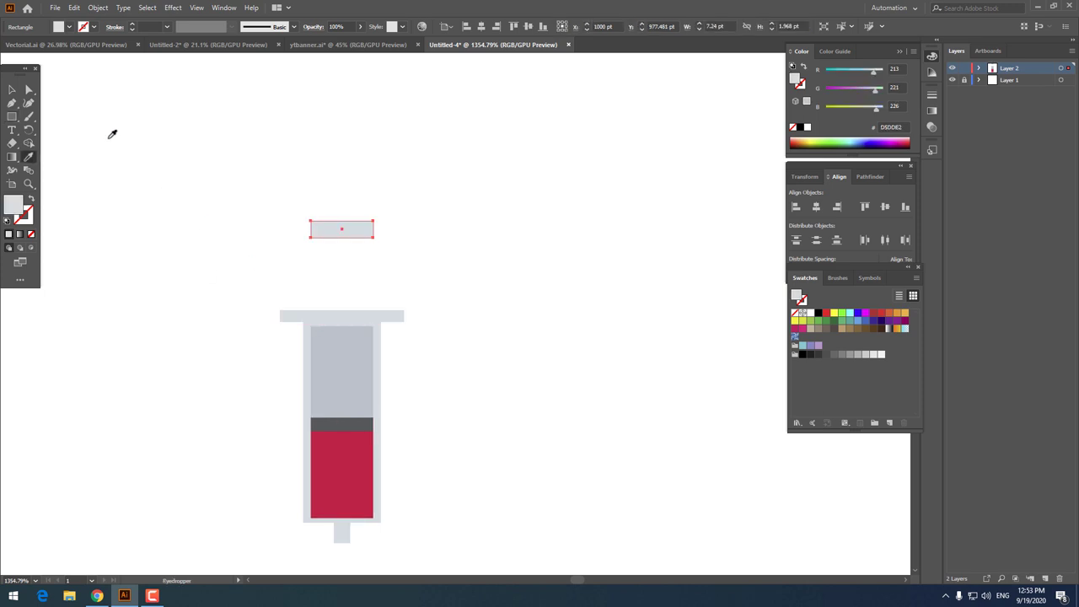
pyautogui.click(11, 90)
pyautogui.click(191, 228)
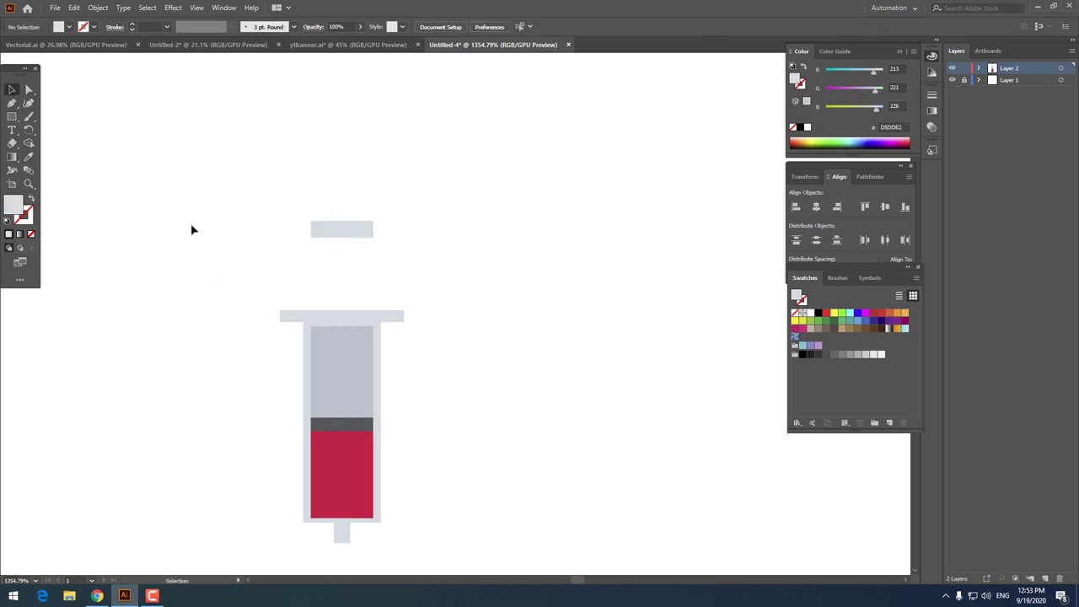
pyautogui.click(11, 103)
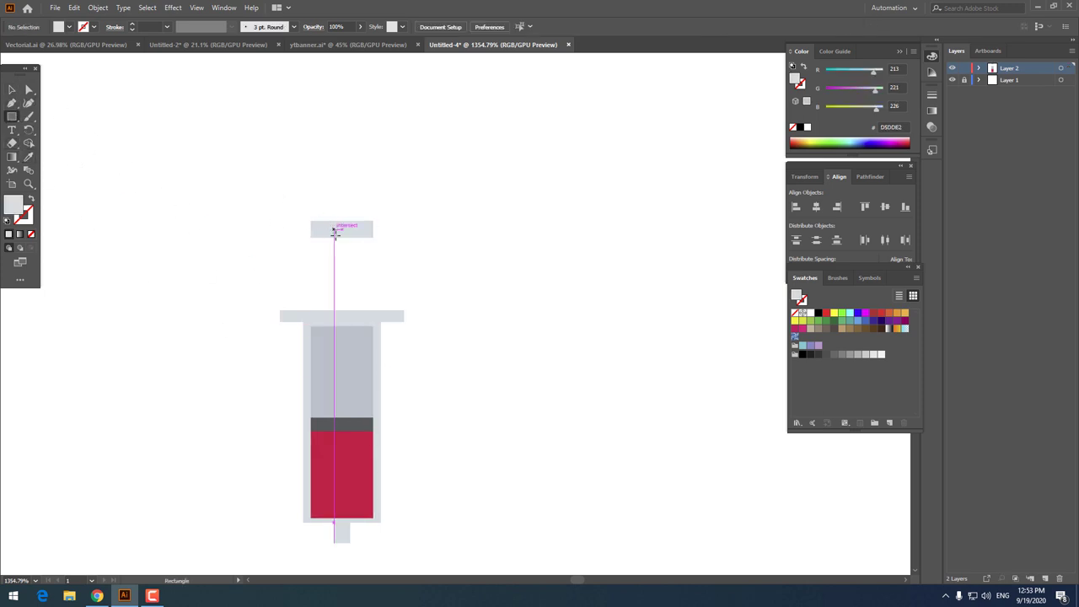
pyautogui.moveTo(333, 228); pyautogui.dragTo(366, 309)
pyautogui.scroll(-1, 378, 349)
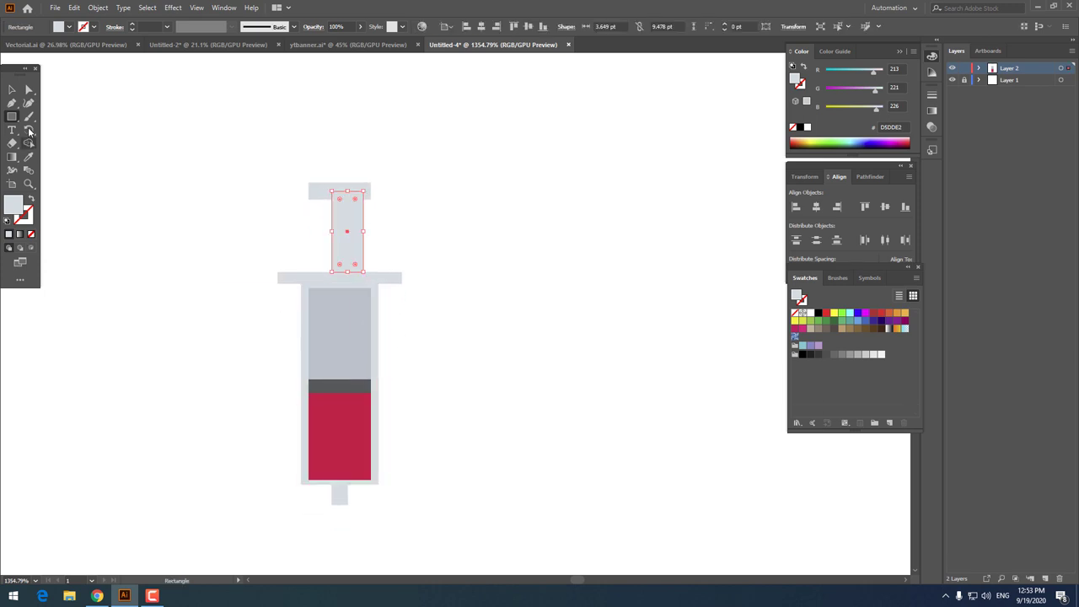
# - Centre the thumb pad, rod and barrel parts on one vertical axis
pyautogui.click(11, 89)
pyautogui.moveTo(239, 250); pyautogui.dragTo(492, 76)
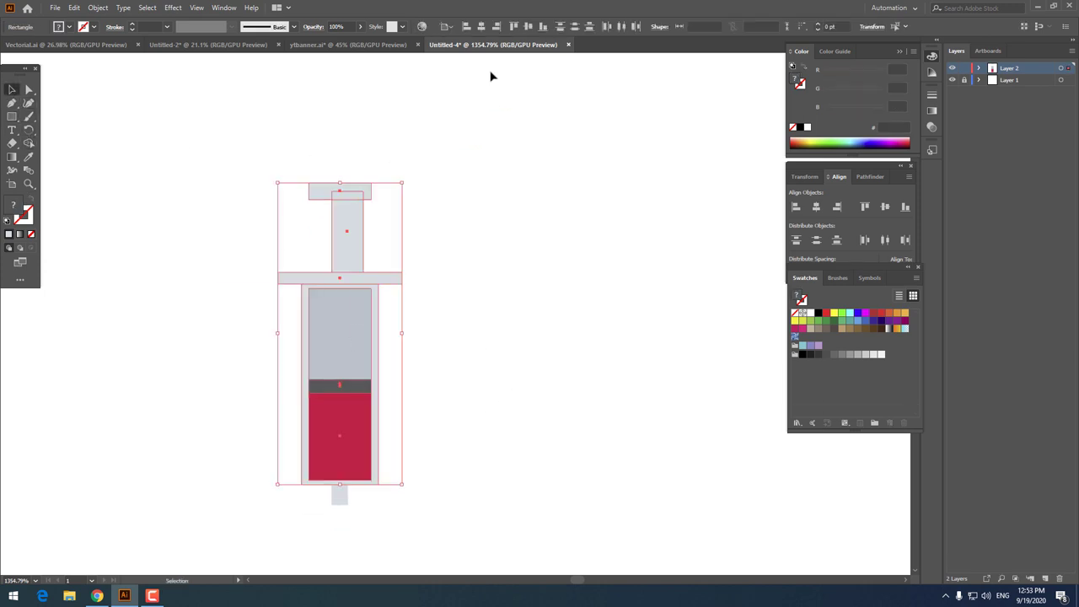
pyautogui.click(481, 28)
pyautogui.click(475, 313)
pyautogui.keyDown('alt'); pyautogui.scroll(-2, 460, 332); pyautogui.keyUp('alt')
pyautogui.keyDown('alt'); pyautogui.scroll(1, 451, 368); pyautogui.keyUp('alt')
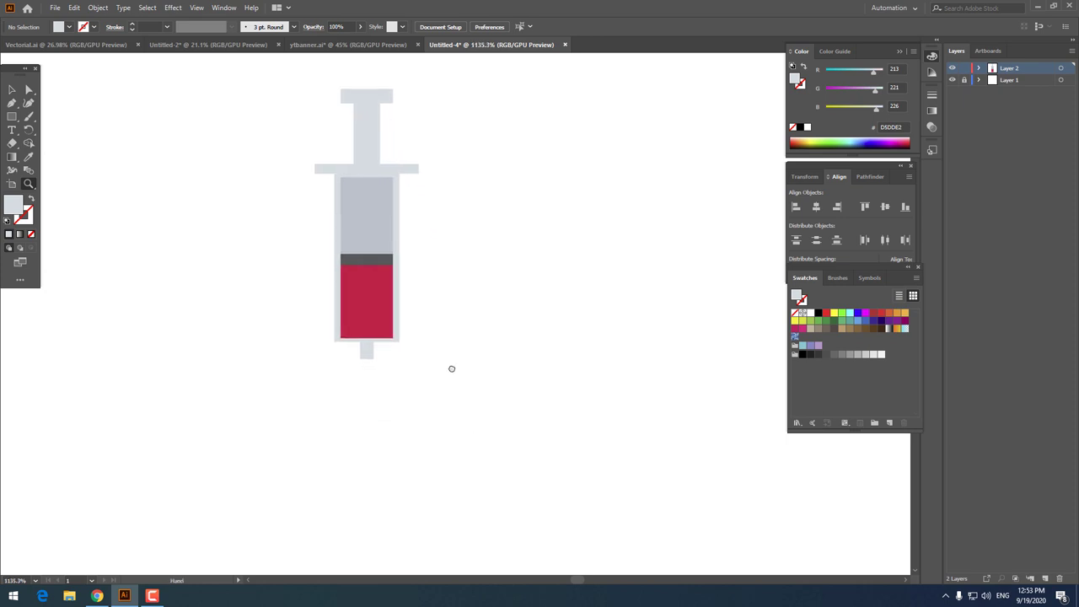
pyautogui.scroll(-1, 451, 369)
pyautogui.scroll(3, 441, 265)
pyautogui.scroll(1, 414, 250)
pyautogui.keyDown('alt'); pyautogui.scroll(1, 410, 200); pyautogui.keyUp('alt')
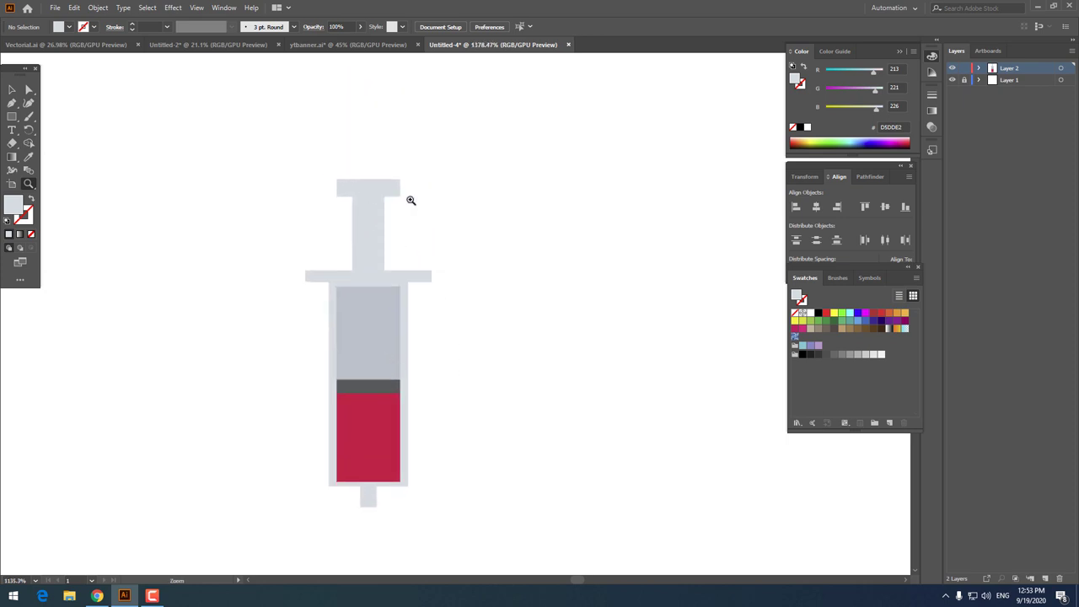
pyautogui.keyDown('alt'); pyautogui.scroll(1, 410, 200); pyautogui.keyUp('alt')
pyautogui.keyDown('alt'); pyautogui.scroll(1, 393, 188); pyautogui.keyUp('alt')
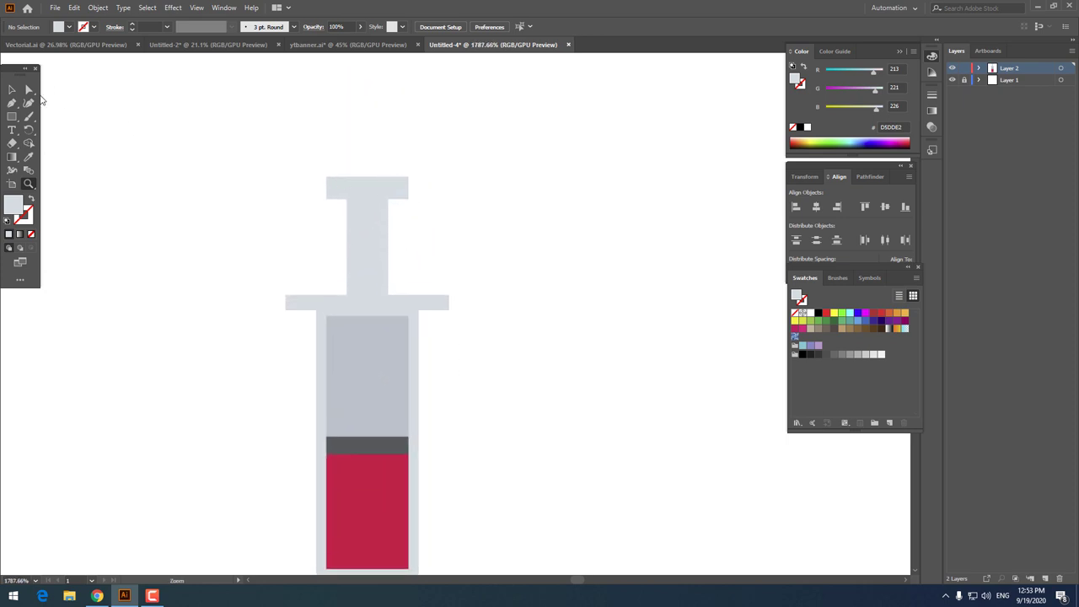
# - Nudge the plunger's top cap up and widen it evenly on both sides
pyautogui.click(371, 178)
pyautogui.moveTo(385, 185)
pyautogui.mouseDown()
pyautogui.moveTo(400, 178)
pyautogui.moveTo(369, 170)
pyautogui.moveTo(419, 182)
pyautogui.mouseUp()
pyautogui.click(441, 491)
pyautogui.moveTo(441, 491); pyautogui.dragTo(253, 228)
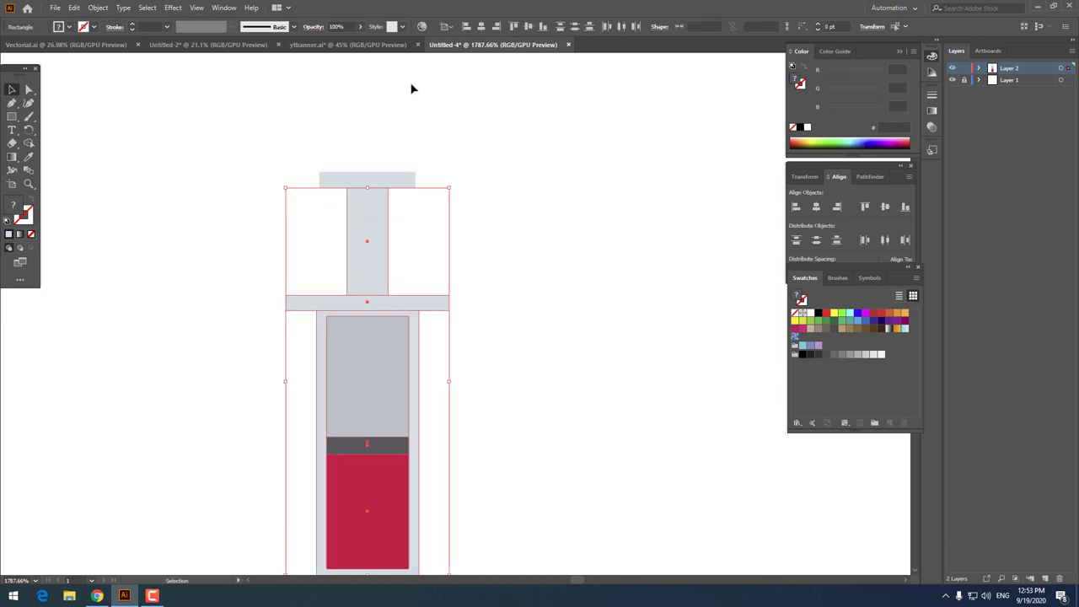
# - Select all the syringe parts together to check their alignment, then deselect
pyautogui.moveTo(480, 515); pyautogui.dragTo(183, 120)
pyautogui.scroll(-3, 470, 233)
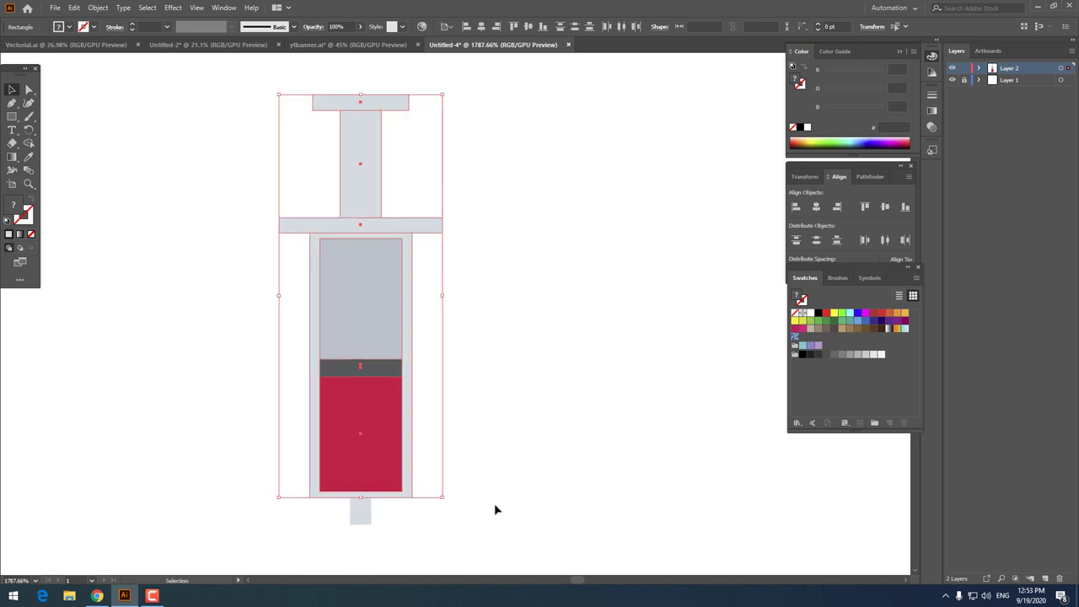
pyautogui.moveTo(481, 538); pyautogui.dragTo(206, 91)
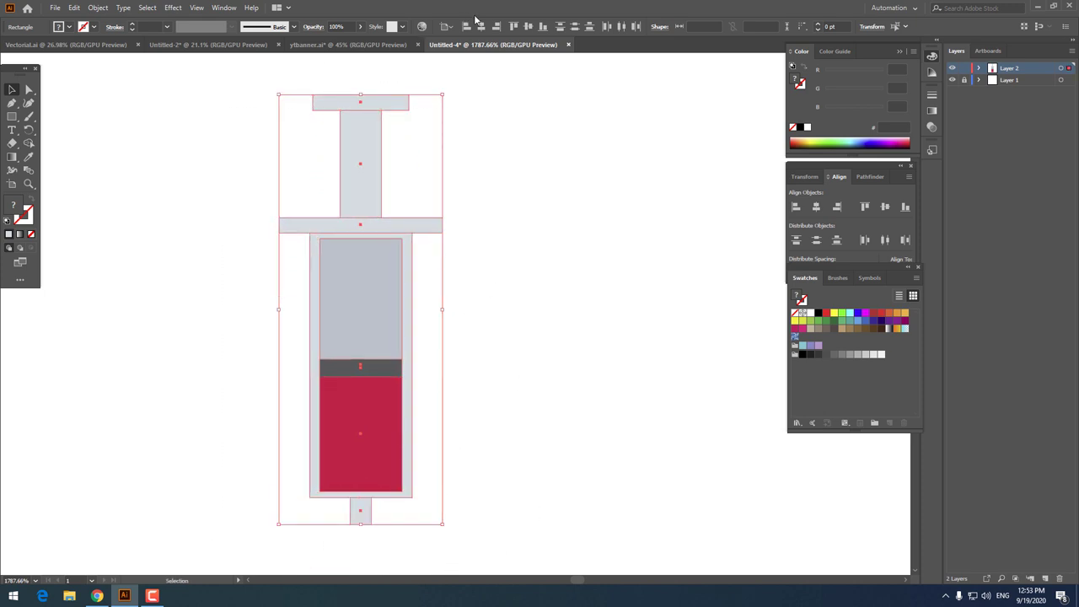
pyautogui.click(538, 290)
# - Zoom out to view the whole syringe, then zoom in on its lower end
pyautogui.press('z')
pyautogui.moveTo(538, 290)
pyautogui.mouseDown()
pyautogui.moveTo(423, 189)
pyautogui.moveTo(451, 206)
pyautogui.mouseUp()
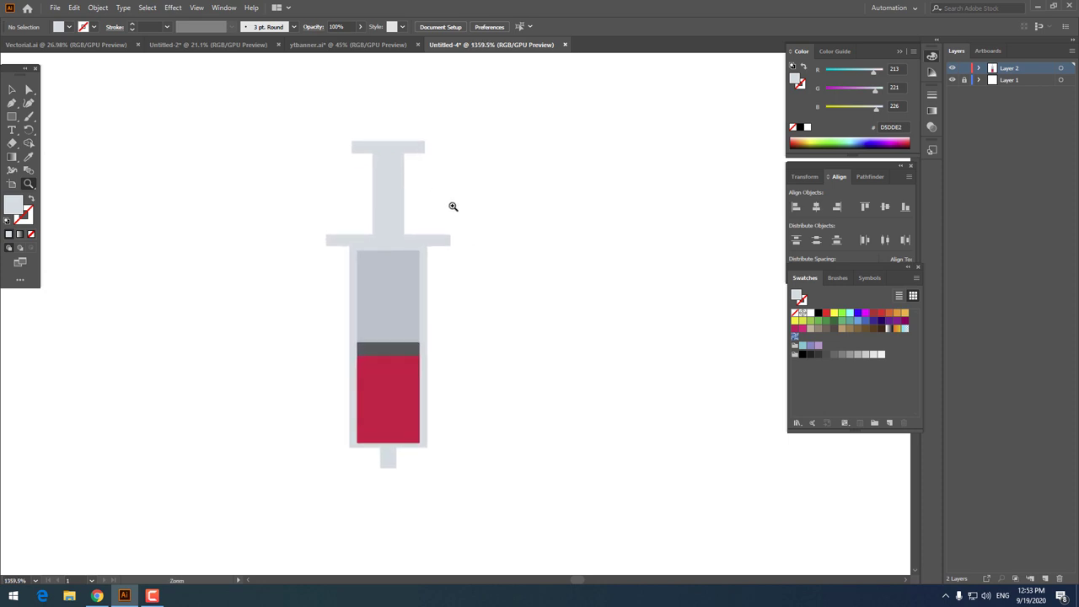
pyautogui.moveTo(442, 303); pyautogui.dragTo(186, 244)
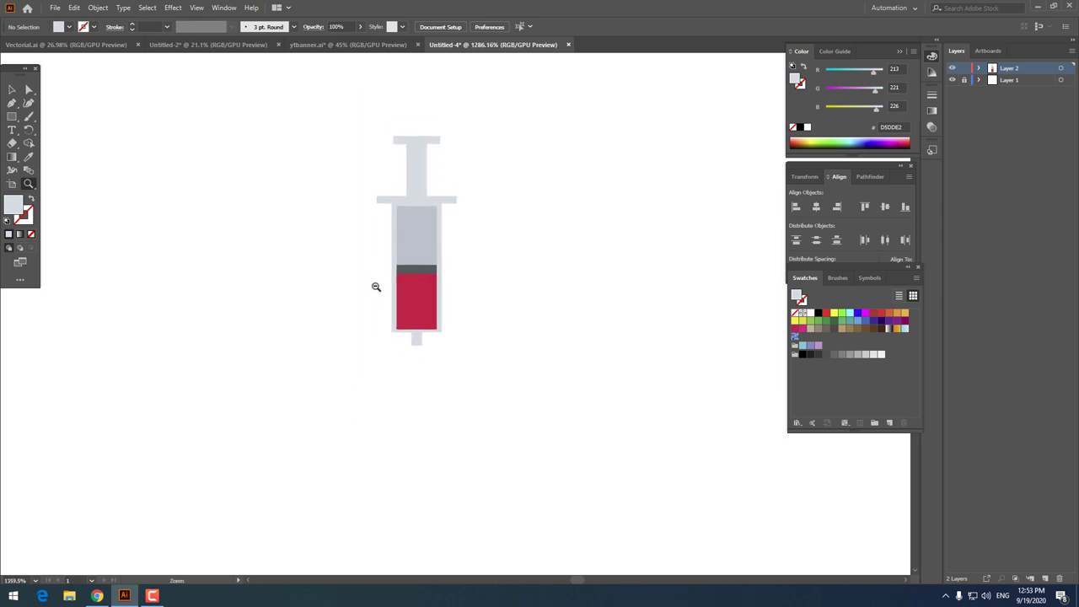
pyautogui.click(13, 118)
pyautogui.moveTo(352, 369); pyautogui.dragTo(427, 380)
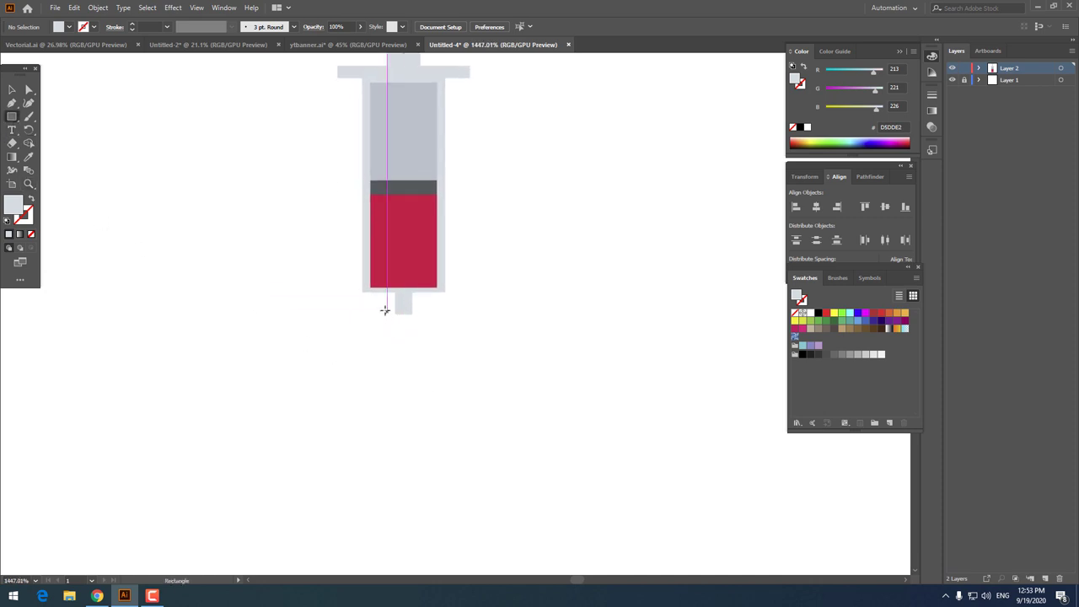
# - Draw a rectangle just below the syringe tip and give it a blue fill
pyautogui.moveTo(385, 312); pyautogui.dragTo(423, 368)
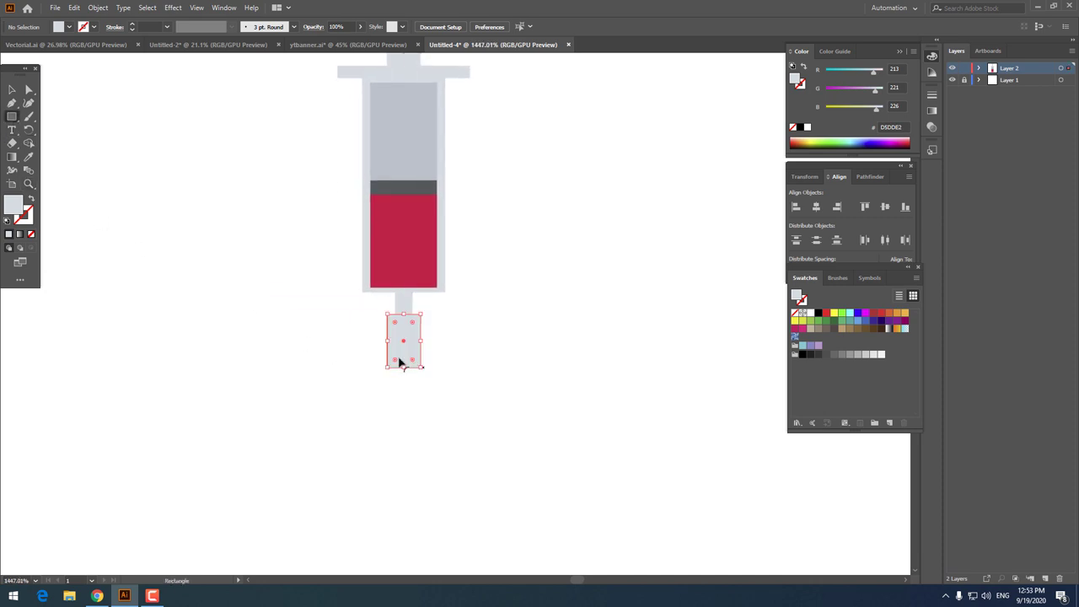
pyautogui.doubleClick(19, 210)
pyautogui.click(430, 213)
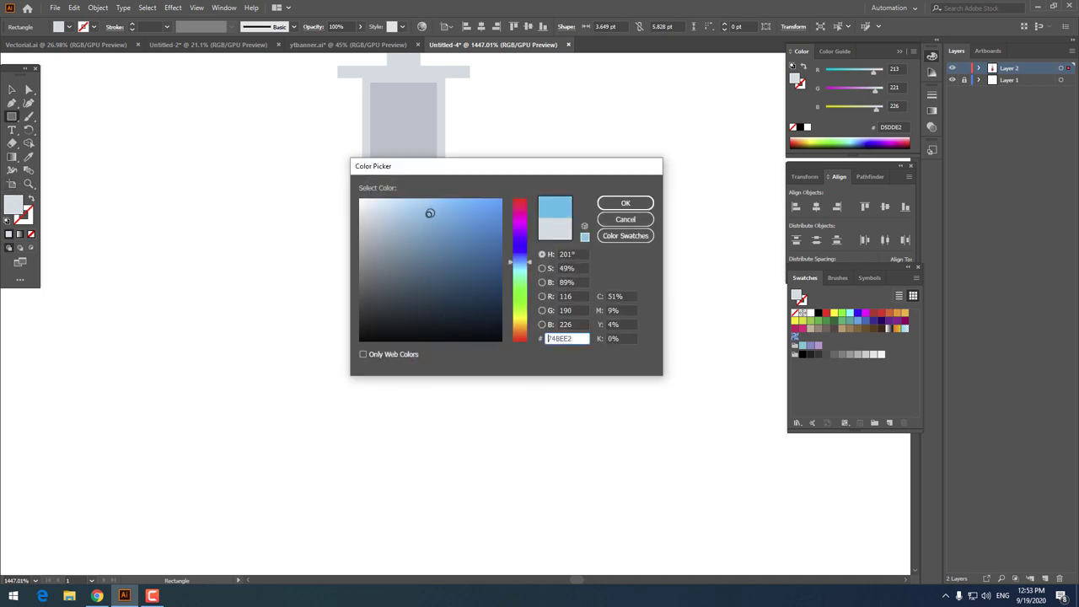
pyautogui.click(522, 269)
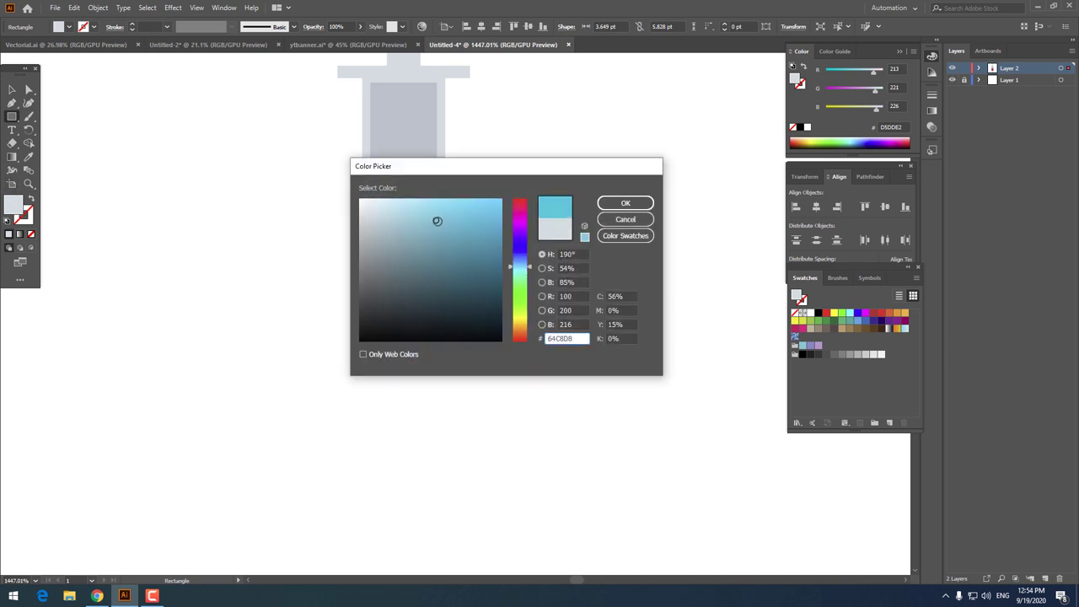
pyautogui.click(440, 226)
pyautogui.press('Return')
pyautogui.press('z')
pyautogui.moveTo(441, 228); pyautogui.dragTo(391, 313)
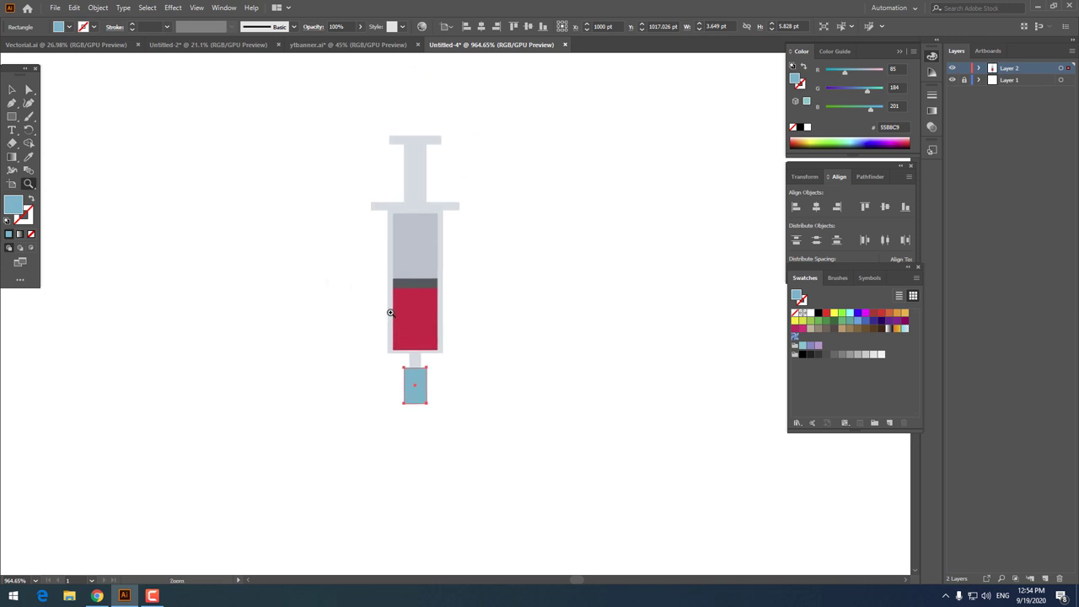
pyautogui.moveTo(422, 387); pyautogui.dragTo(424, 436)
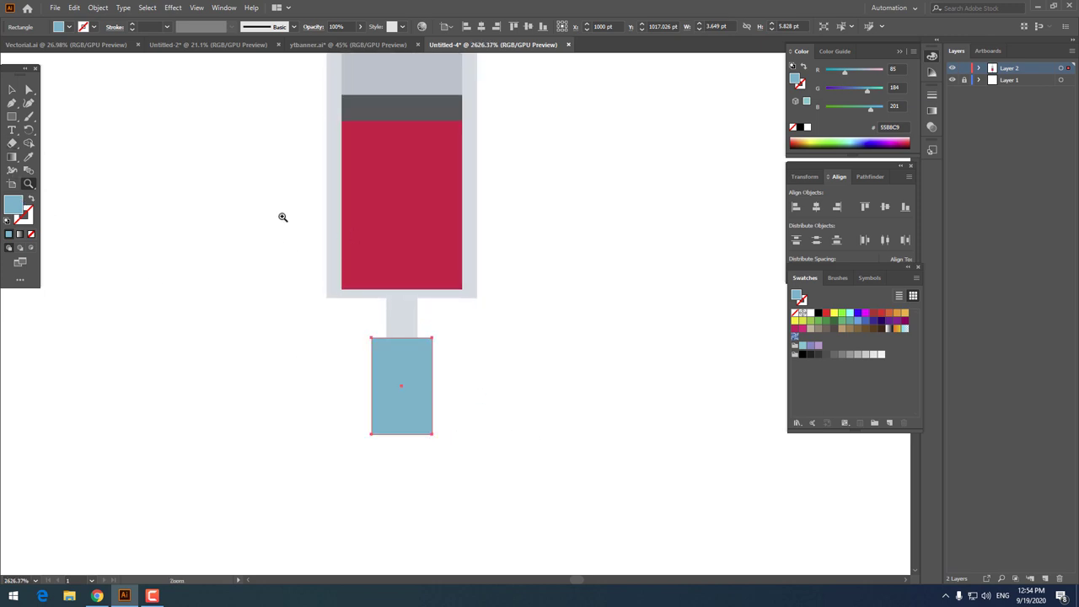
# - Change the rectangle's fill to teal #4ABAC6 and move it up against the tip
pyautogui.doubleClick(18, 207)
pyautogui.click(448, 219)
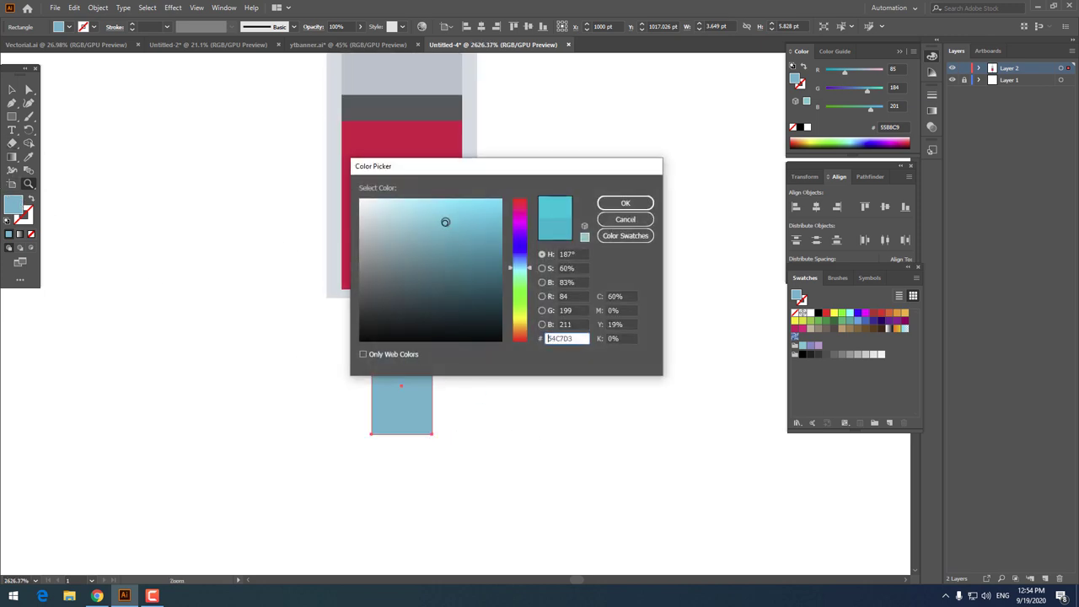
pyautogui.click(612, 204)
pyautogui.press('v')
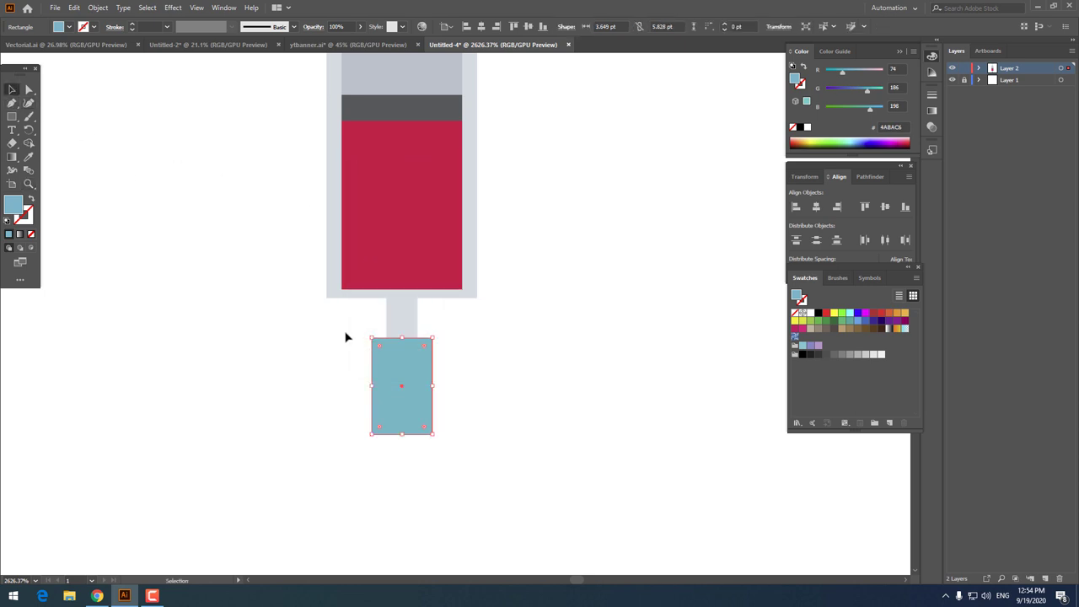
pyautogui.moveTo(420, 391); pyautogui.dragTo(454, 403)
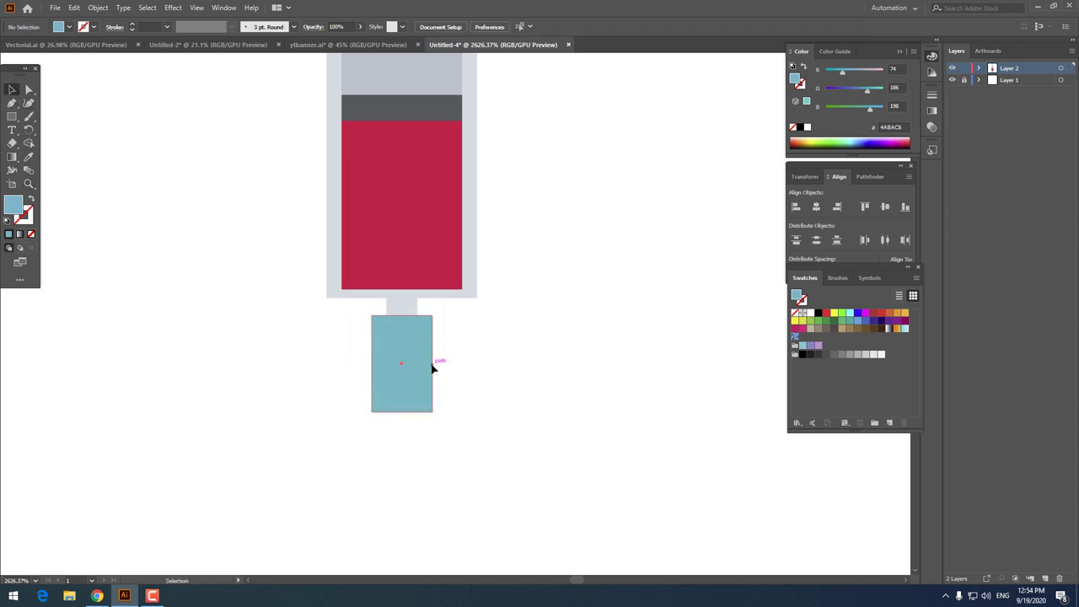
# - Cut the teal rectangle to half width and slant its left edge via the bottom-left anchor
pyautogui.click(431, 368)
pyautogui.moveTo(434, 363); pyautogui.dragTo(467, 390)
pyautogui.press('z')
pyautogui.click(12, 89)
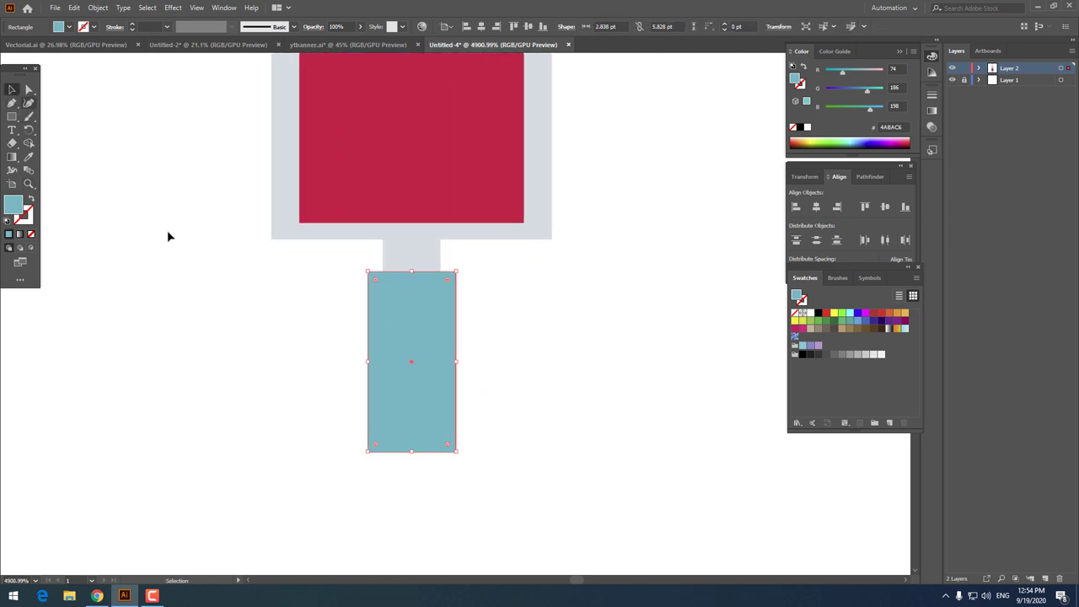
pyautogui.click(12, 119)
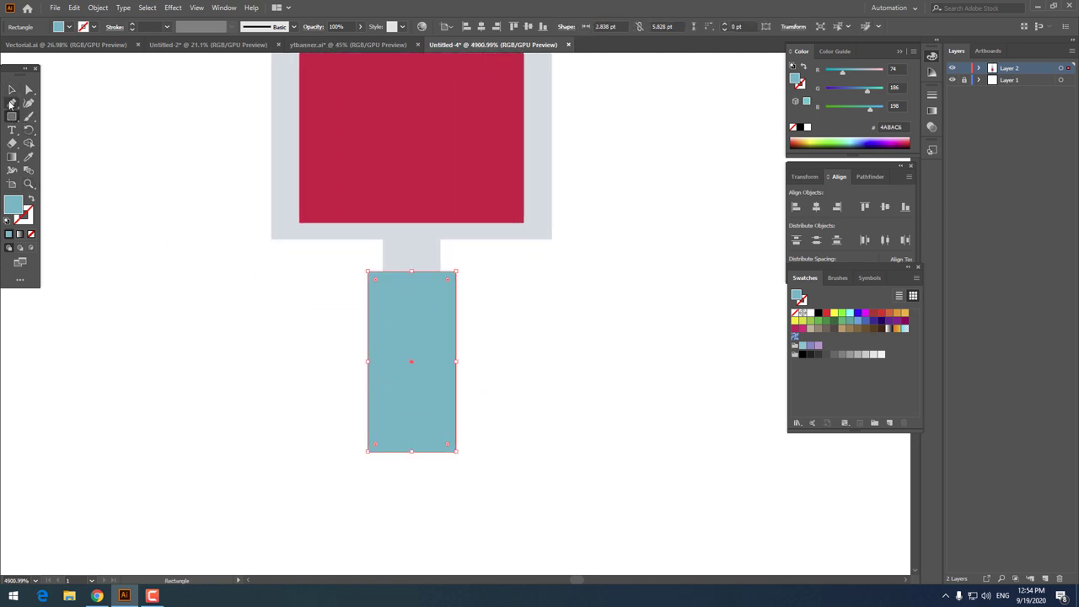
pyautogui.click(12, 103)
pyautogui.press('v')
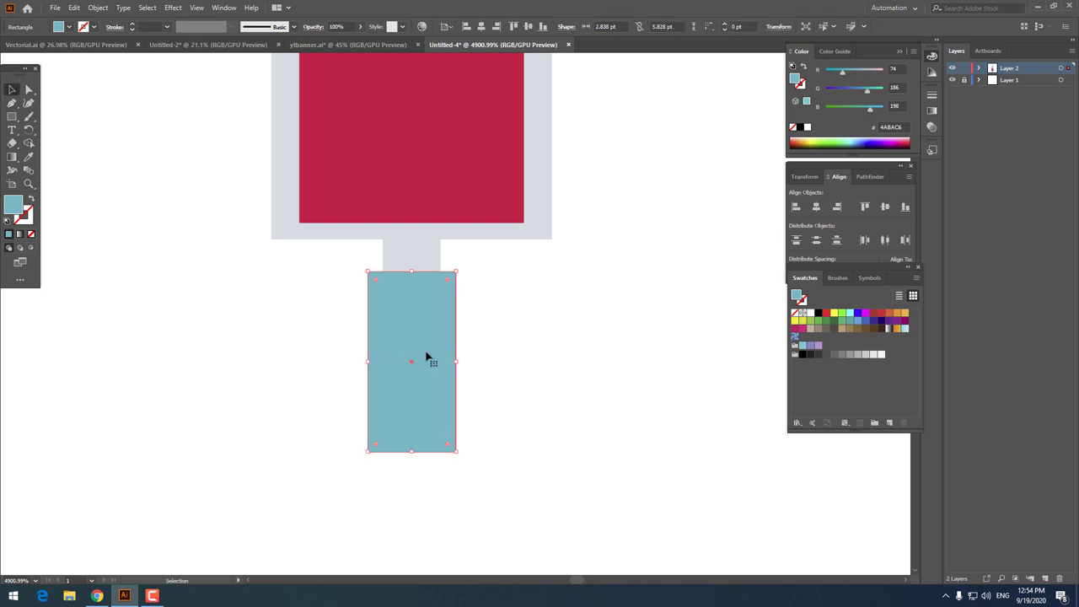
pyautogui.moveTo(456, 363); pyautogui.dragTo(411, 361)
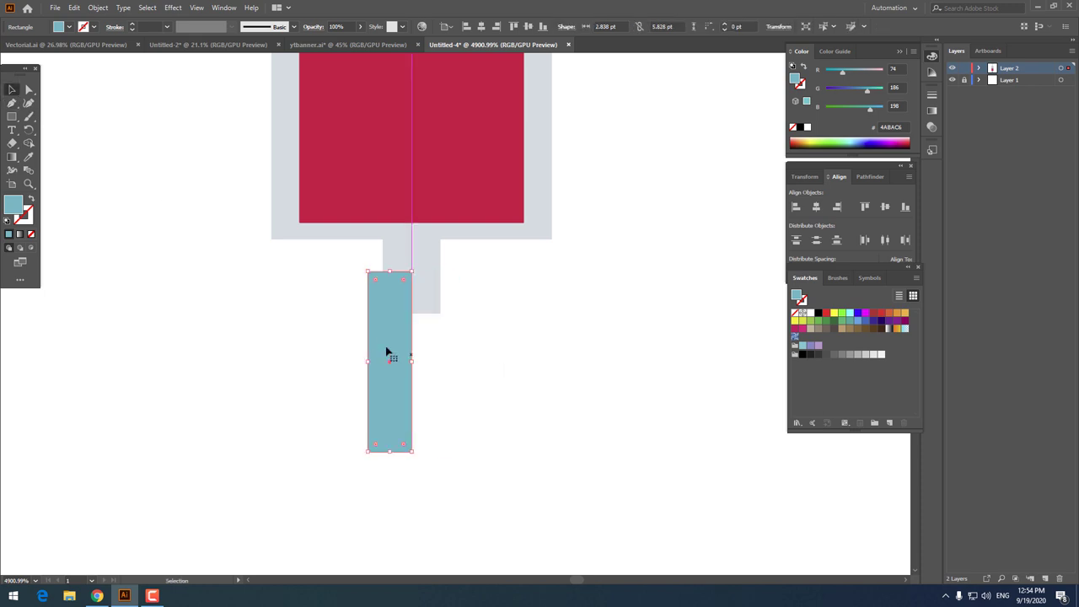
pyautogui.click(28, 88)
pyautogui.moveTo(371, 455); pyautogui.dragTo(384, 456)
# - Copy the slanted teal piece, paste it in front, and shift the copy right
pyautogui.click(12, 88)
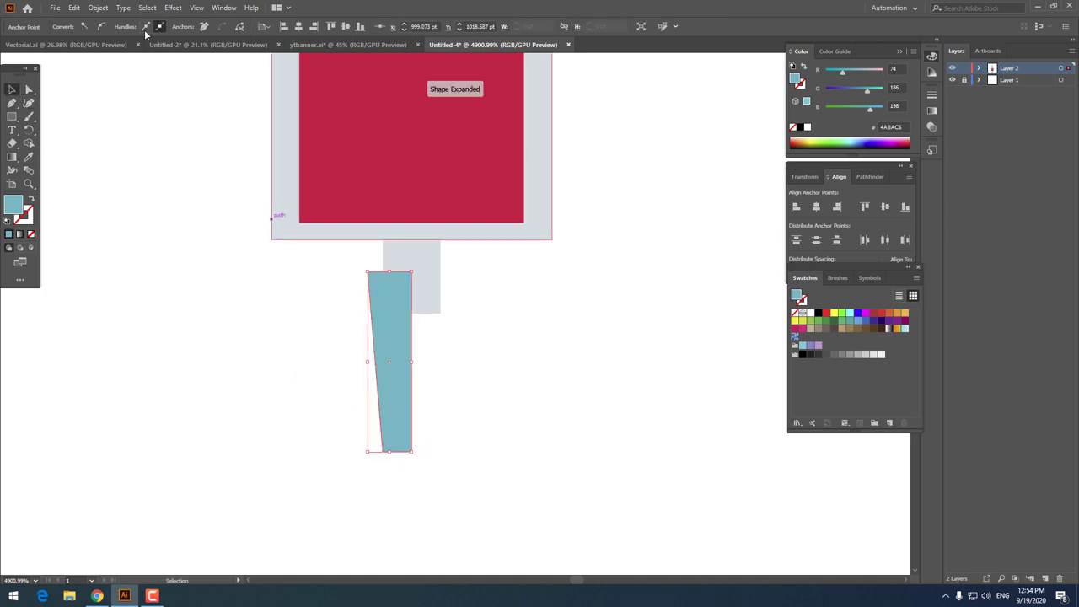
pyautogui.click(75, 8)
pyautogui.click(92, 62)
pyautogui.click(74, 8)
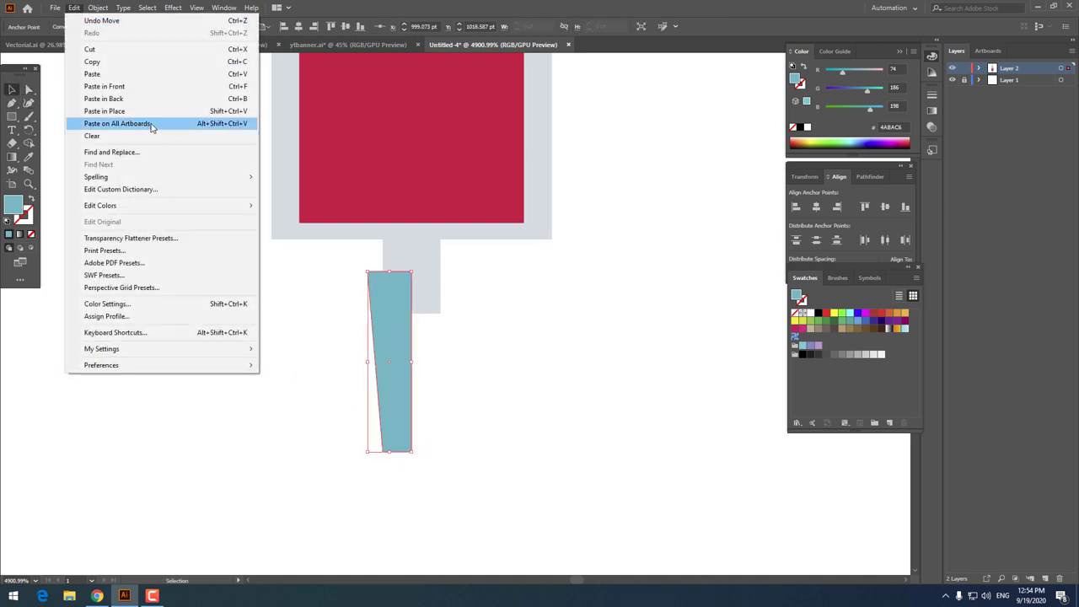
pyautogui.click(110, 85)
pyautogui.moveTo(391, 316); pyautogui.dragTo(430, 331)
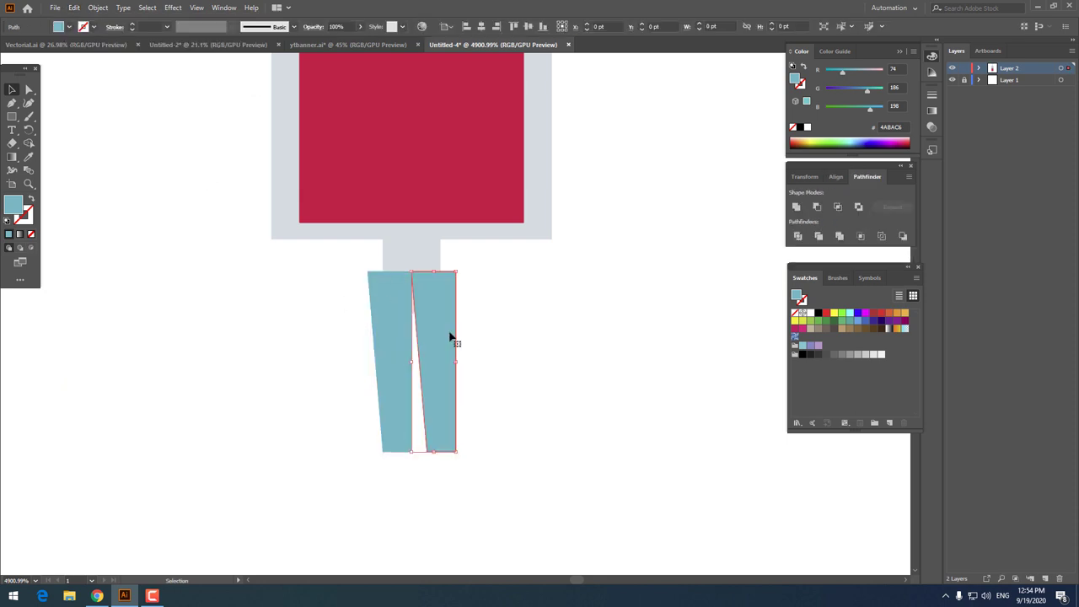
# - Reflect the teal copy across a vertical axis so it mirrors the original
pyautogui.rightClick(449, 332)
pyautogui.moveTo(484, 507)
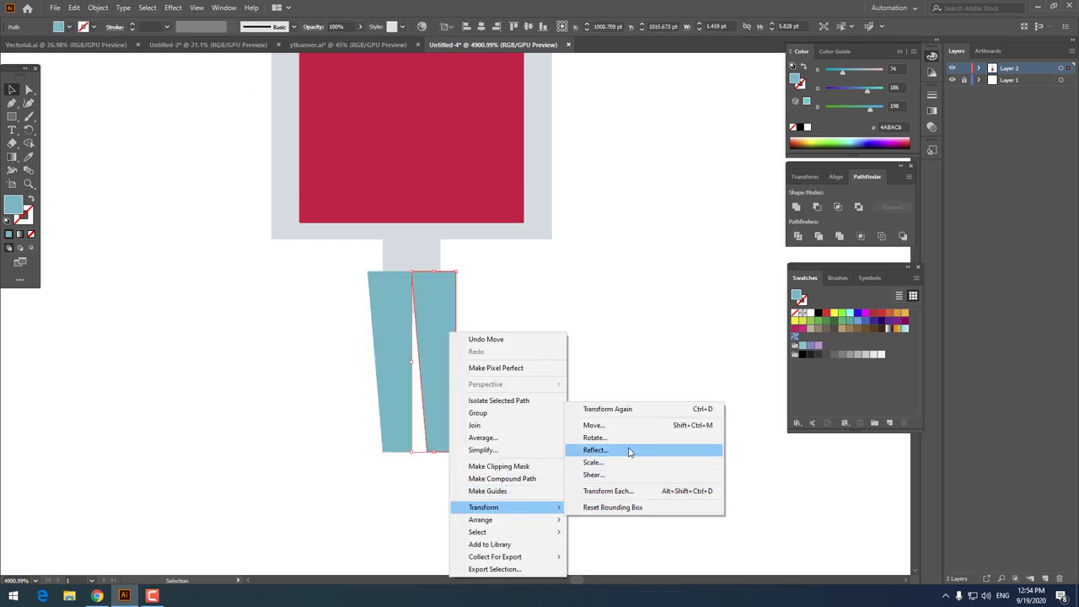
pyautogui.click(628, 450)
pyautogui.click(522, 351)
pyautogui.press('z')
pyautogui.keyDown('alt'); pyautogui.click(173, 350); pyautogui.keyUp('alt')
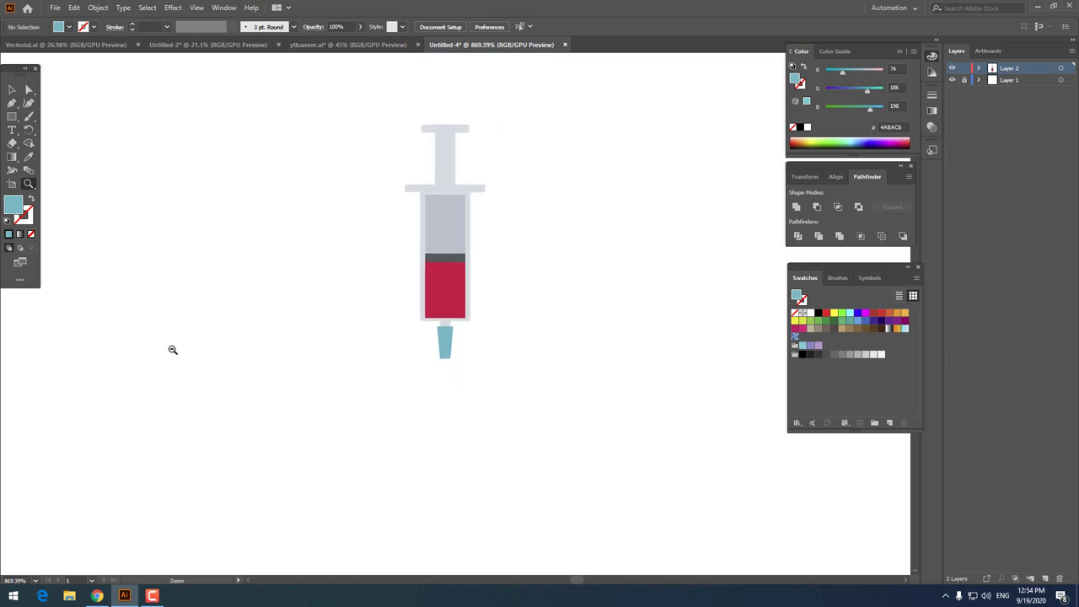
pyautogui.moveTo(172, 350); pyautogui.dragTo(193, 253)
# - Merge both teal halves into one tapered hub and select its bottom-left anchor
pyautogui.moveTo(481, 445); pyautogui.dragTo(337, 362)
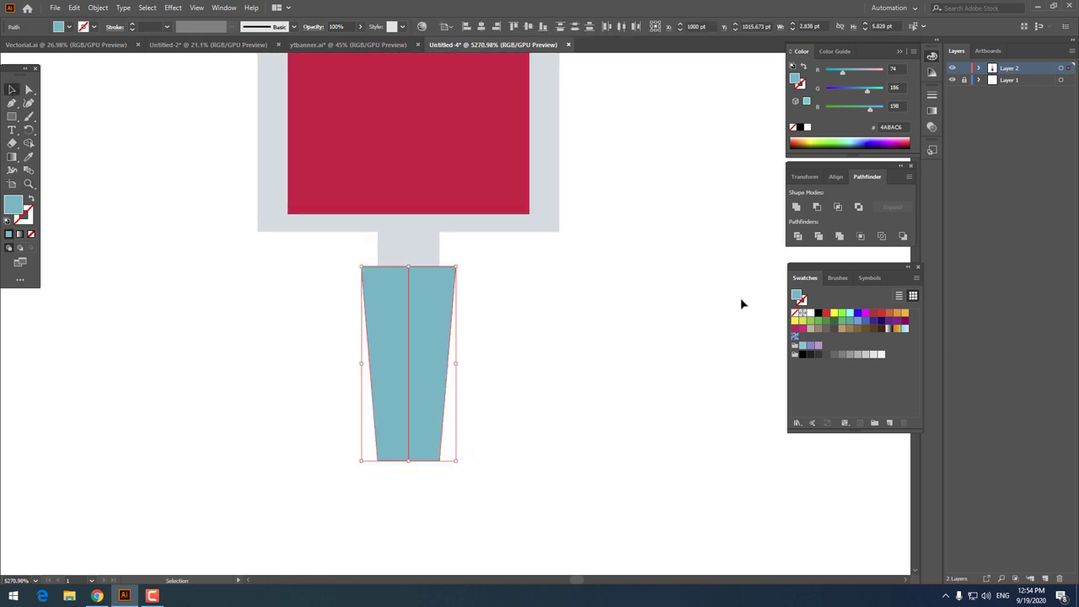
pyautogui.click(797, 208)
pyautogui.click(31, 90)
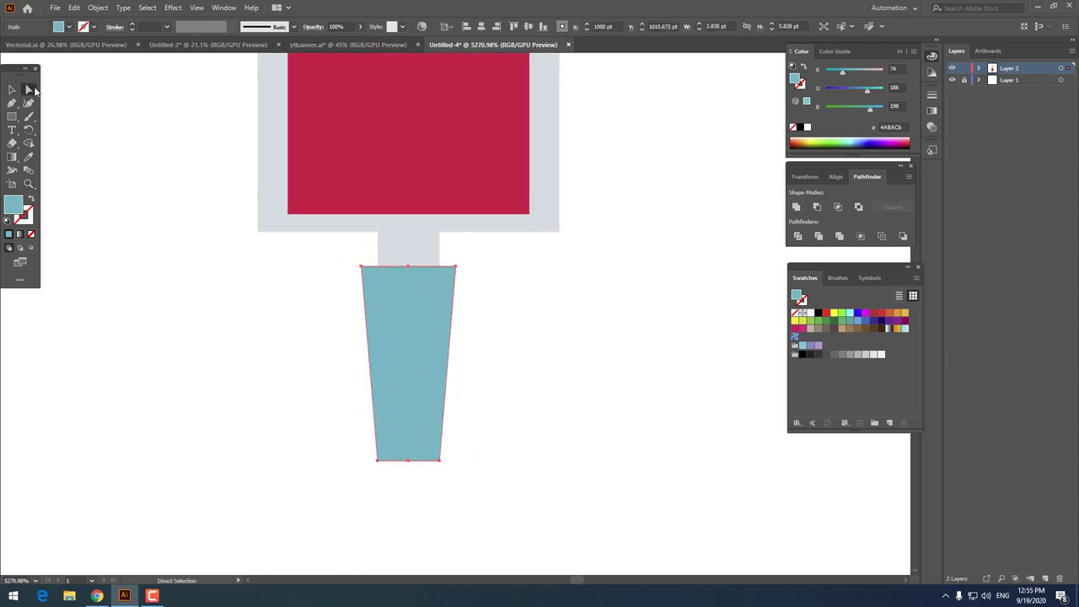
pyautogui.click(381, 459)
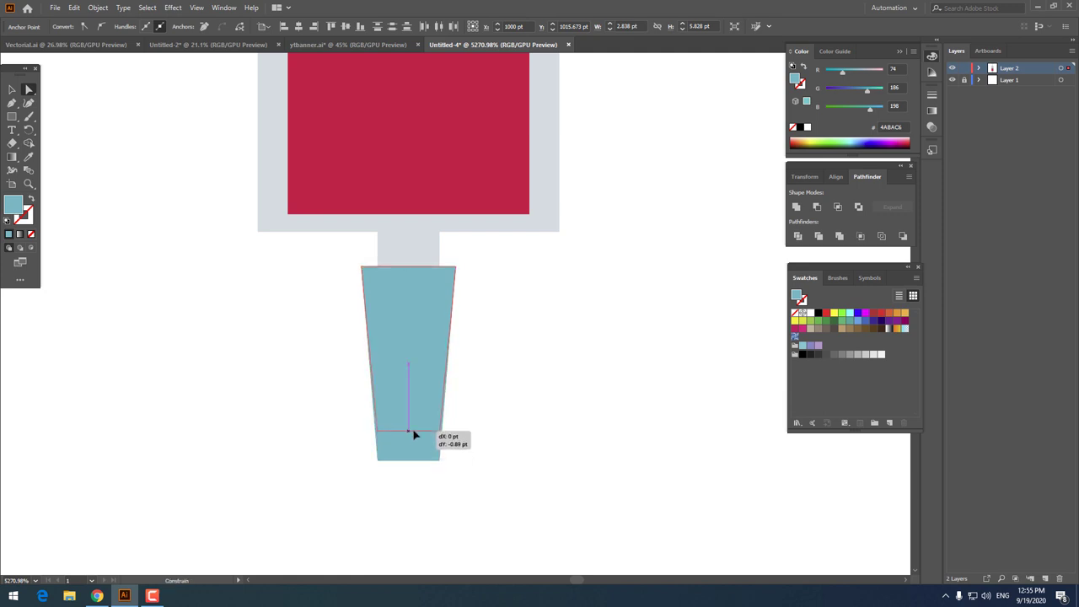
pyautogui.scroll(-10, 253, 357)
pyautogui.scroll(3, 511, 349)
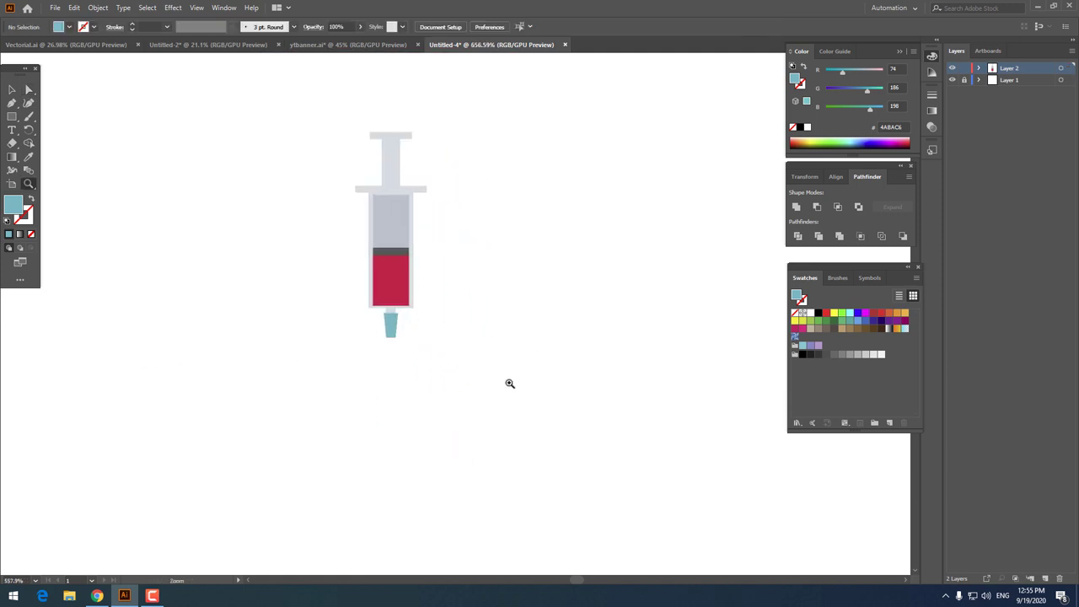
pyautogui.scroll(2, 509, 380)
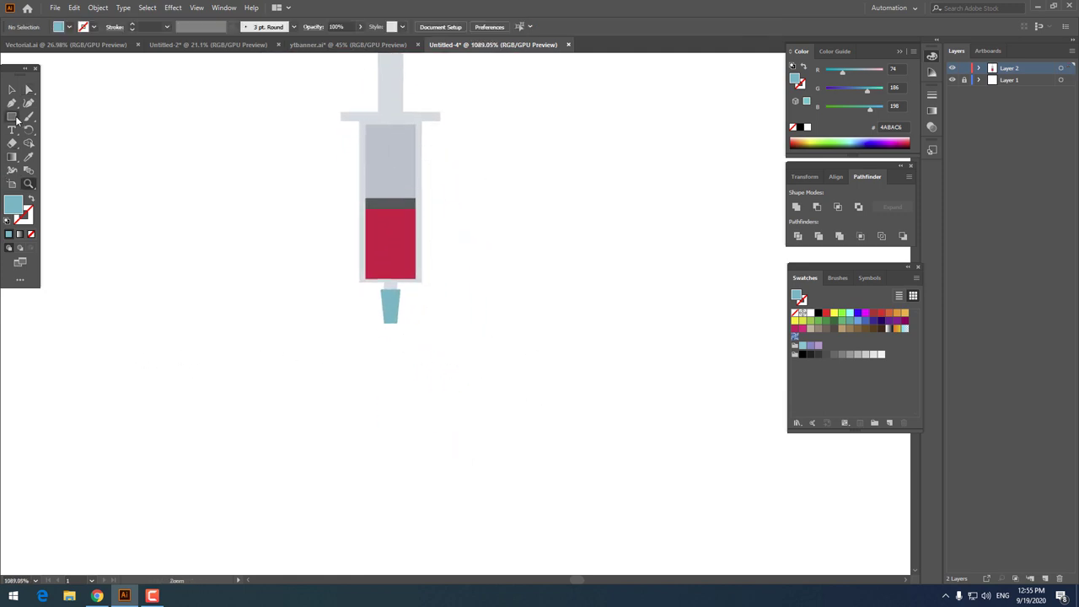
# - Draw a thin needle rectangle below the hub and fill it grey-blue #94A5AF
pyautogui.moveTo(389, 335); pyautogui.dragTo(394, 479)
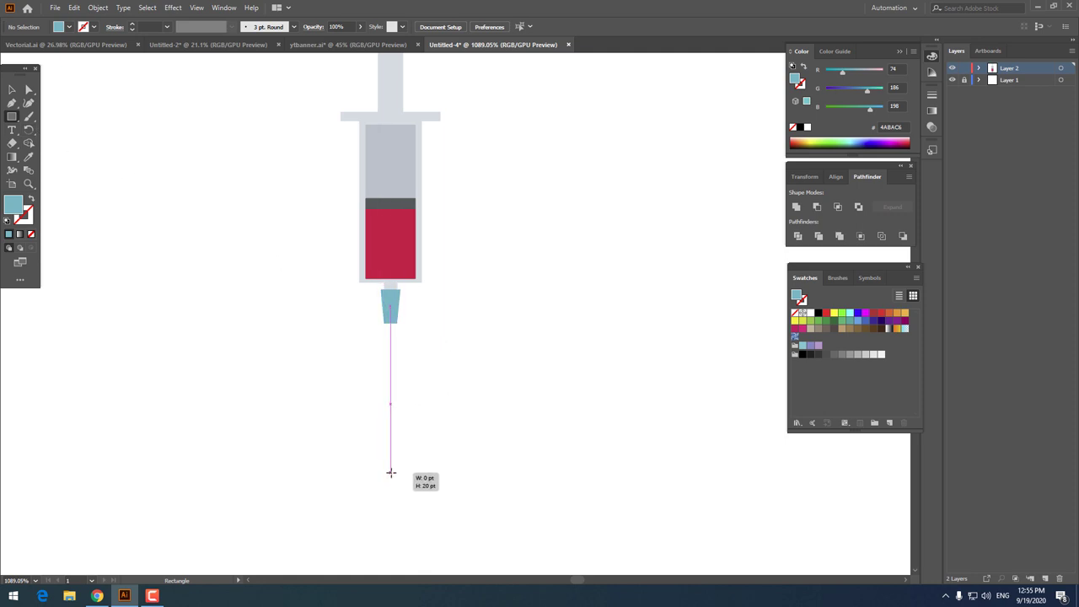
pyautogui.moveTo(394, 478); pyautogui.dragTo(392, 473)
pyautogui.doubleClick(13, 209)
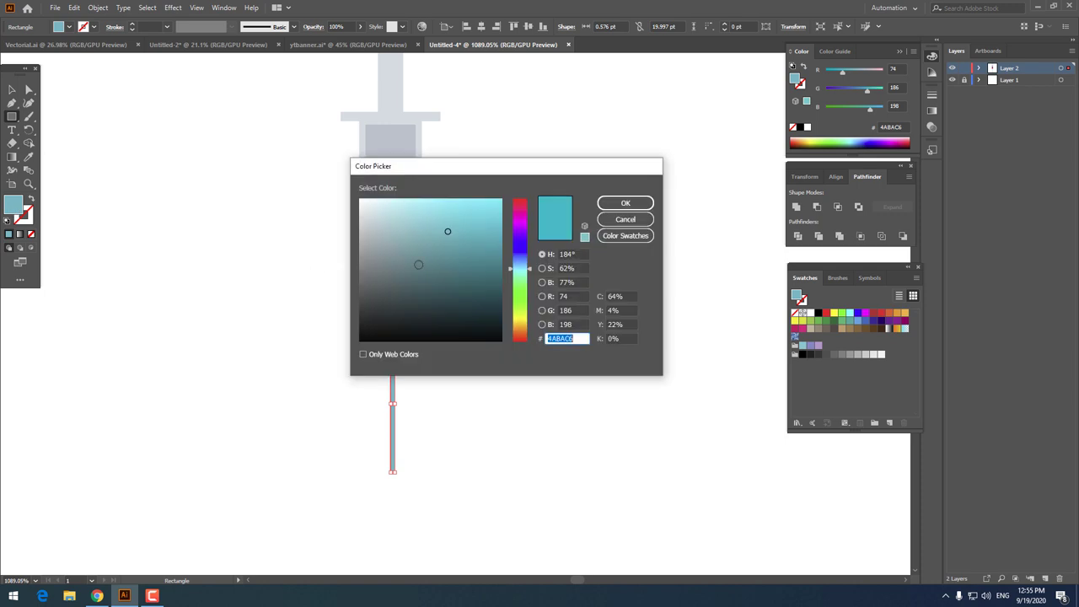
pyautogui.click(519, 262)
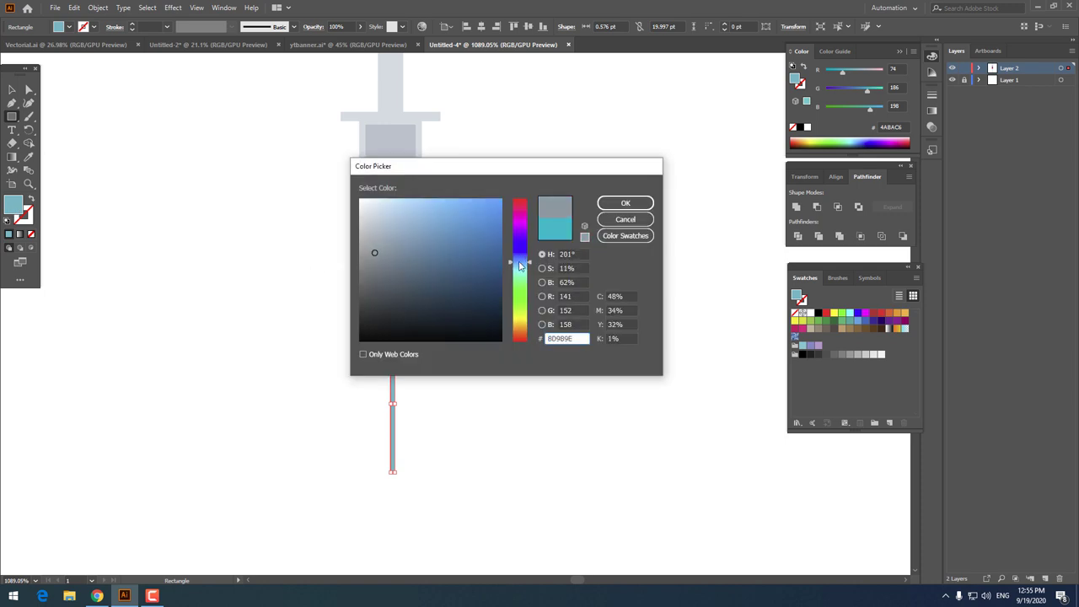
pyautogui.moveTo(379, 236); pyautogui.dragTo(382, 243)
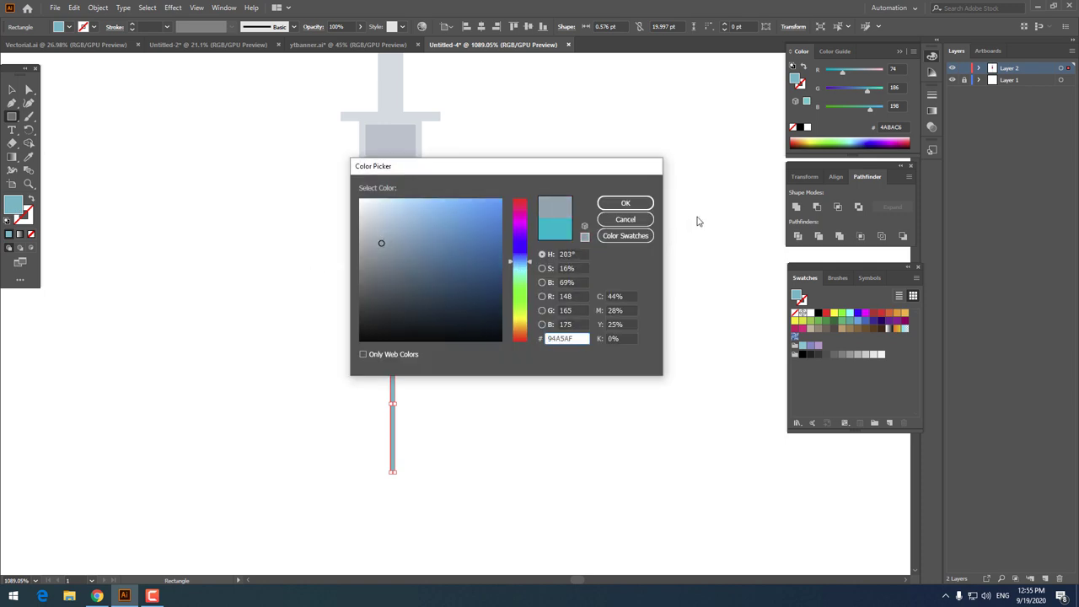
pyautogui.click(626, 203)
# - Move the needle up until it butts against the bottom of the hub
pyautogui.click(11, 90)
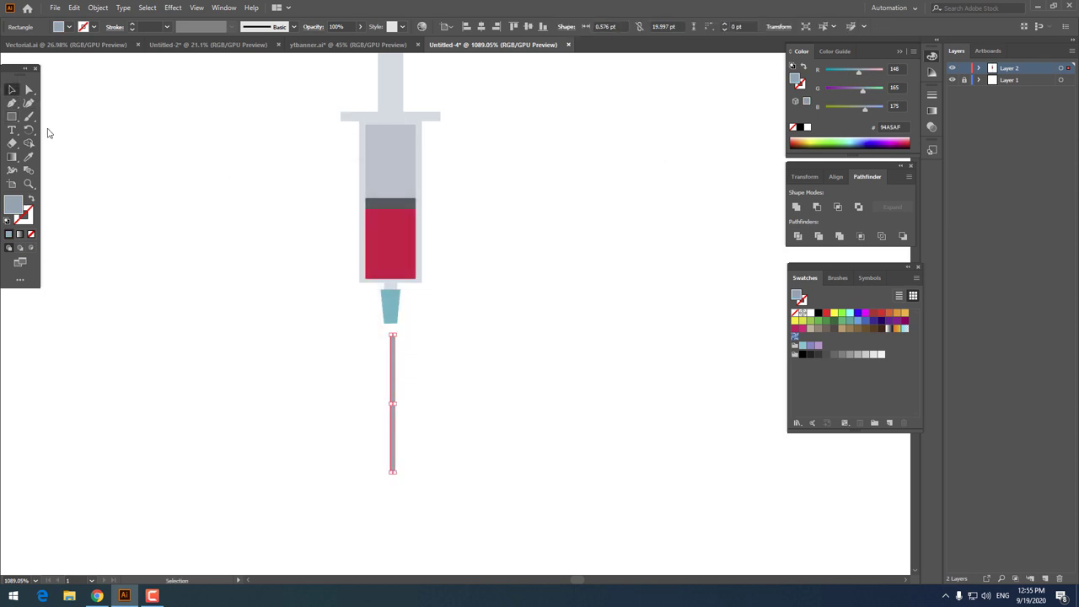
pyautogui.click(427, 418)
pyautogui.press('z')
pyautogui.moveTo(371, 383); pyautogui.dragTo(573, 429)
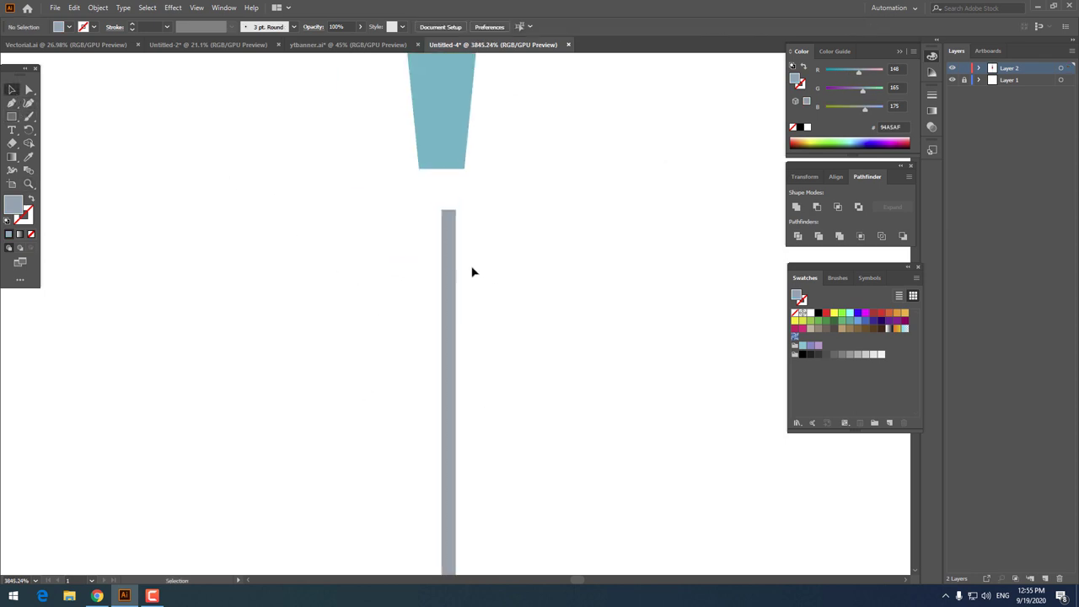
pyautogui.moveTo(450, 255); pyautogui.dragTo(445, 213)
pyautogui.press('z')
pyautogui.moveTo(551, 217); pyautogui.dragTo(460, 362)
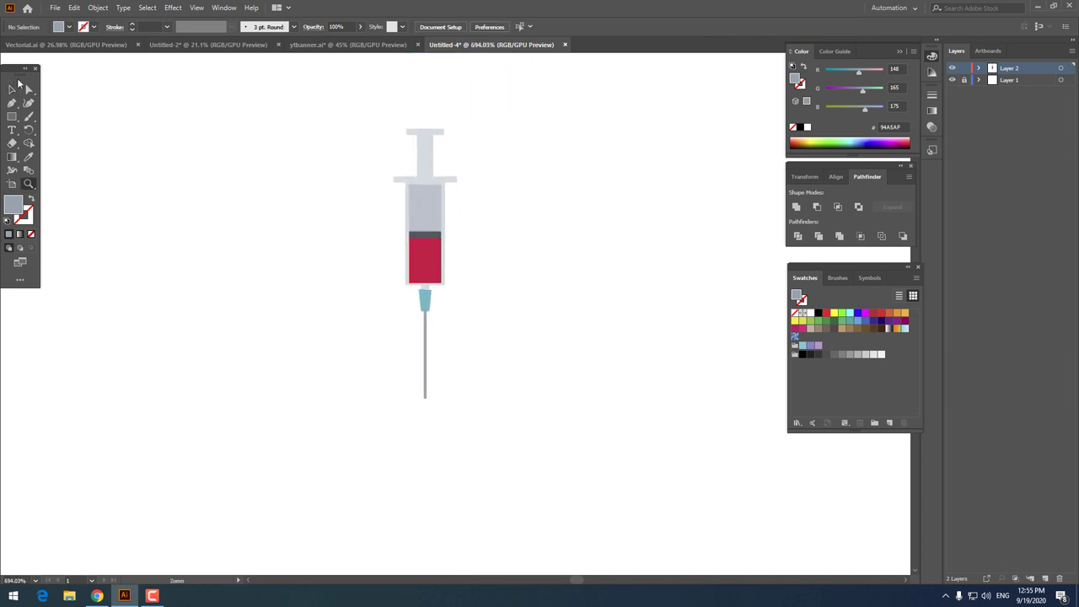
# - Select all syringe parts to check them, then clear the selection and zoom on the hub
pyautogui.hotkey('ctrl', 'a')
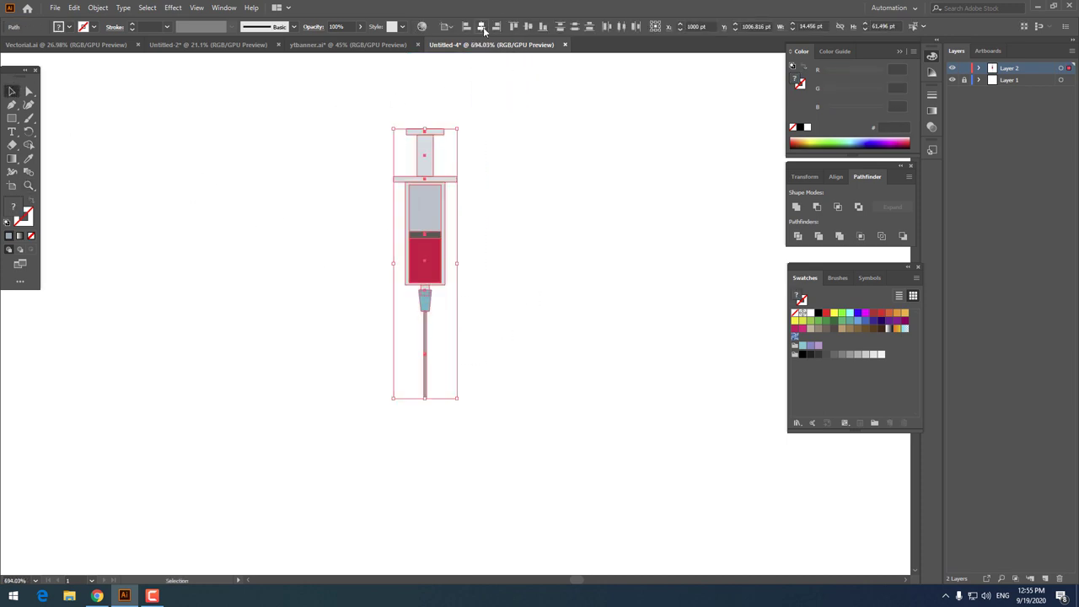
pyautogui.click(451, 356)
pyautogui.press('z')
pyautogui.moveTo(451, 356); pyautogui.dragTo(489, 403)
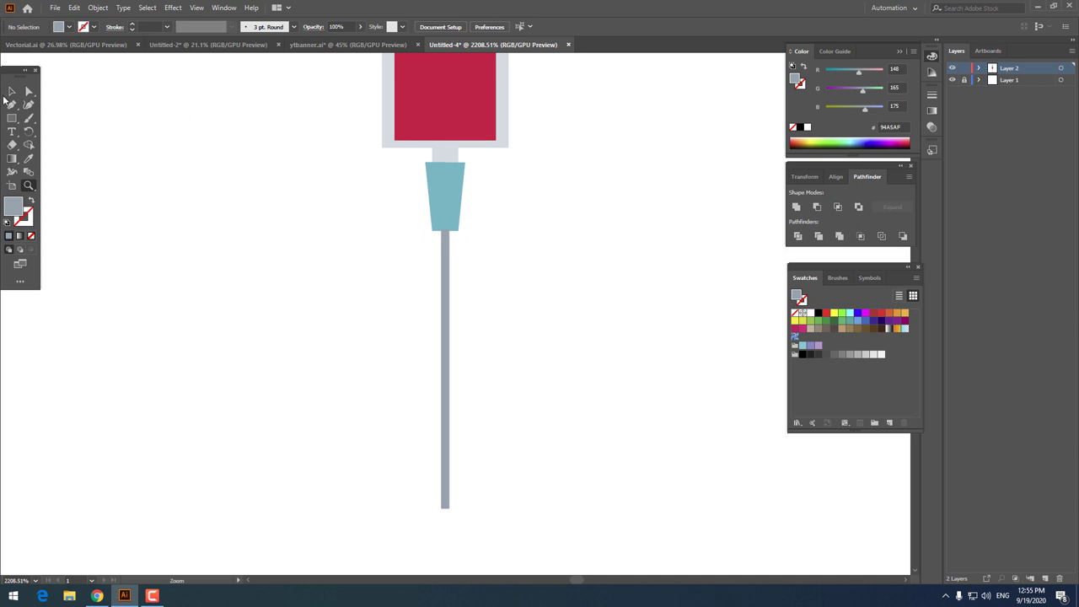
# - Send the needle backward so it sits behind the teal hub
pyautogui.rightClick(447, 279)
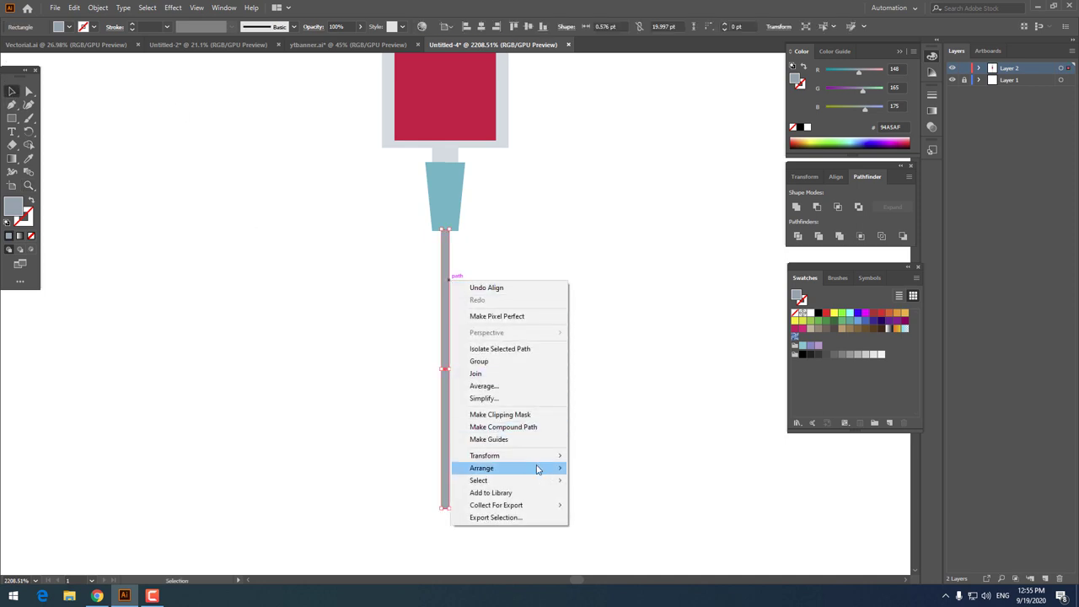
pyautogui.click(641, 499)
pyautogui.press('z')
pyautogui.click(439, 506)
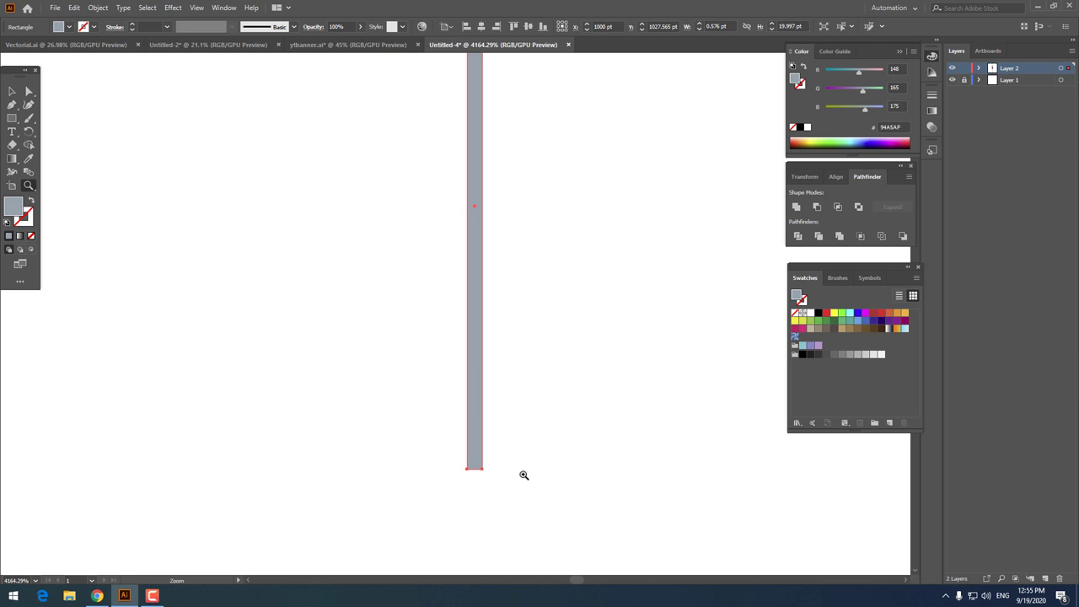
pyautogui.moveTo(494, 441); pyautogui.dragTo(564, 469)
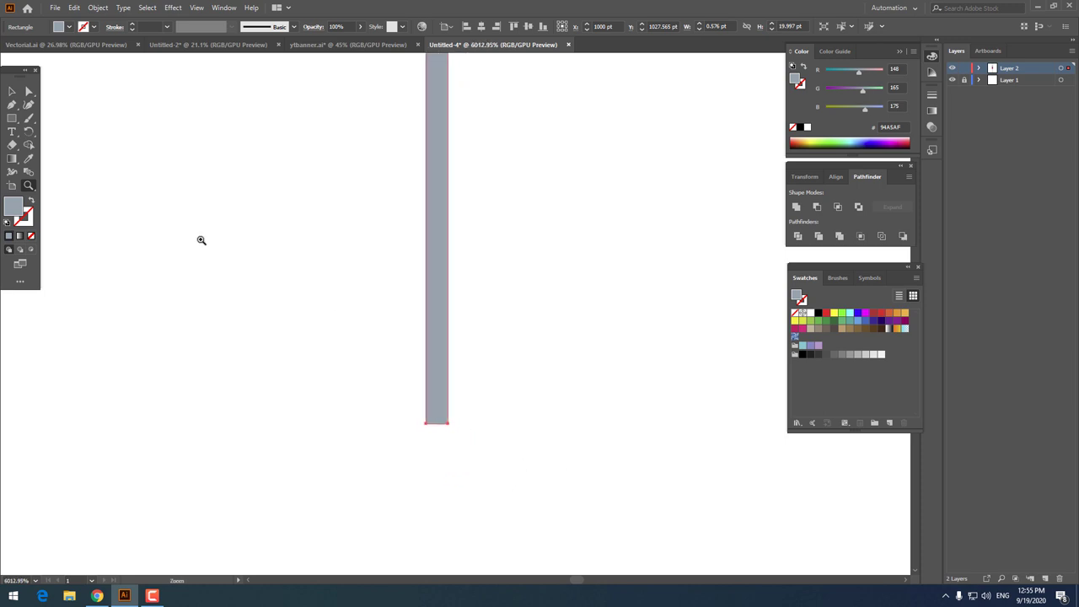
# - Shorten the needle from its bottom end to 0.576 × 13.491 pt and review the syringe
pyautogui.click(12, 91)
pyautogui.moveTo(437, 420); pyautogui.dragTo(436, 172)
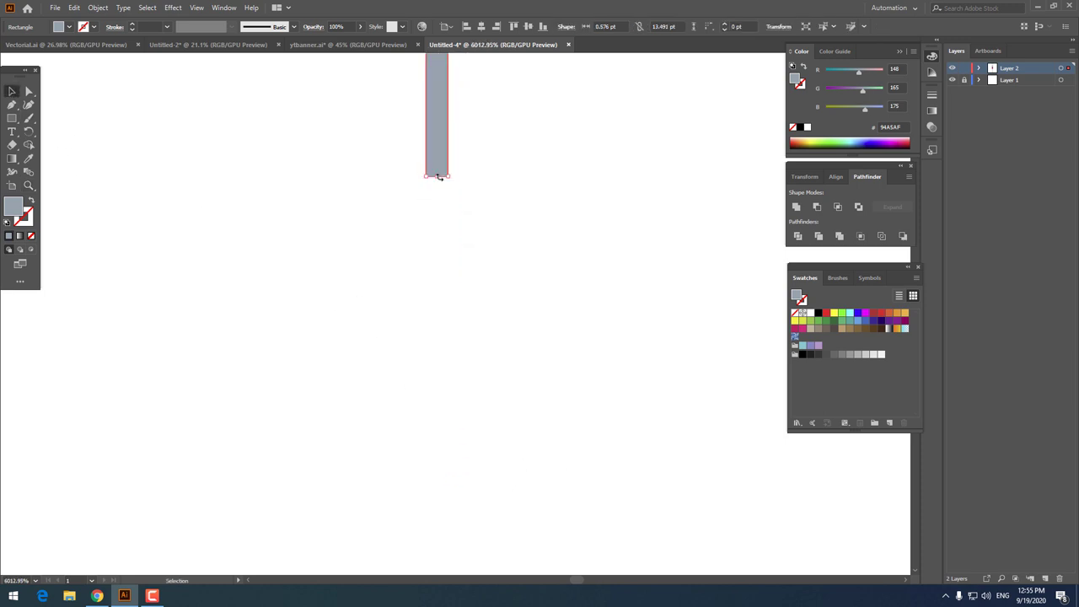
pyautogui.press('z')
pyautogui.scroll(-3, 361, 251)
pyautogui.scroll(-2, 402, 412)
pyautogui.scroll(-2, 369, 451)
pyautogui.scroll(-3, 359, 385)
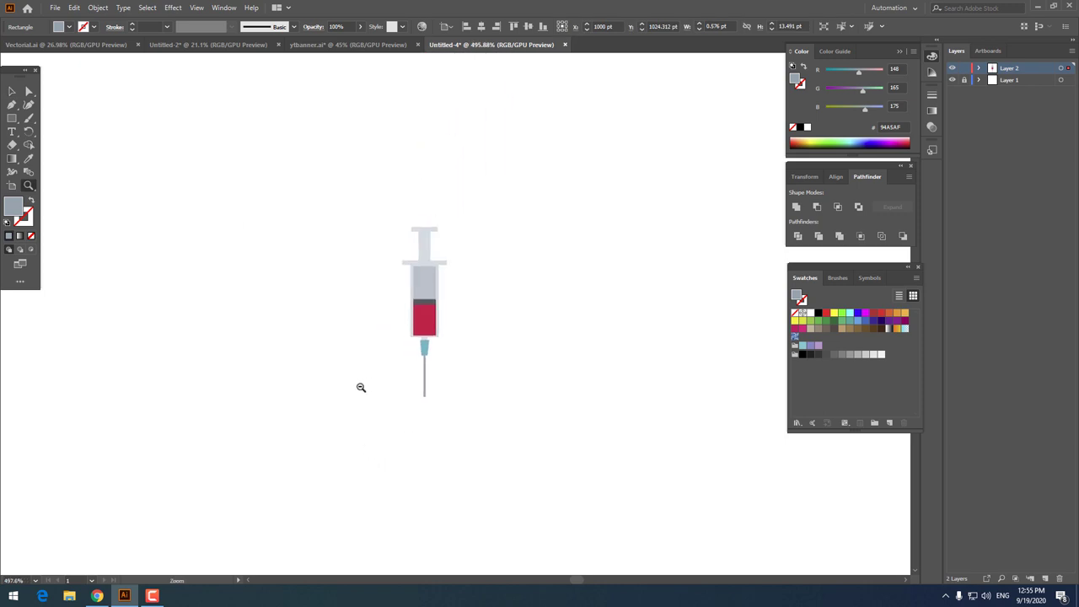
pyautogui.scroll(3, 450, 422)
pyautogui.scroll(1, 475, 439)
pyautogui.scroll(1, 427, 389)
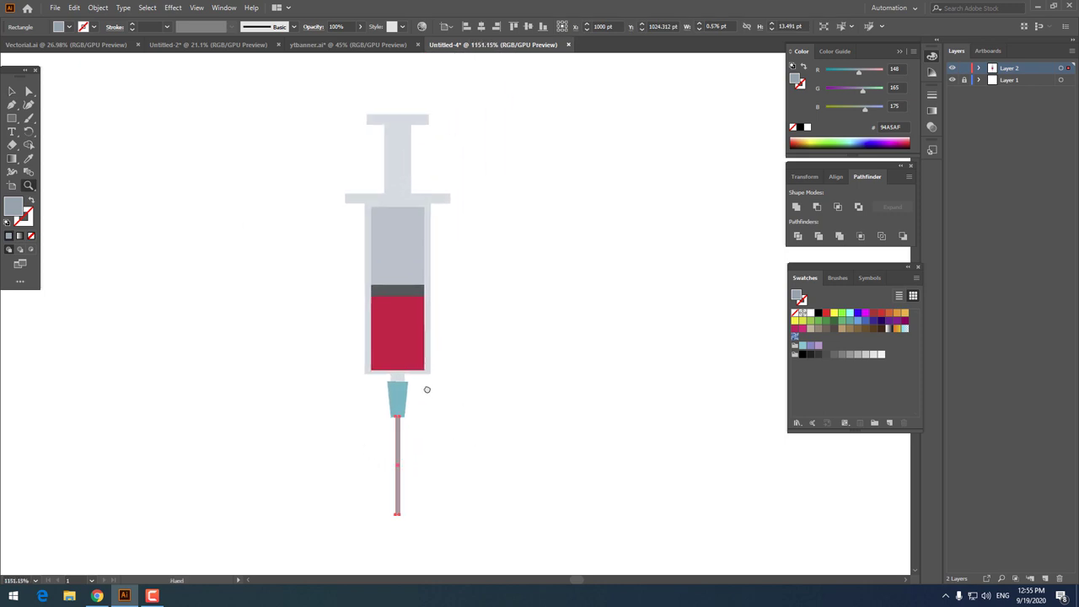
pyautogui.scroll(1, 405, 354)
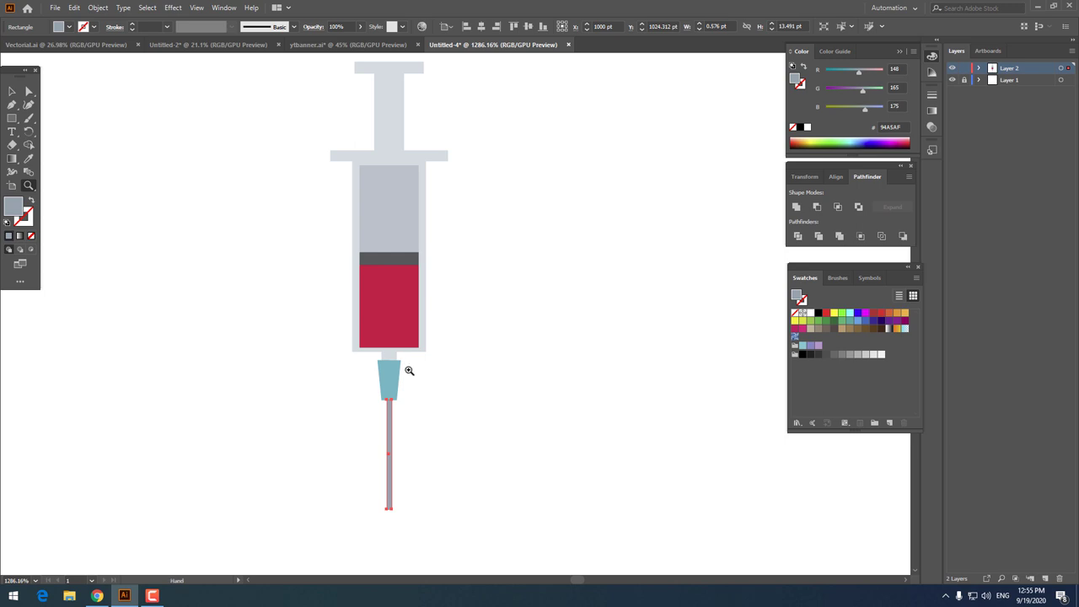
pyautogui.scroll(3, 438, 320)
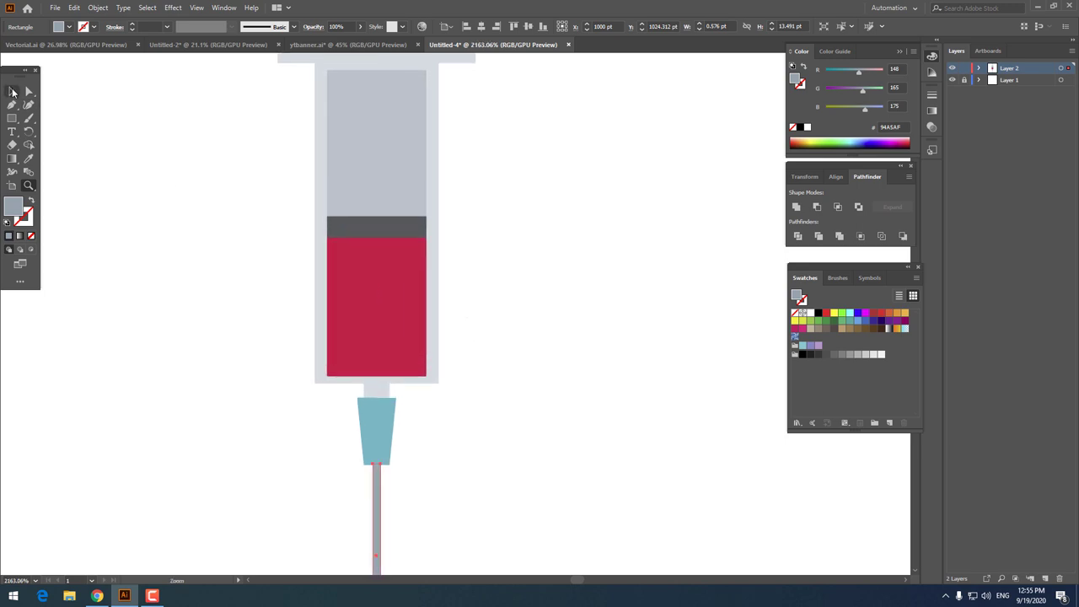
pyautogui.click(12, 91)
# - Stretch the light grey chamber rectangle down to the barrel bottom, behind the red liquid
pyautogui.click(369, 342)
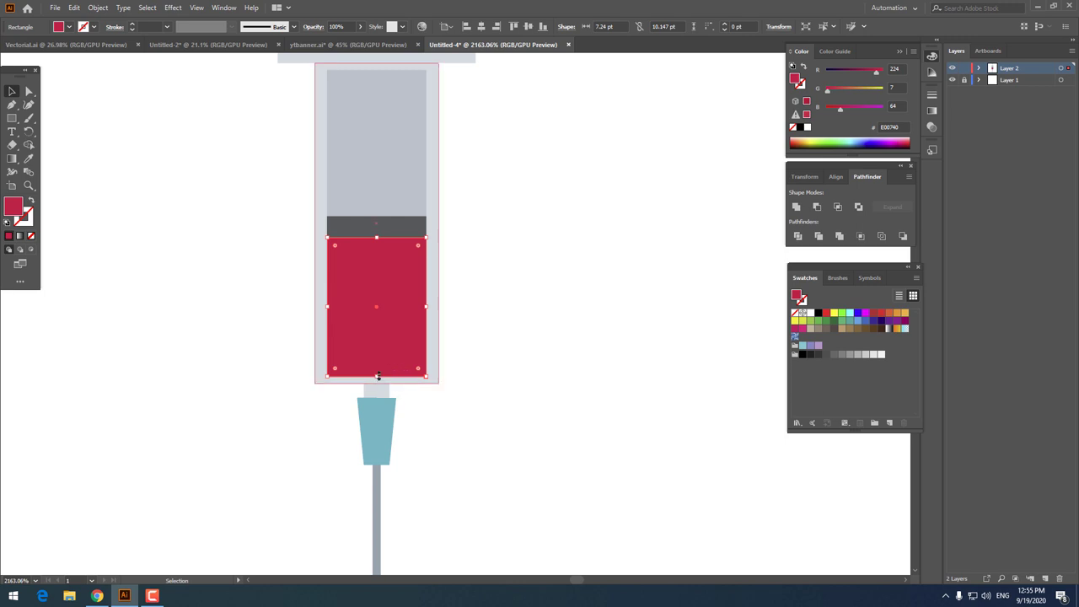
pyautogui.click(377, 376)
pyautogui.moveTo(377, 375); pyautogui.dragTo(377, 375)
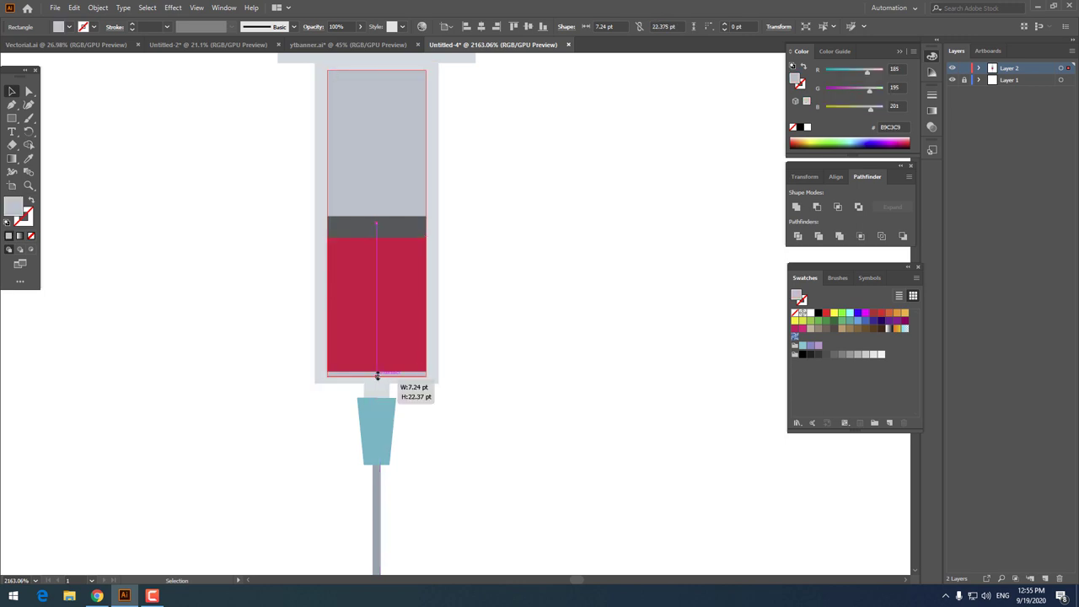
pyautogui.press('z')
pyautogui.moveTo(450, 363); pyautogui.dragTo(255, 366)
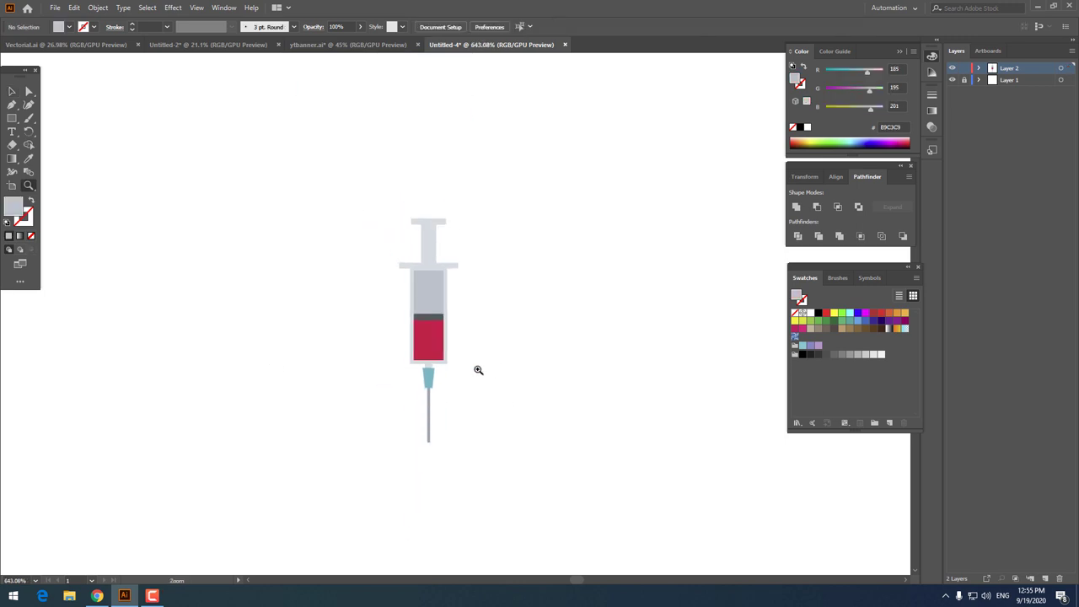
pyautogui.moveTo(478, 370); pyautogui.dragTo(516, 346)
pyautogui.moveTo(416, 193)
pyautogui.mouseDown()
pyautogui.moveTo(549, 238)
pyautogui.moveTo(446, 303)
pyautogui.moveTo(532, 304)
pyautogui.mouseUp()
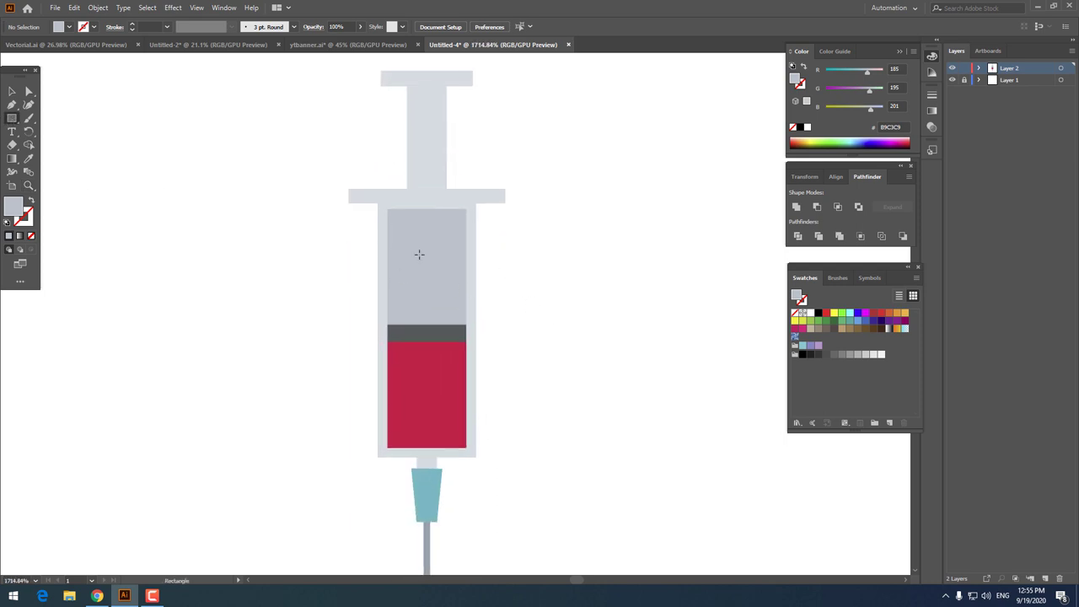
# - Draw a 3.13 × 22.026 pt darker blue-grey strip over the chamber's right side, selecting it with the chamber
pyautogui.moveTo(465, 209)
pyautogui.mouseDown()
pyautogui.moveTo(413, 448)
pyautogui.moveTo(433, 448)
pyautogui.mouseUp()
pyautogui.doubleClick(17, 212)
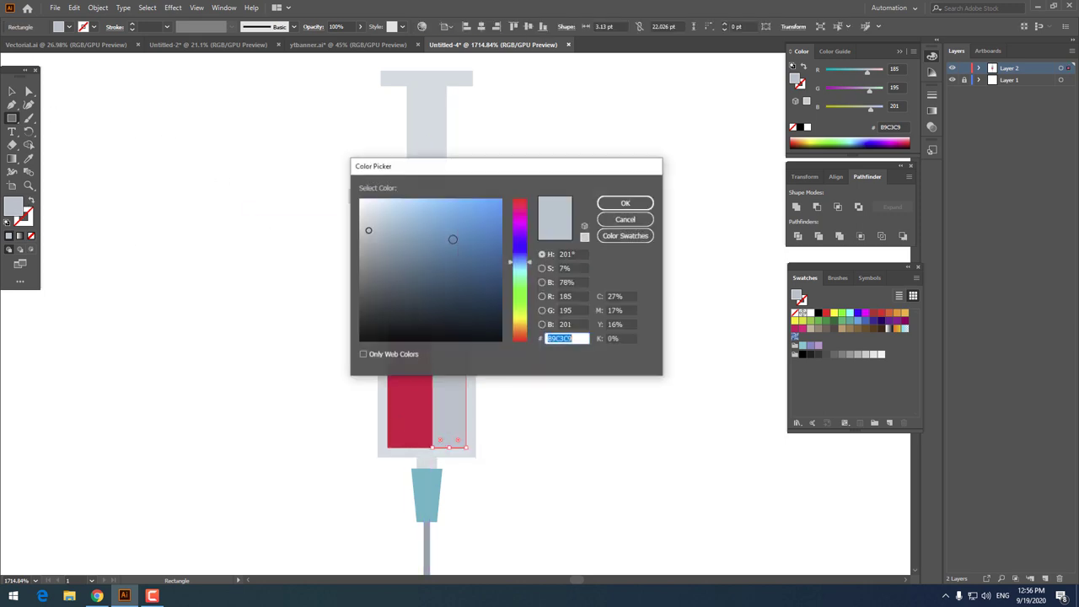
pyautogui.moveTo(371, 238); pyautogui.dragTo(376, 244)
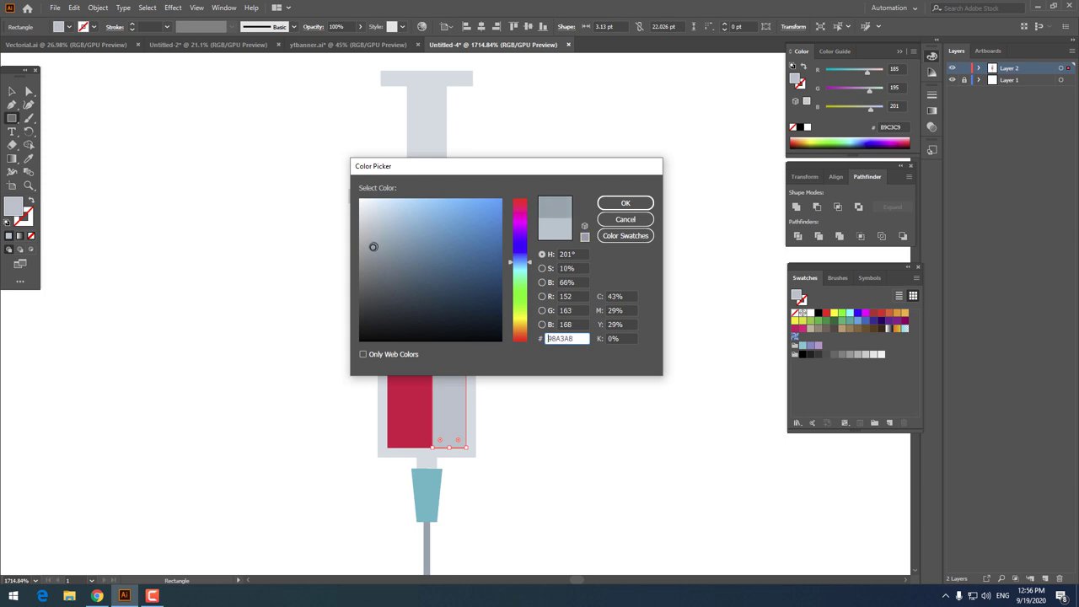
pyautogui.click(625, 203)
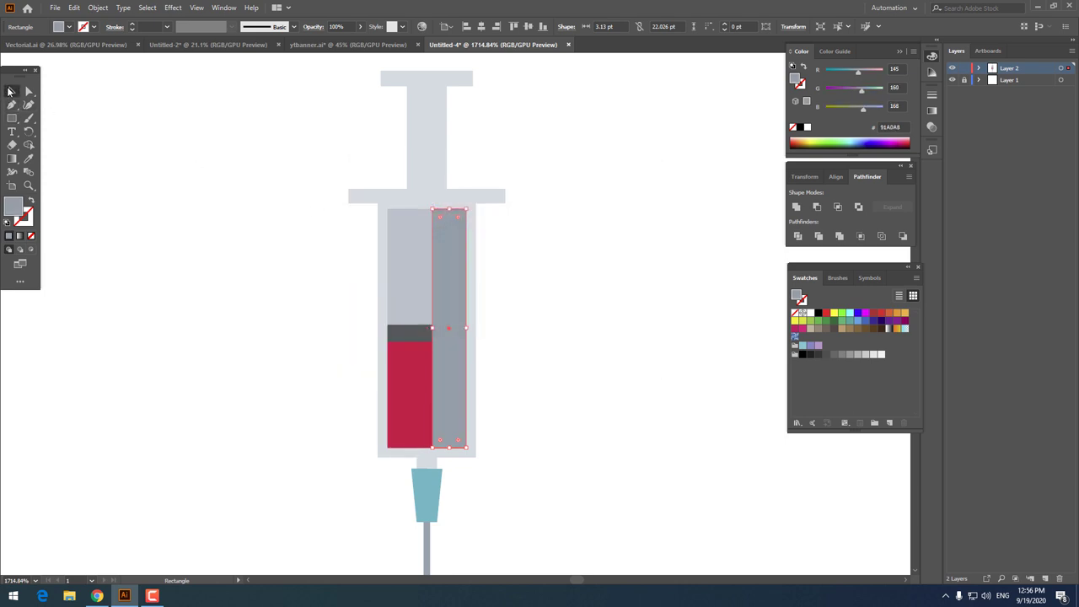
pyautogui.click(10, 91)
pyautogui.keyDown('shift'); pyautogui.click(409, 333); pyautogui.keyUp('shift')
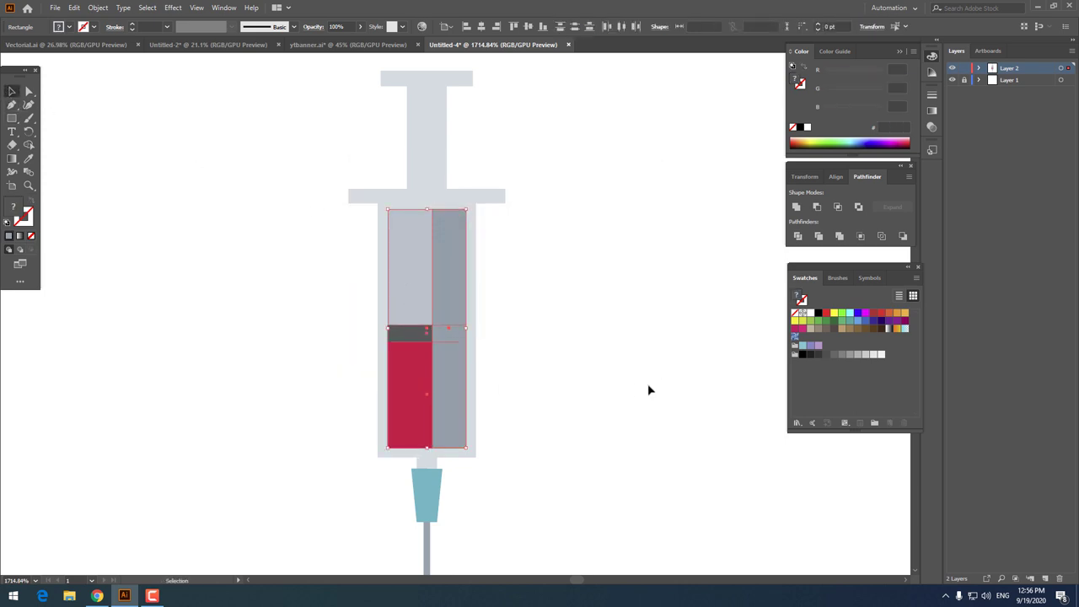
# - Ungroup the divided chamber pieces and fill the small piece beside the dark band with #3E4344
pyautogui.rightClick(427, 325)
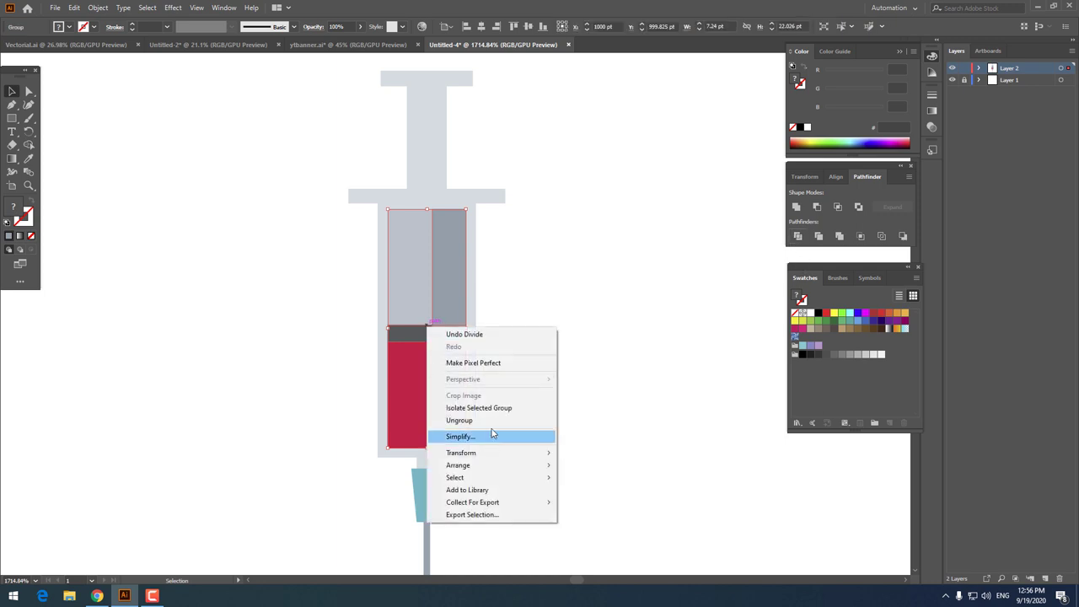
pyautogui.click(494, 424)
pyautogui.click(608, 390)
pyautogui.click(459, 337)
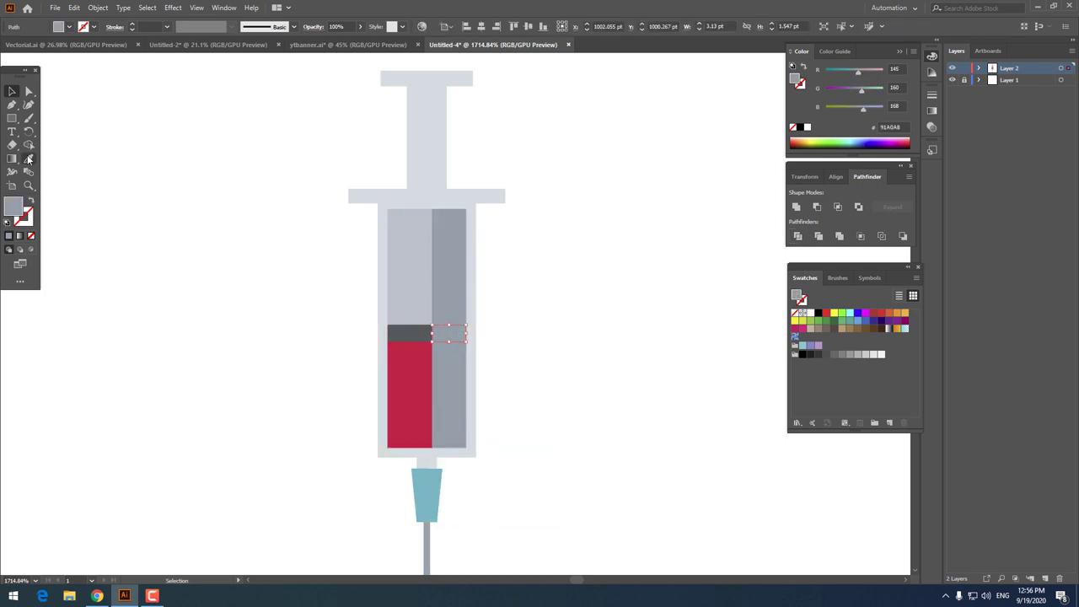
pyautogui.click(405, 329)
pyautogui.doubleClick(17, 209)
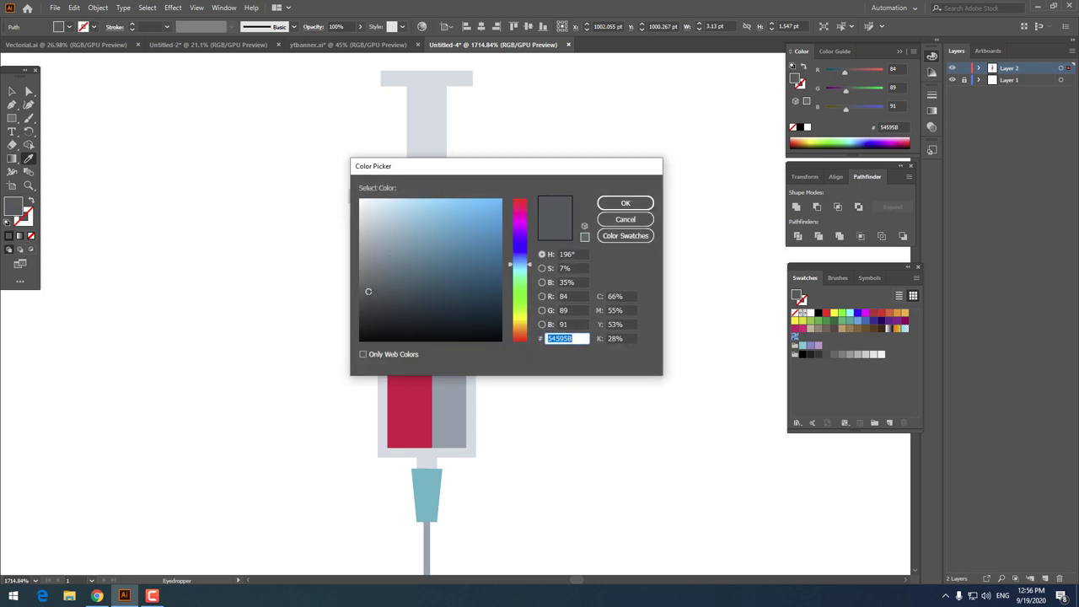
pyautogui.write('3E4344')
pyautogui.press('Return')
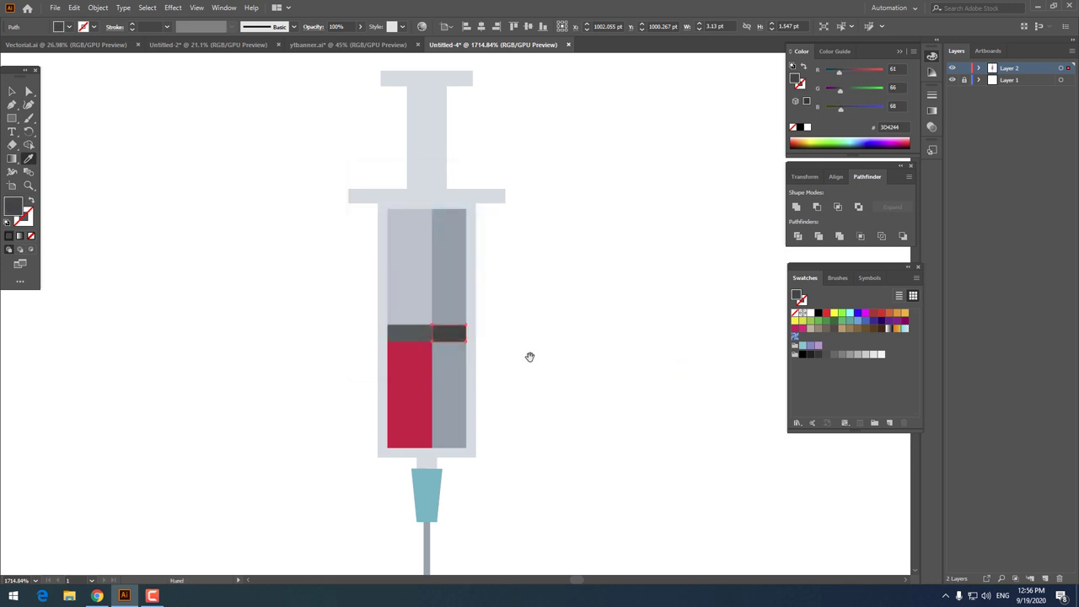
pyautogui.scroll(-2, 124, 85)
# - Give the liquid's right half a darker crimson fill (#BF023D), sampled from the liquid then darkened
pyautogui.click(19, 90)
pyautogui.click(411, 317)
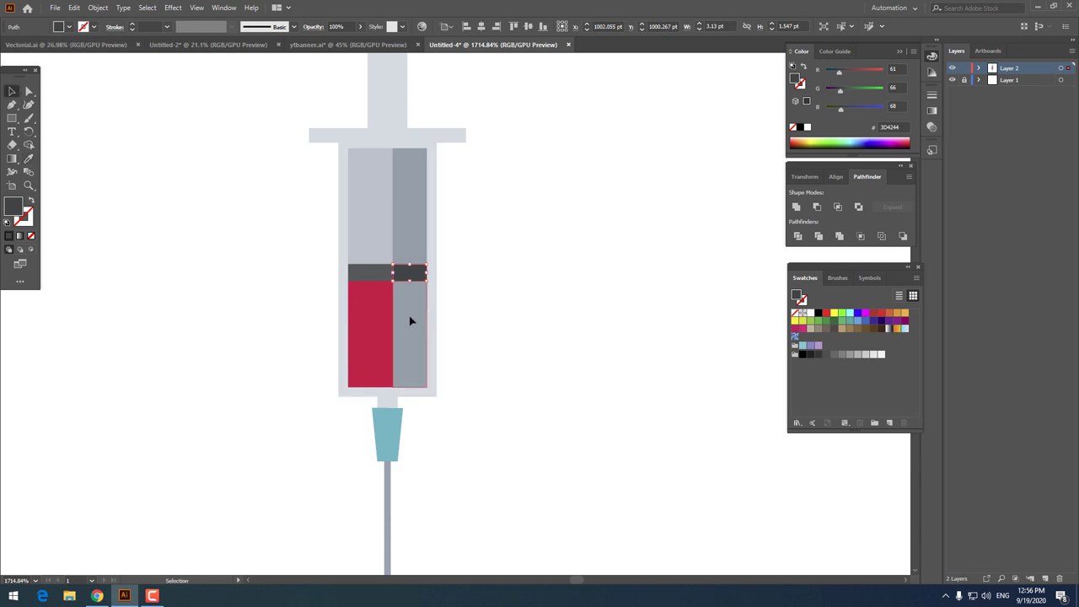
pyautogui.click(357, 318)
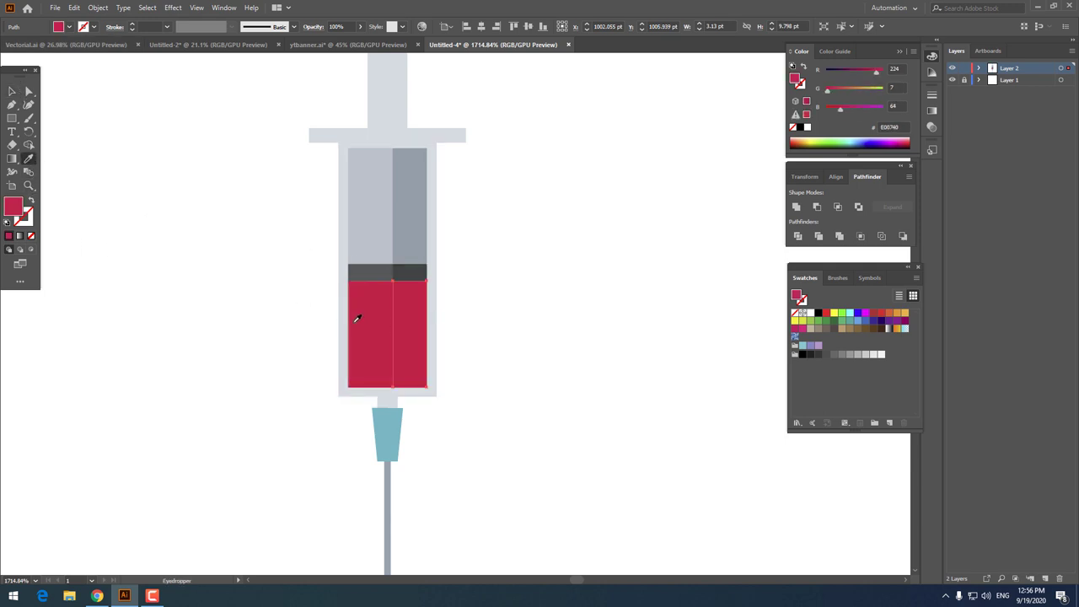
pyautogui.doubleClick(15, 206)
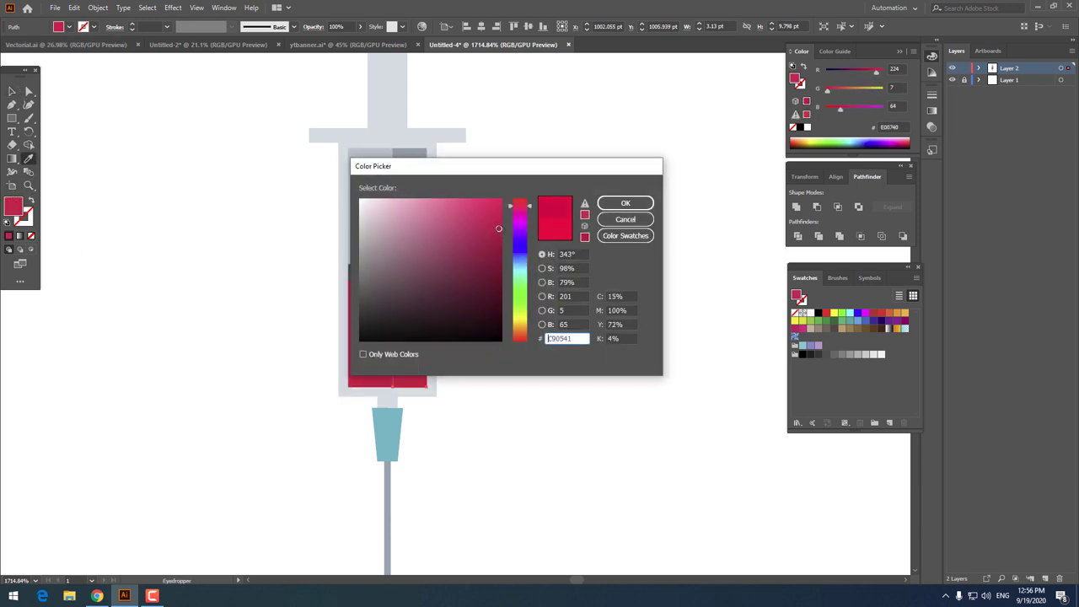
pyautogui.click(500, 234)
pyautogui.click(626, 203)
pyautogui.press('z')
pyautogui.moveTo(279, 224); pyautogui.dragTo(203, 236)
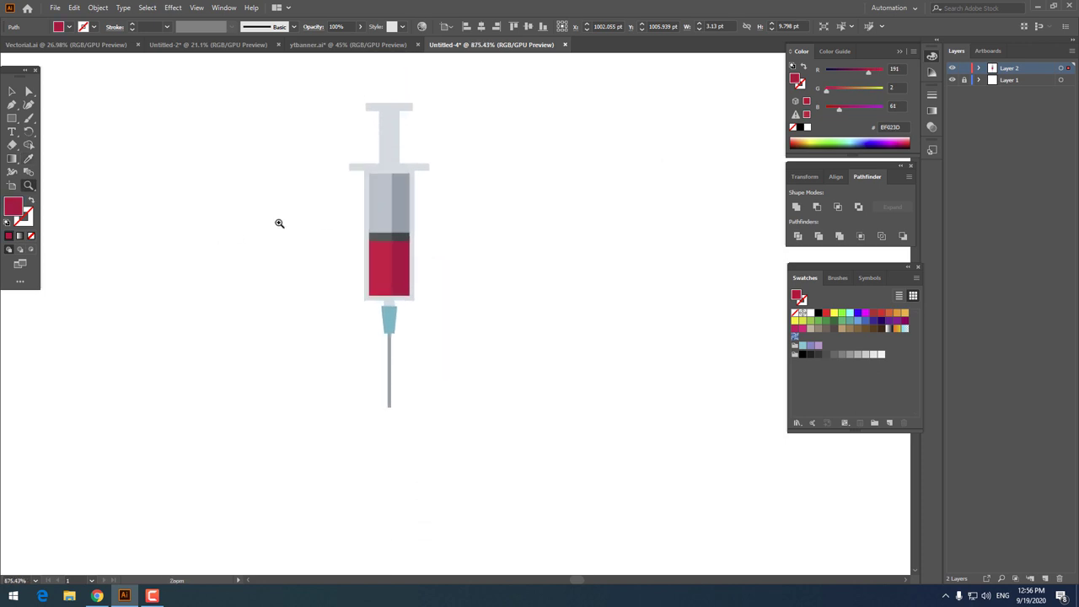
pyautogui.click(477, 205)
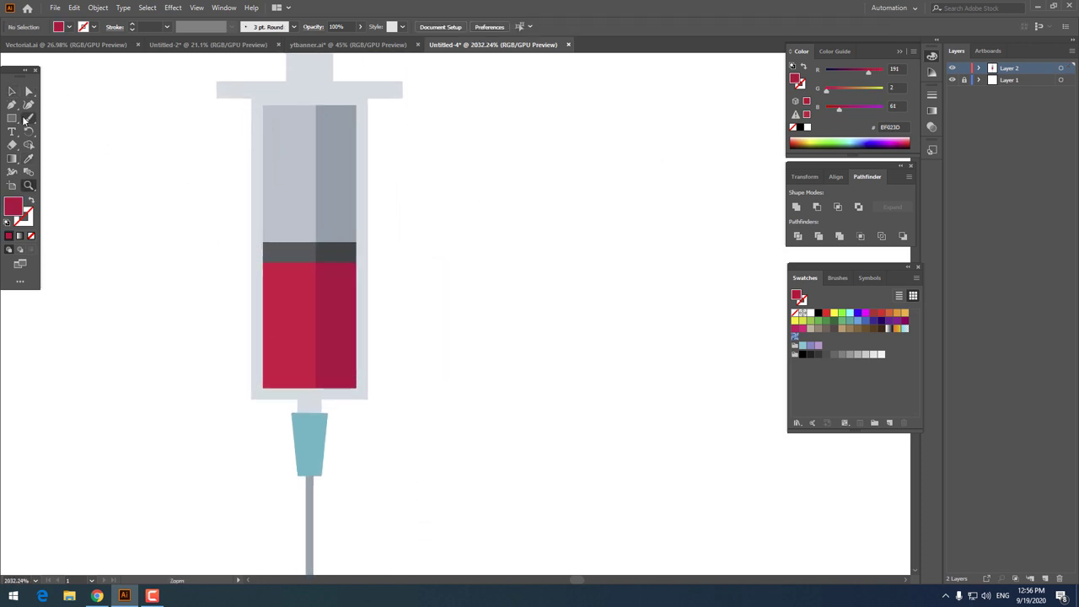
# - Draw a narrow strip down the barrel's left side, divide it with the surrounding shapes and ungroup
pyautogui.moveTo(271, 104); pyautogui.dragTo(298, 388)
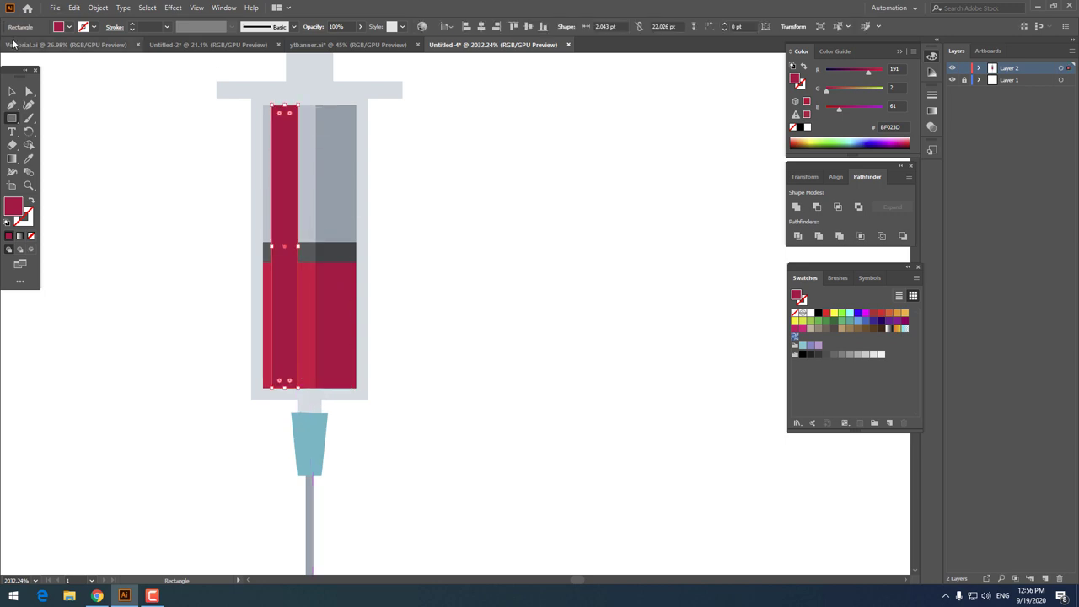
pyautogui.click(12, 91)
pyautogui.keyDown('shift'); pyautogui.click(306, 257); pyautogui.keyUp('shift')
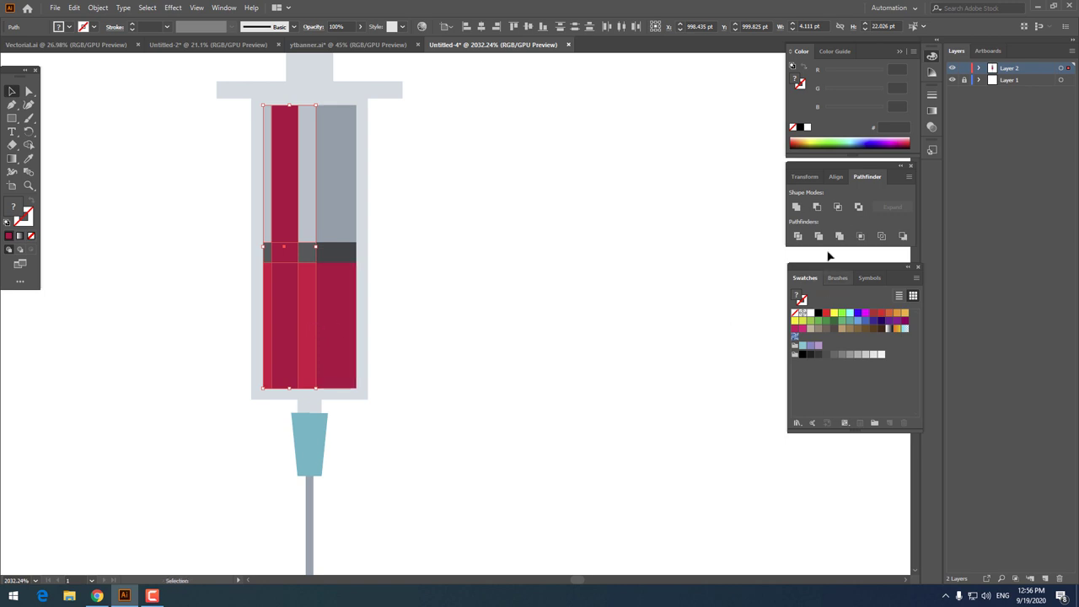
pyautogui.rightClick(322, 245)
pyautogui.click(399, 334)
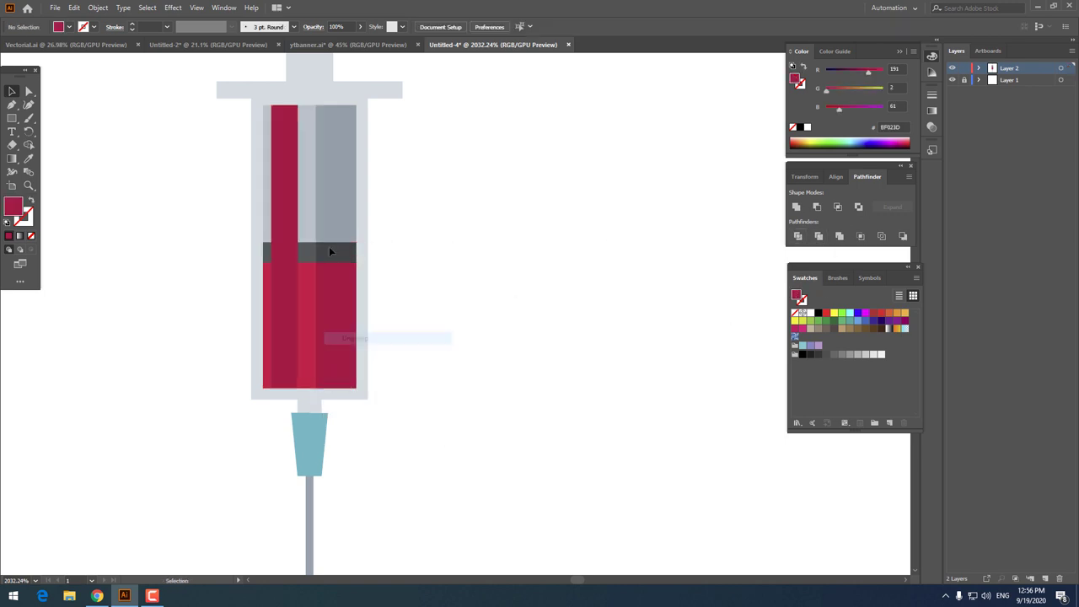
# - Fill the strip's lower piece over the liquid with light pink #F93571
pyautogui.click(275, 292)
pyautogui.press('i')
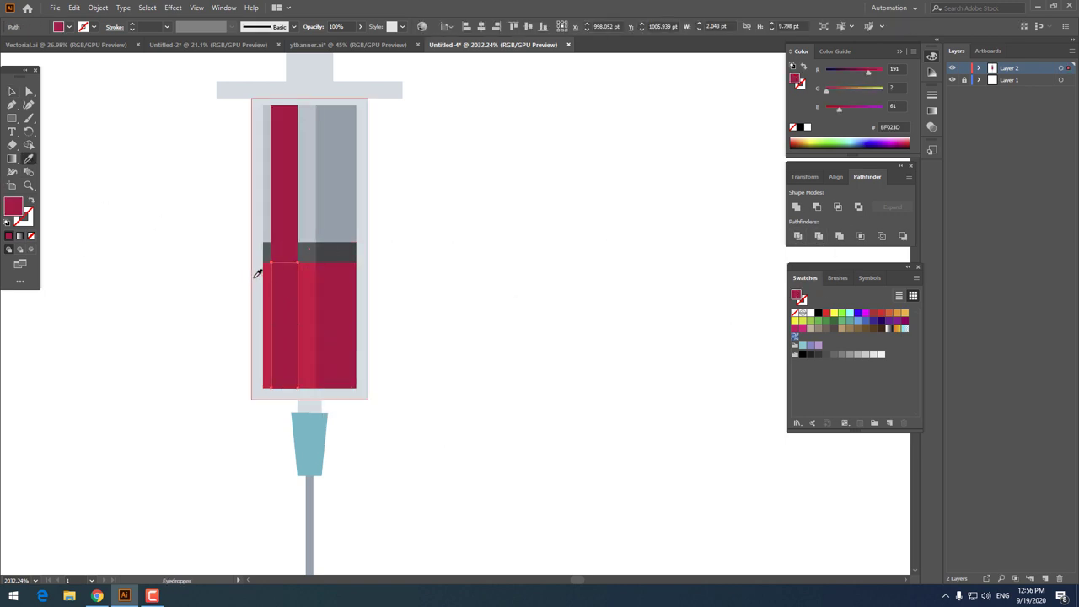
pyautogui.click(315, 290)
pyautogui.doubleClick(11, 205)
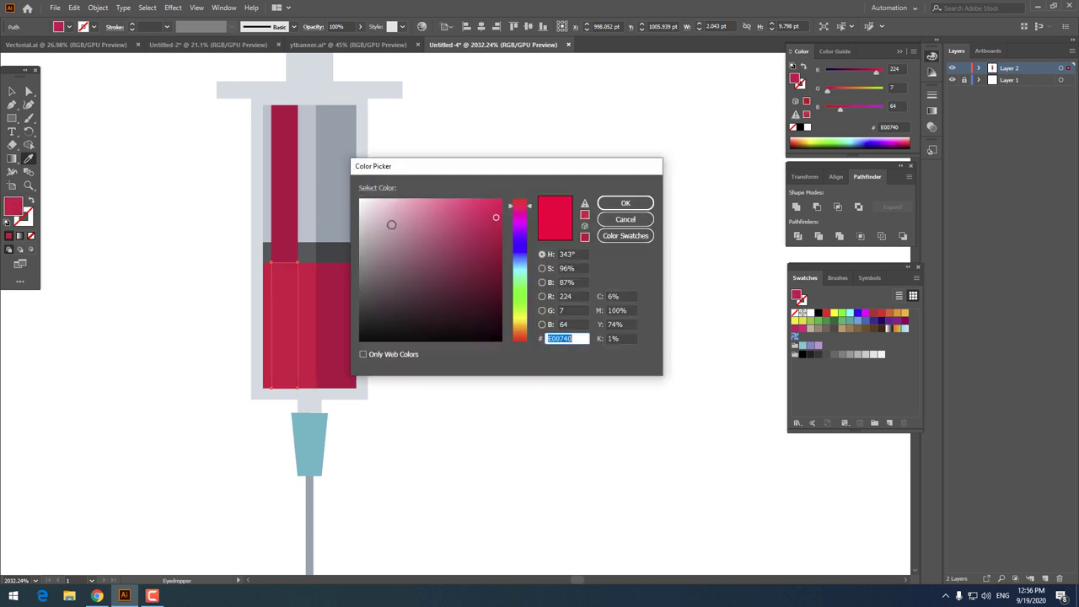
pyautogui.write('F93571')
pyautogui.press('Return')
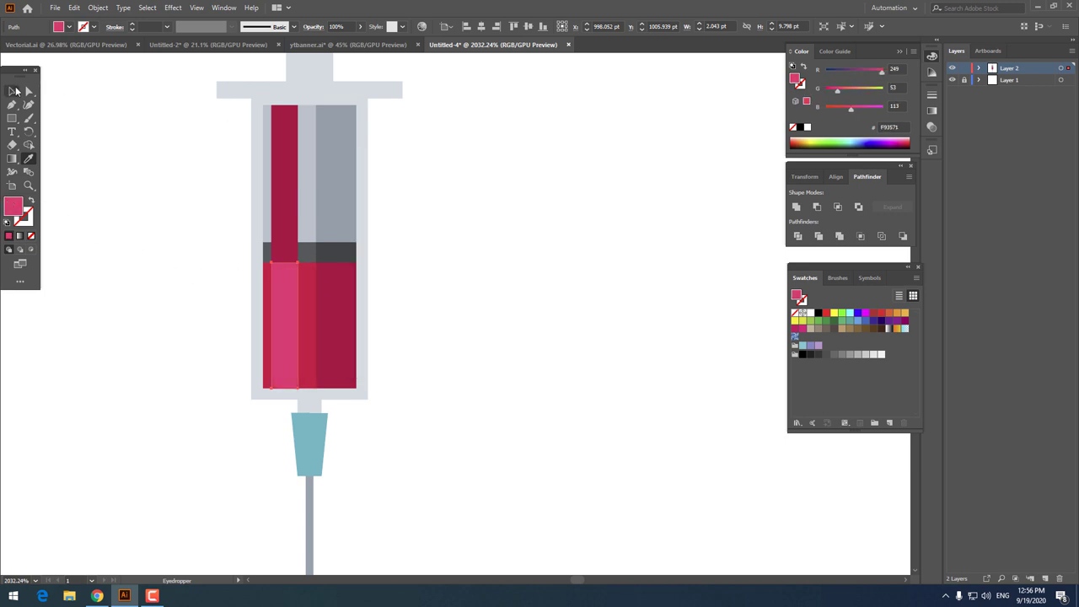
pyautogui.click(275, 183)
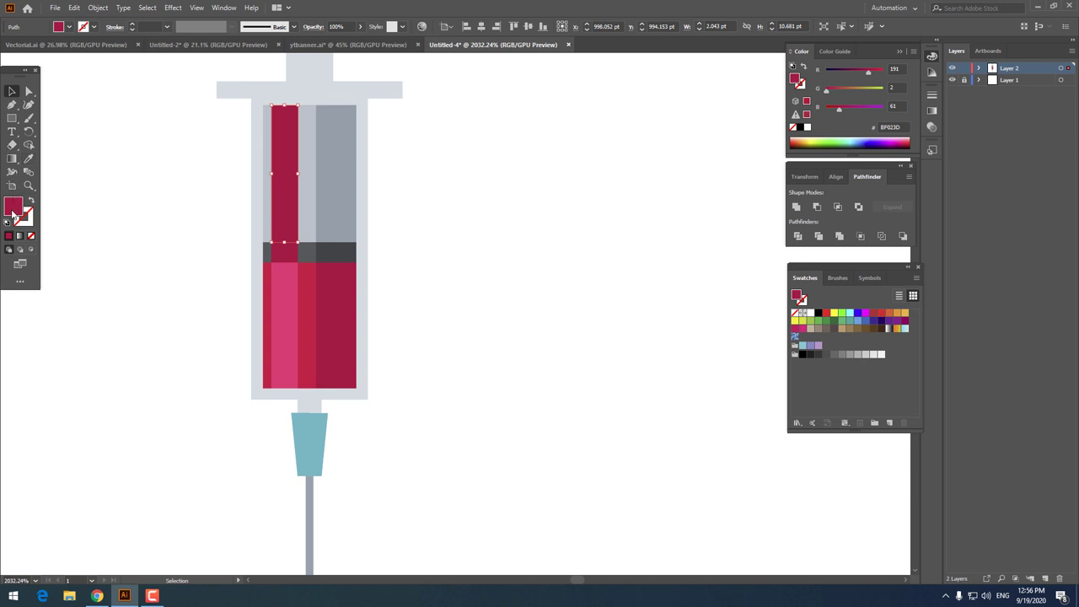
# - Turn the upper strip above the liquid into a pale gray E6E6E6 barrel highlight
pyautogui.doubleClick(12, 211)
pyautogui.write('BA0647')
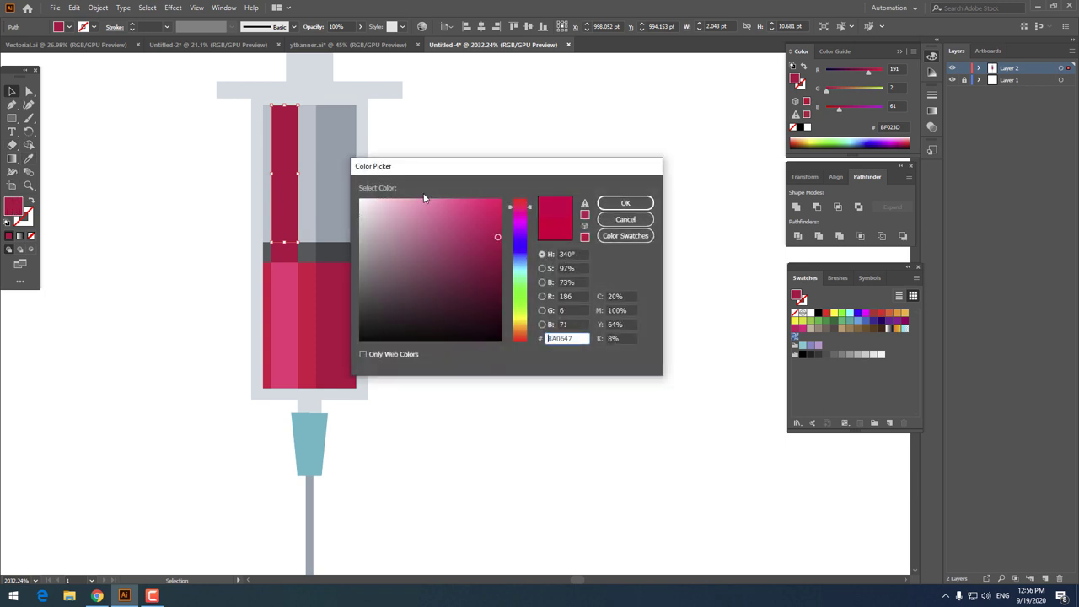
pyautogui.click(625, 203)
pyautogui.click(866, 355)
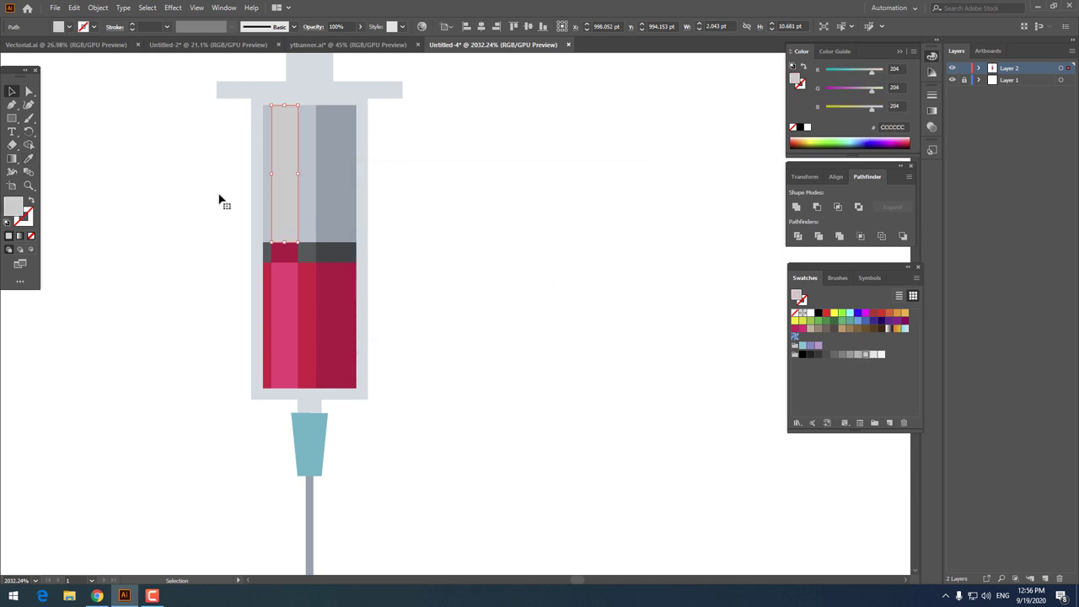
pyautogui.click(875, 354)
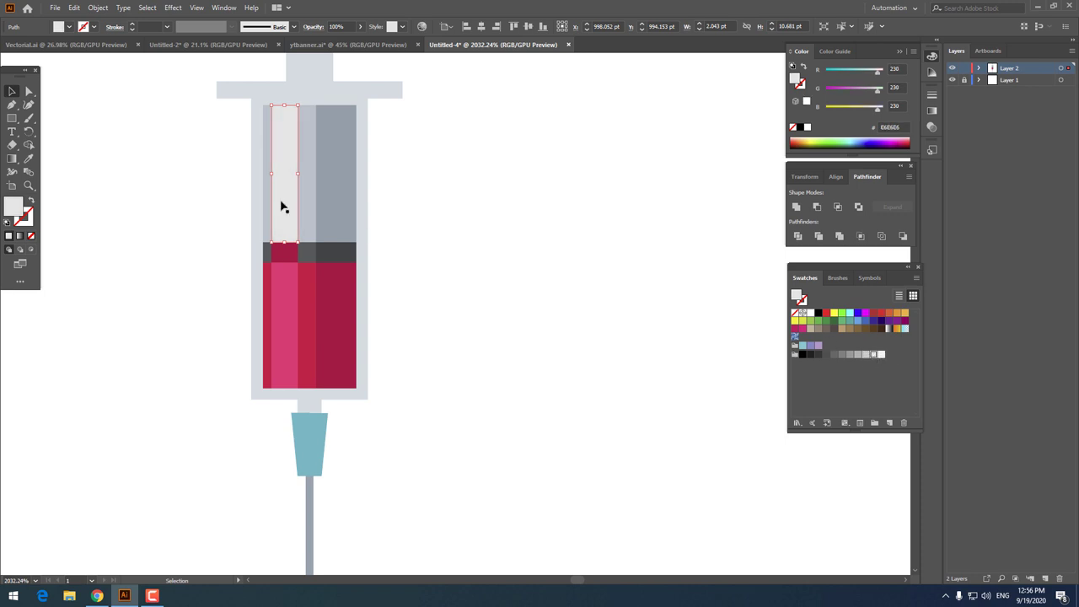
# - Sample the dark band's gray onto the small piece and set its fill to 757A7C
pyautogui.click(260, 248)
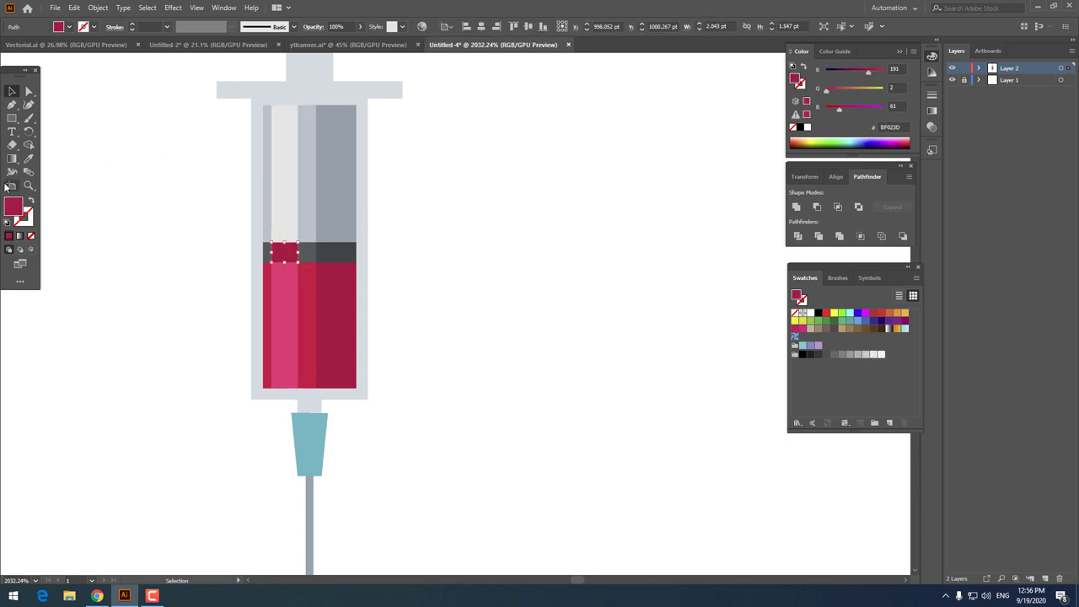
pyautogui.press('i')
pyautogui.click(308, 248)
pyautogui.doubleClick(13, 210)
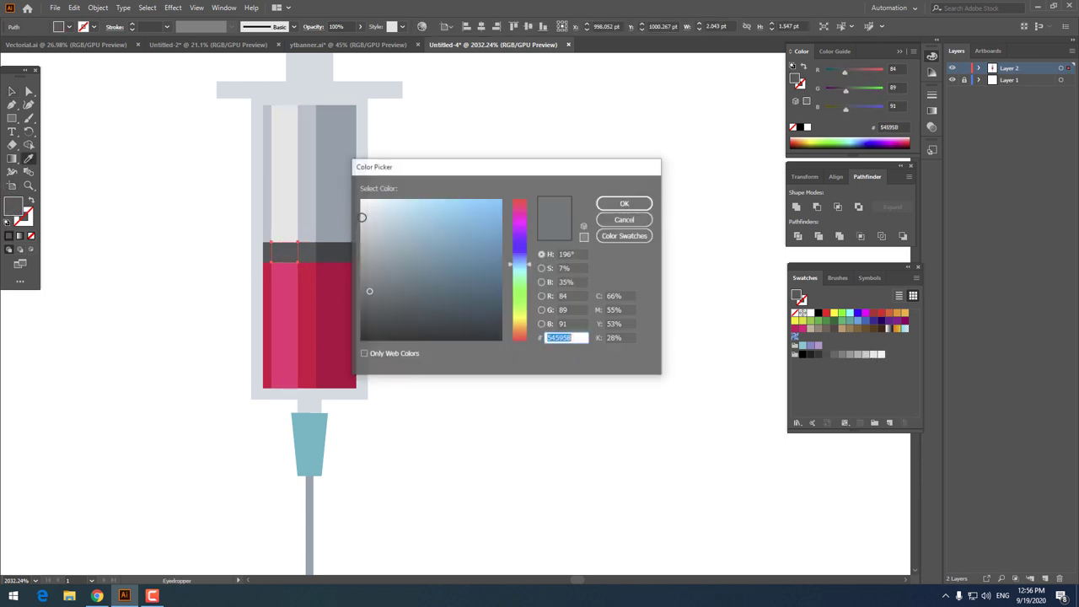
pyautogui.write('757A7C')
pyautogui.click(605, 209)
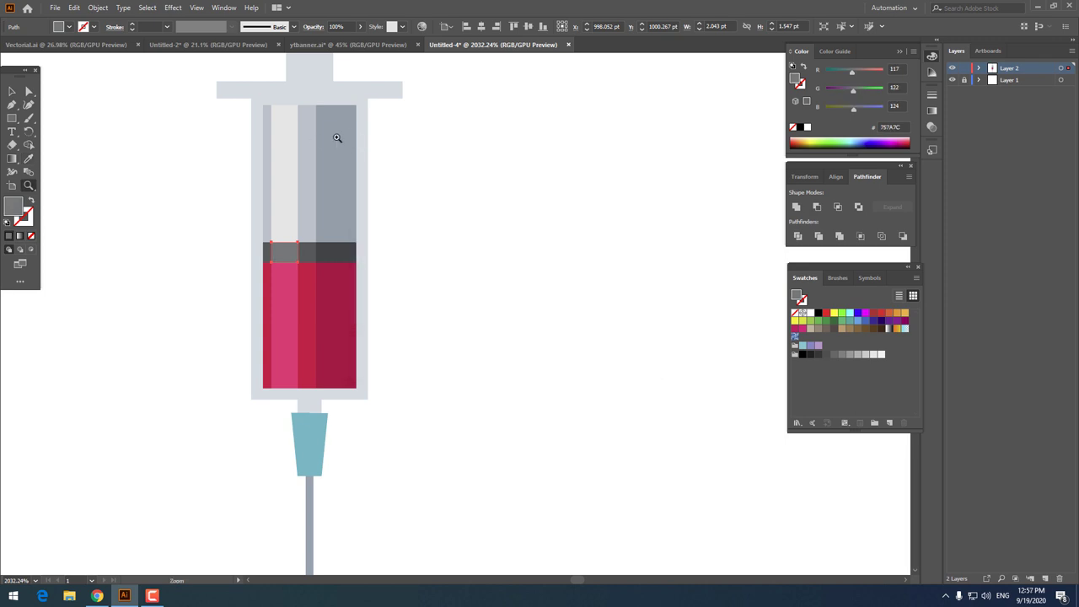
pyautogui.press('z')
pyautogui.moveTo(337, 138); pyautogui.dragTo(149, 183)
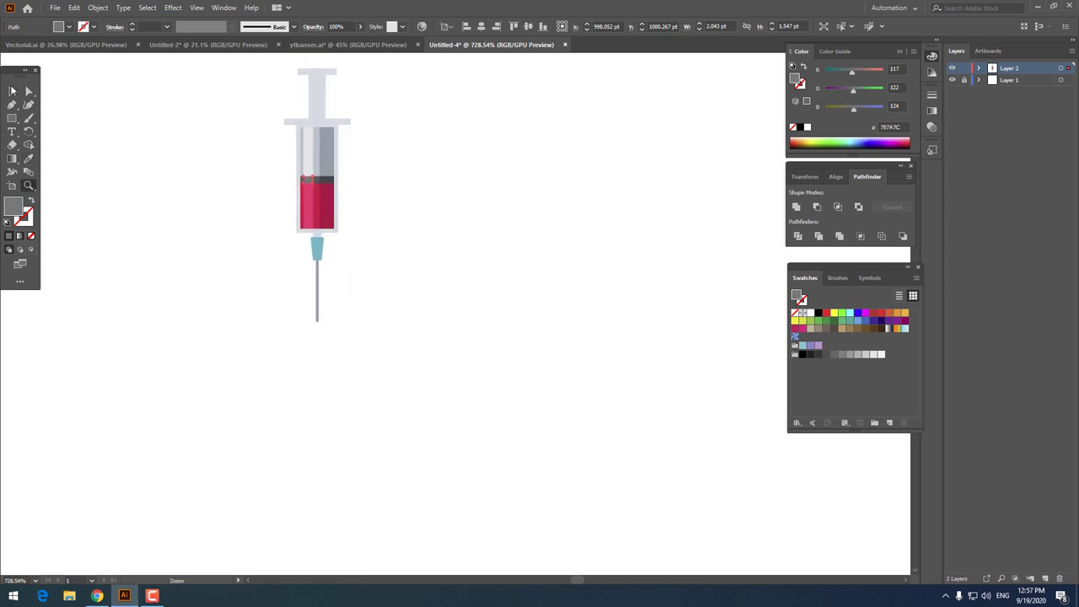
# - Draw a thin rectangle over the plunger rod's right side and fill it CCCCCC
pyautogui.click(12, 90)
pyautogui.click(354, 205)
pyautogui.scroll(3, 321, 194)
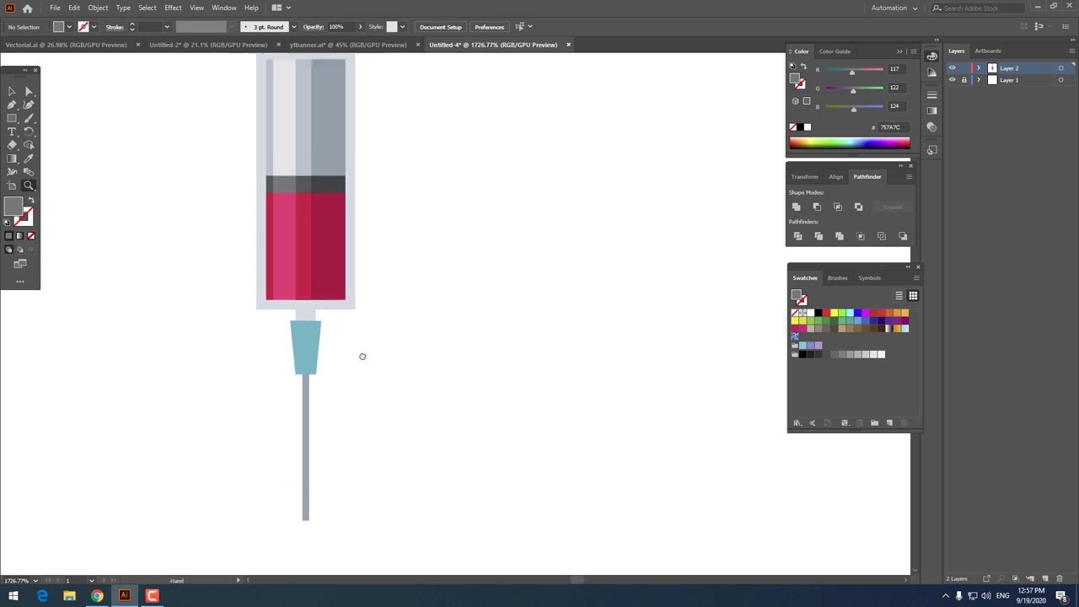
pyautogui.scroll(5, 362, 356)
pyautogui.scroll(1, 470, 296)
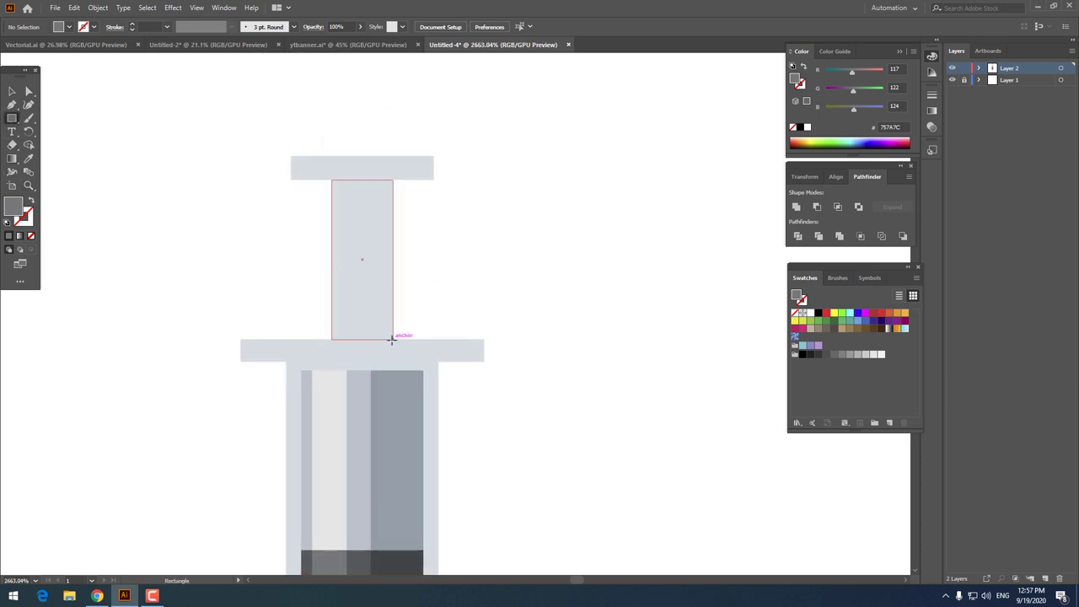
pyautogui.moveTo(391, 340); pyautogui.dragTo(366, 180)
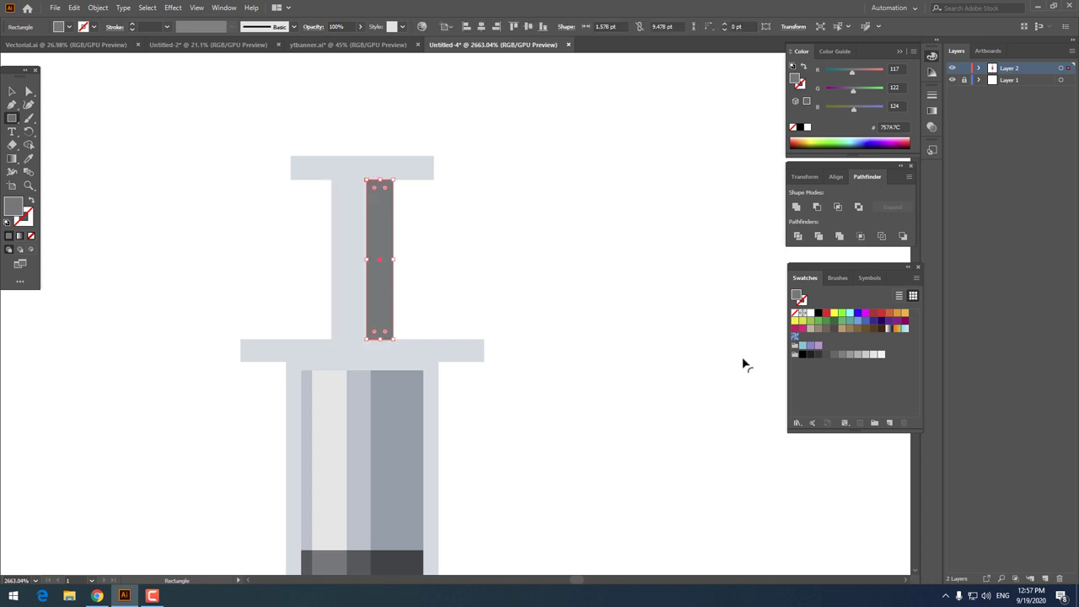
pyautogui.click(869, 355)
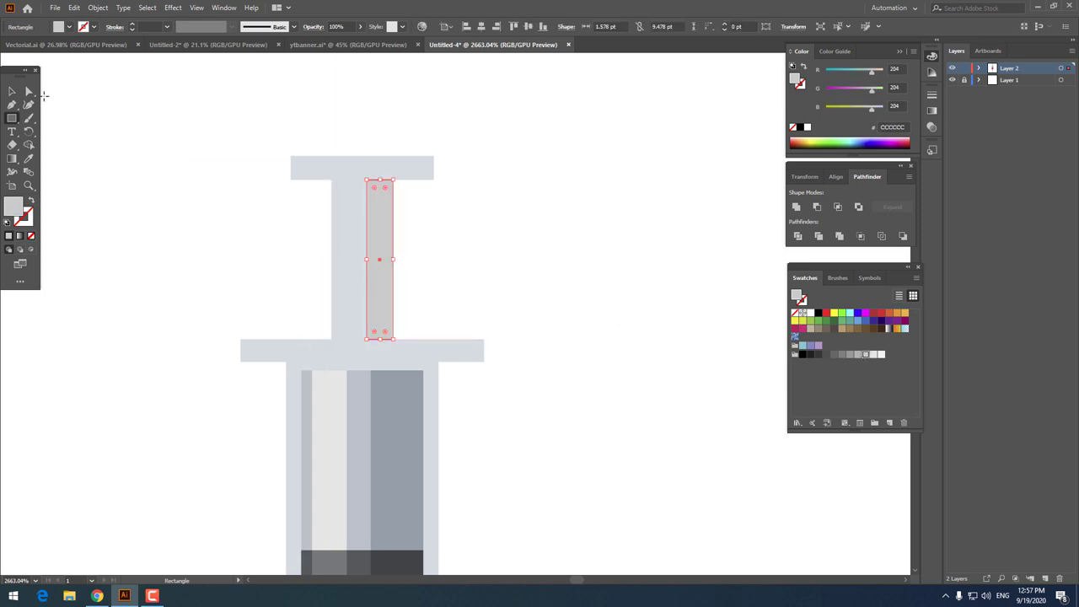
# - Zoom in to inspect the new rod strip, then reframe the view on the syringe
pyautogui.click(12, 91)
pyautogui.click(169, 179)
pyautogui.press('z')
pyautogui.moveTo(169, 279); pyautogui.dragTo(470, 277)
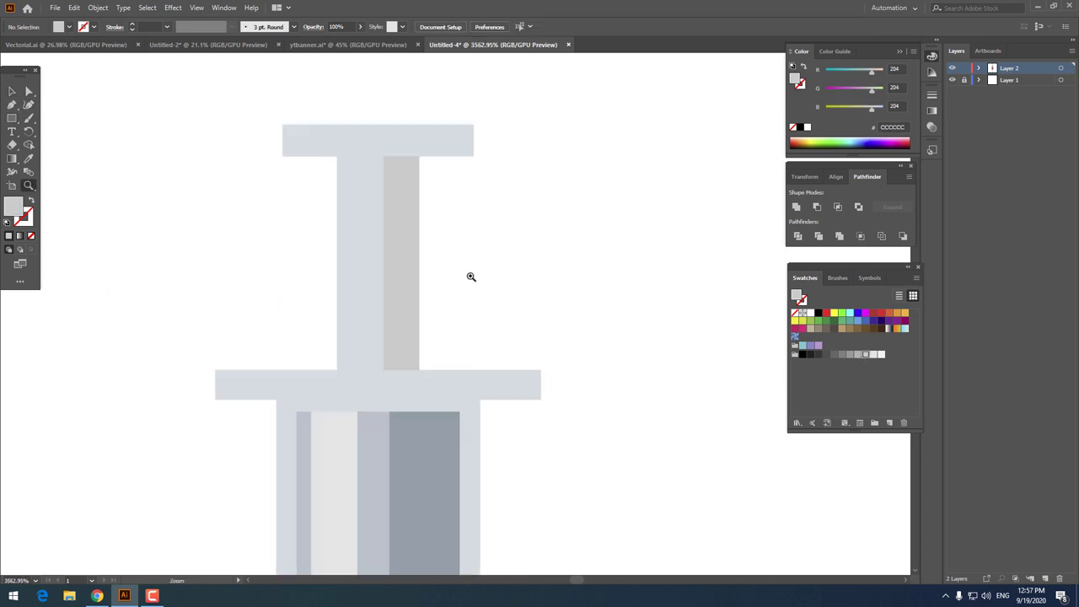
pyautogui.click(12, 91)
pyautogui.click(375, 272)
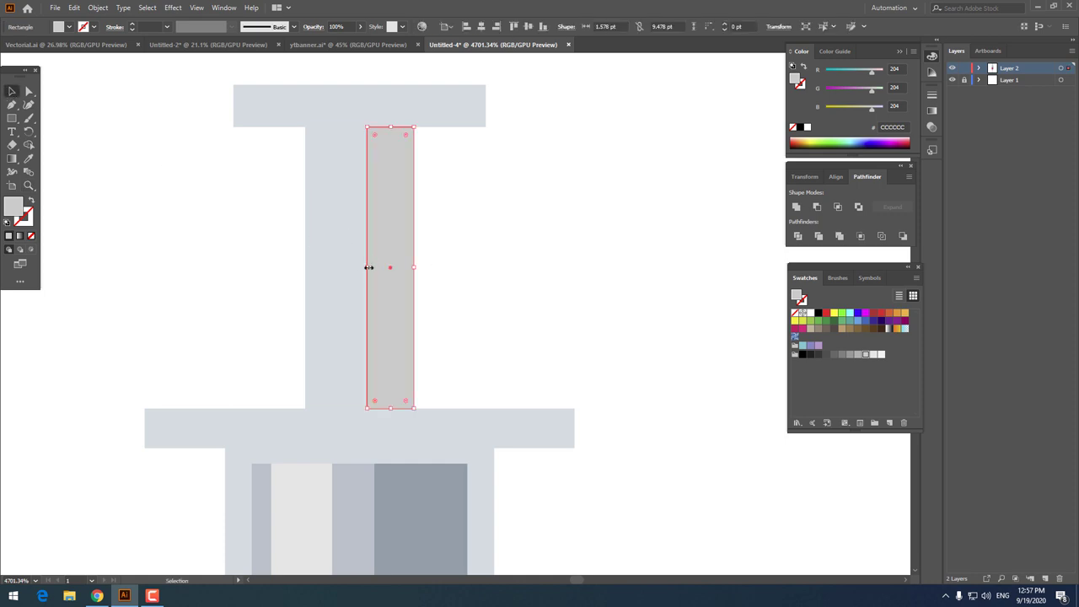
pyautogui.press('z')
pyautogui.moveTo(379, 267); pyautogui.dragTo(255, 241)
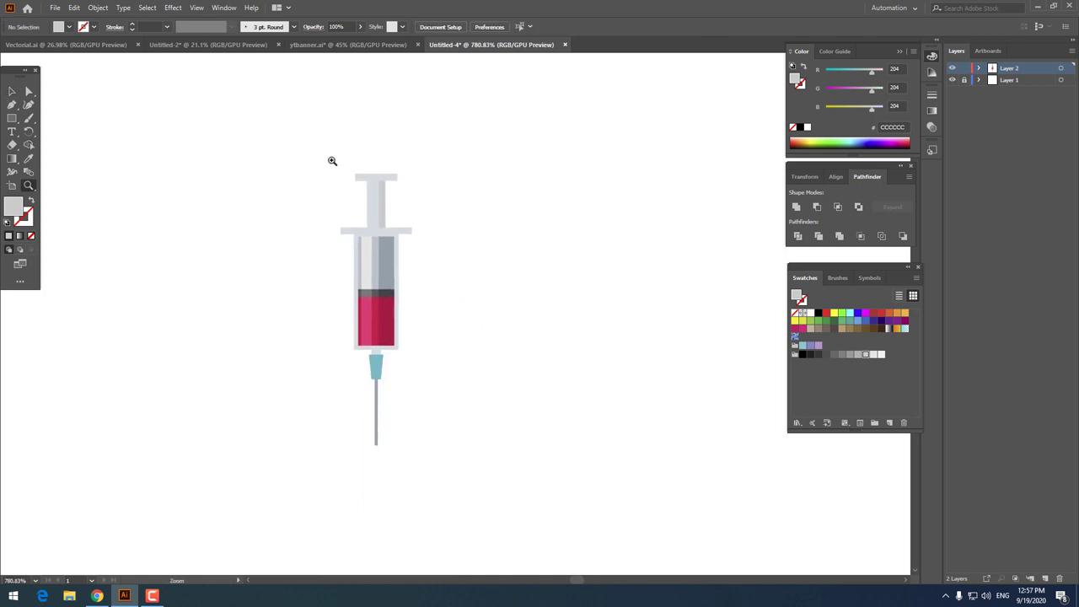
pyautogui.moveTo(381, 233); pyautogui.dragTo(414, 302)
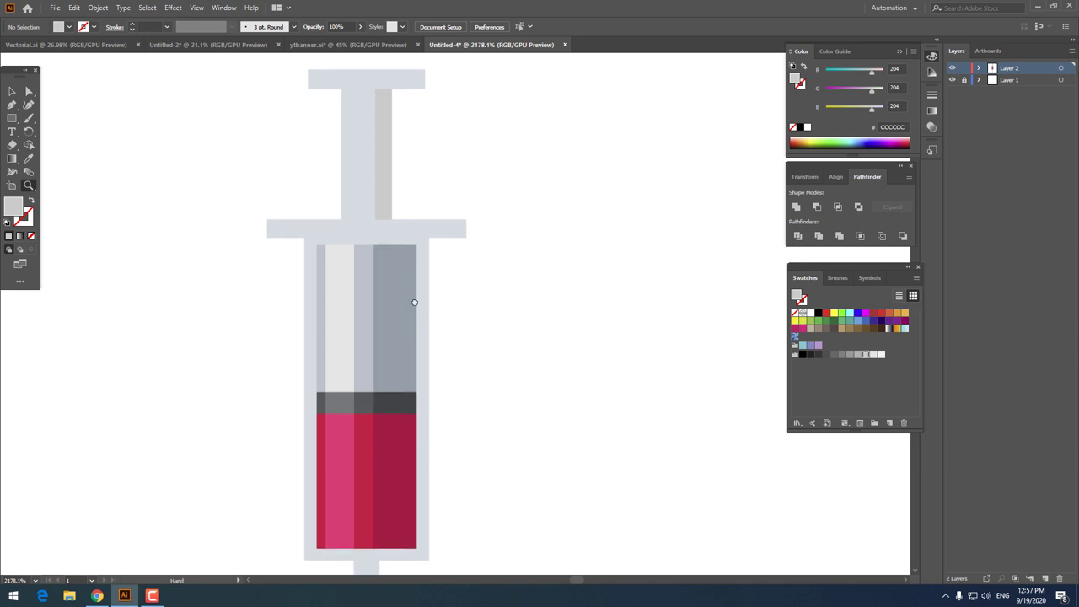
pyautogui.moveTo(415, 302); pyautogui.dragTo(410, 301)
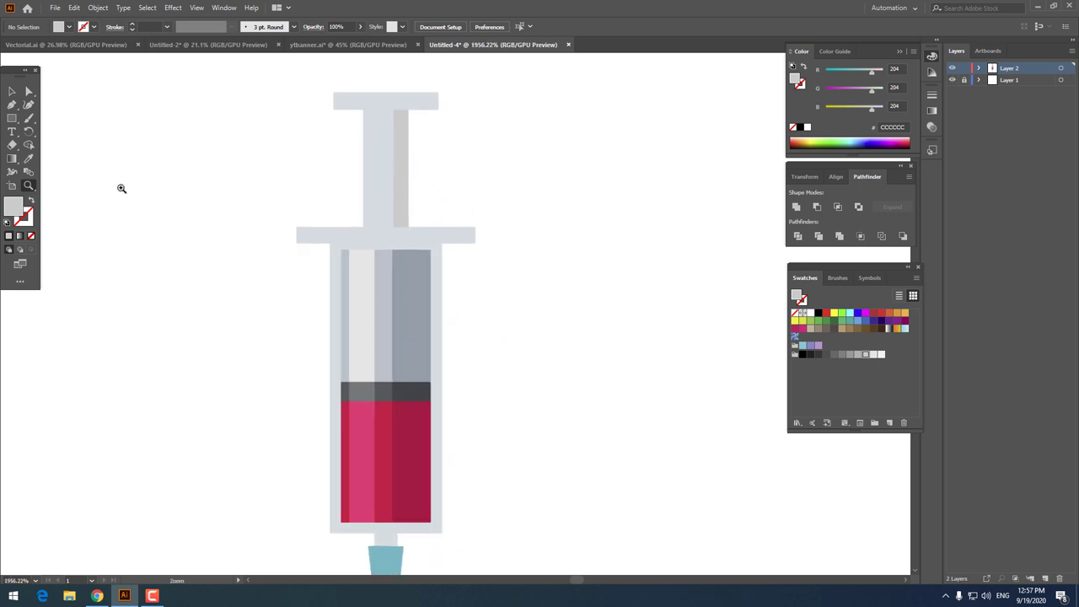
pyautogui.moveTo(471, 192)
pyautogui.mouseDown()
pyautogui.moveTo(402, 262)
pyautogui.moveTo(467, 225)
pyautogui.moveTo(451, 296)
pyautogui.mouseUp()
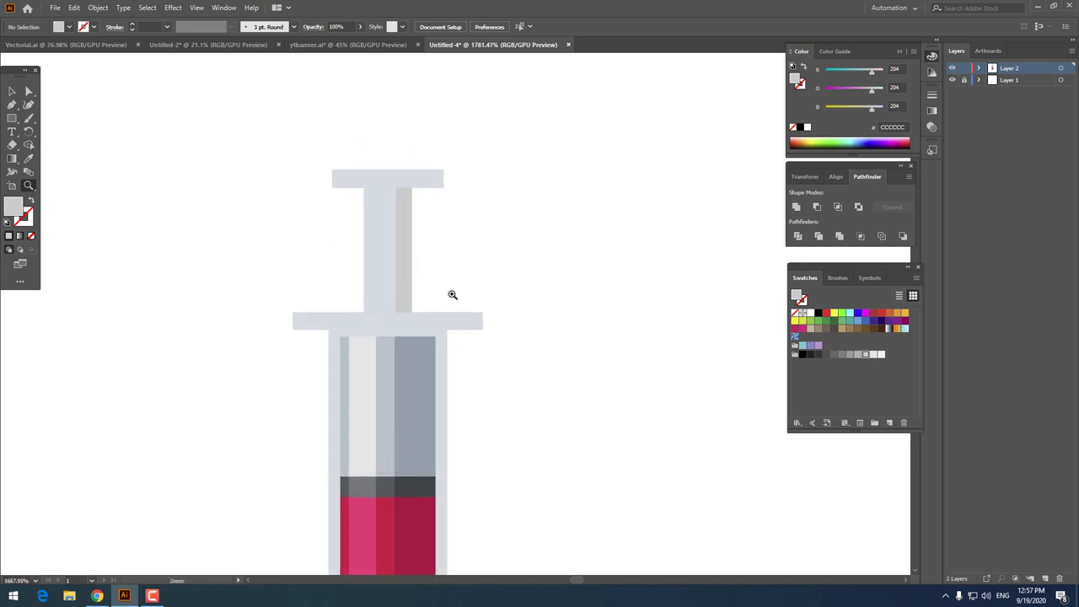
# - Paste a copy of the rod strip on the rod's left side and make it slimmer
pyautogui.click(405, 265)
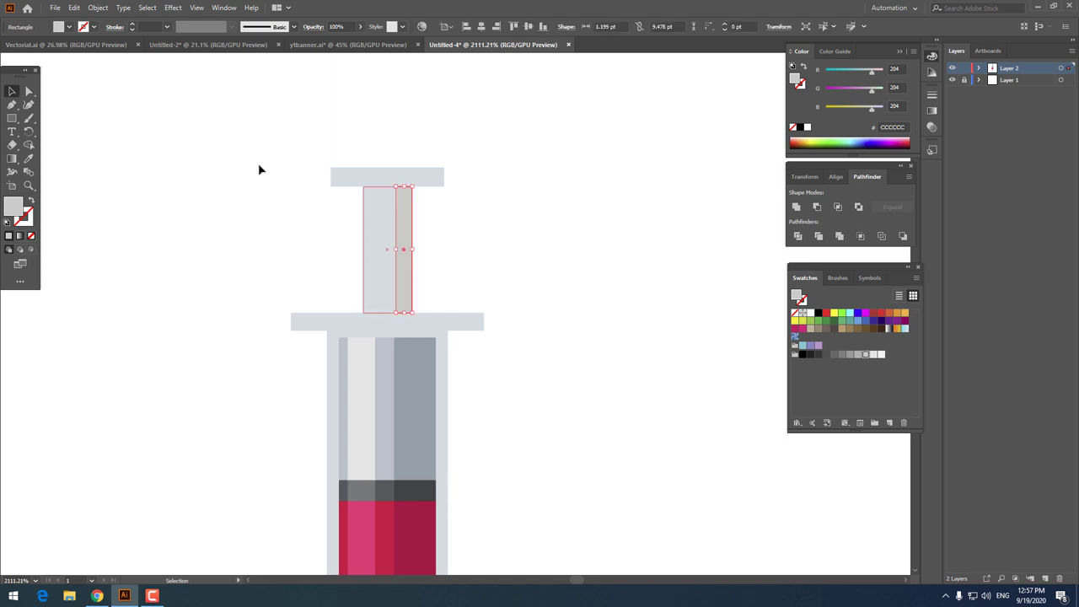
pyautogui.click(74, 8)
pyautogui.click(101, 62)
pyautogui.click(74, 8)
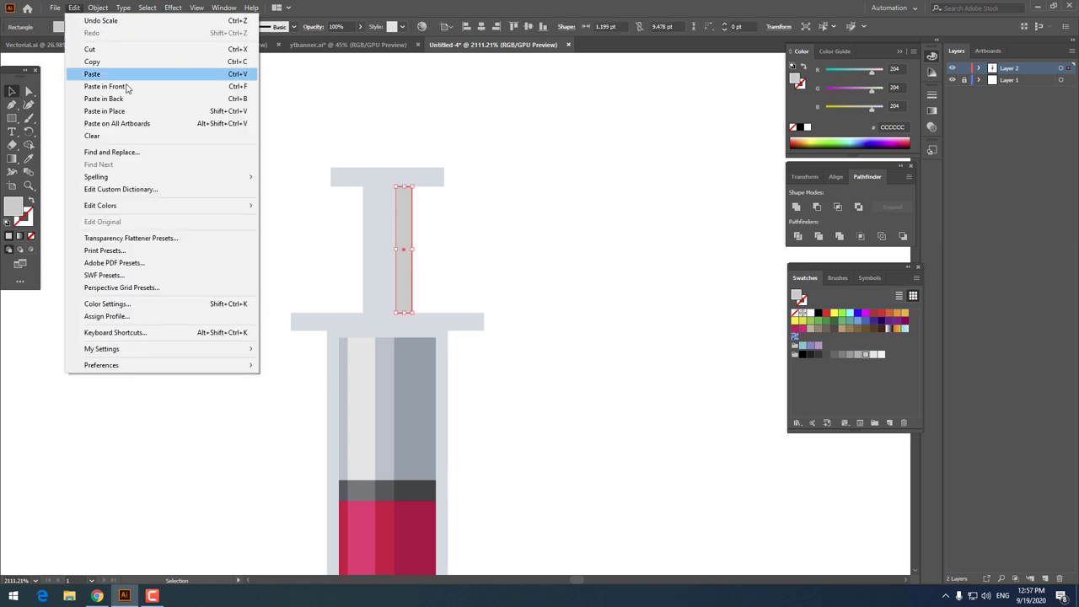
pyautogui.click(101, 86)
pyautogui.moveTo(397, 279); pyautogui.dragTo(365, 279)
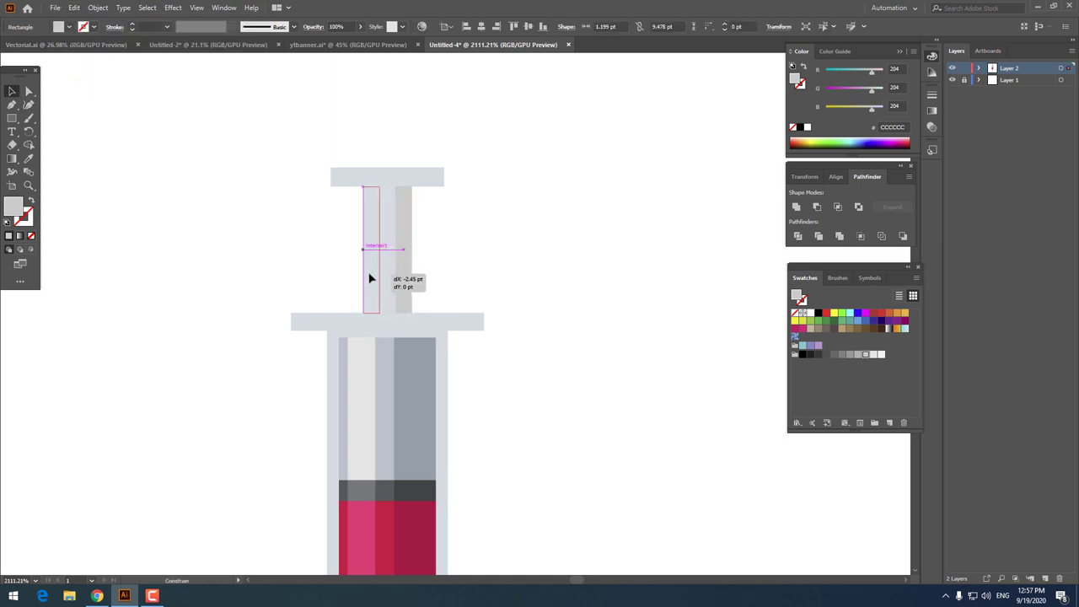
pyautogui.scroll(3, 408, 237)
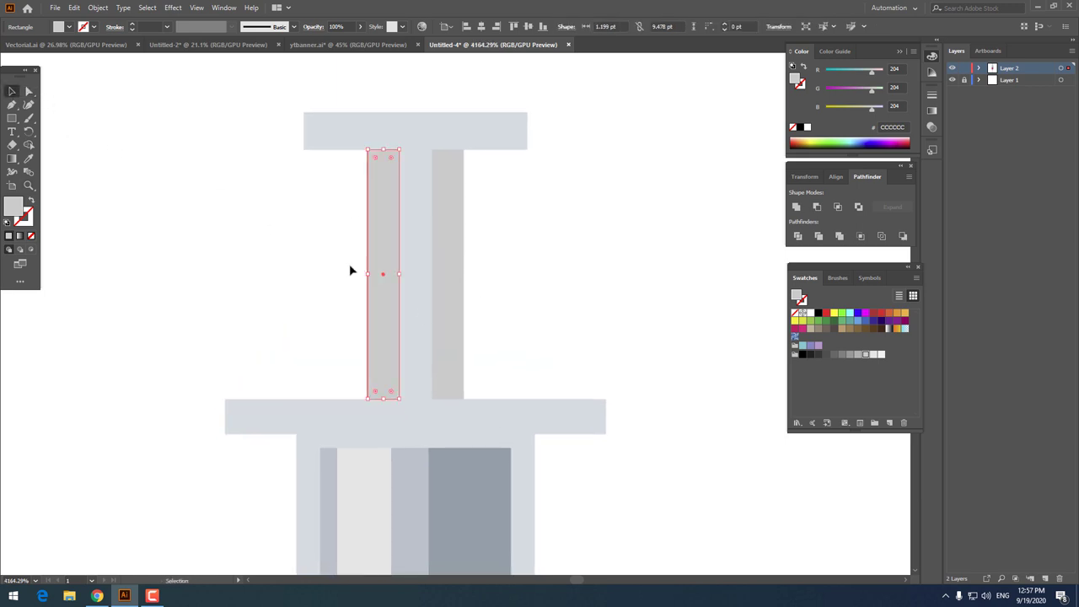
pyautogui.moveTo(400, 275); pyautogui.dragTo(376, 275)
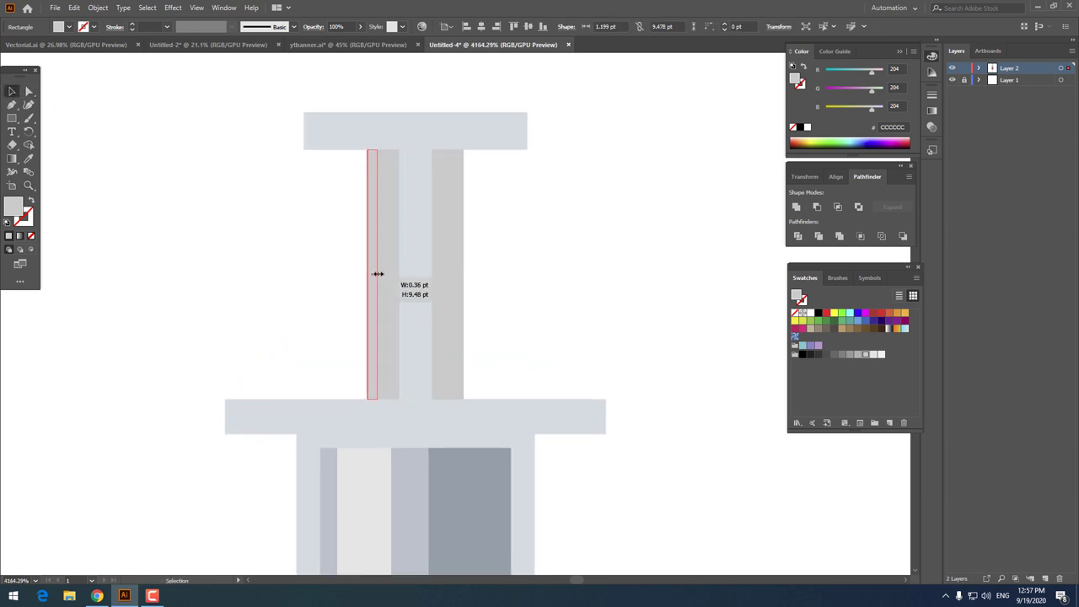
pyautogui.click(554, 279)
# - Draw a highlight strip inside the plunger rod filled with E6E6E6
pyautogui.hotkey('ctrl', '0')
pyautogui.moveTo(265, 217); pyautogui.dragTo(566, 310)
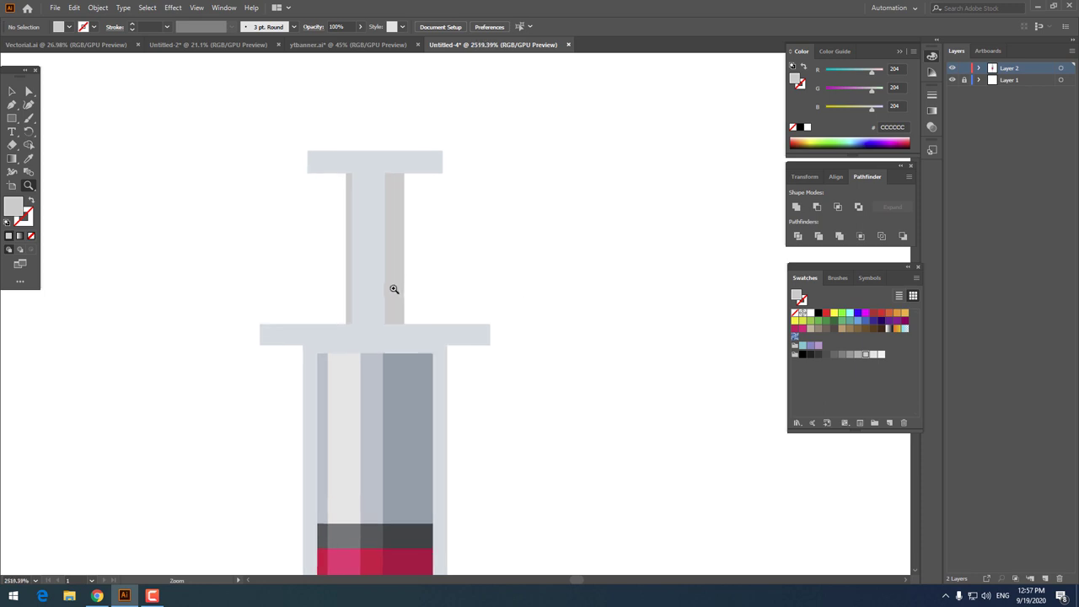
pyautogui.click(13, 121)
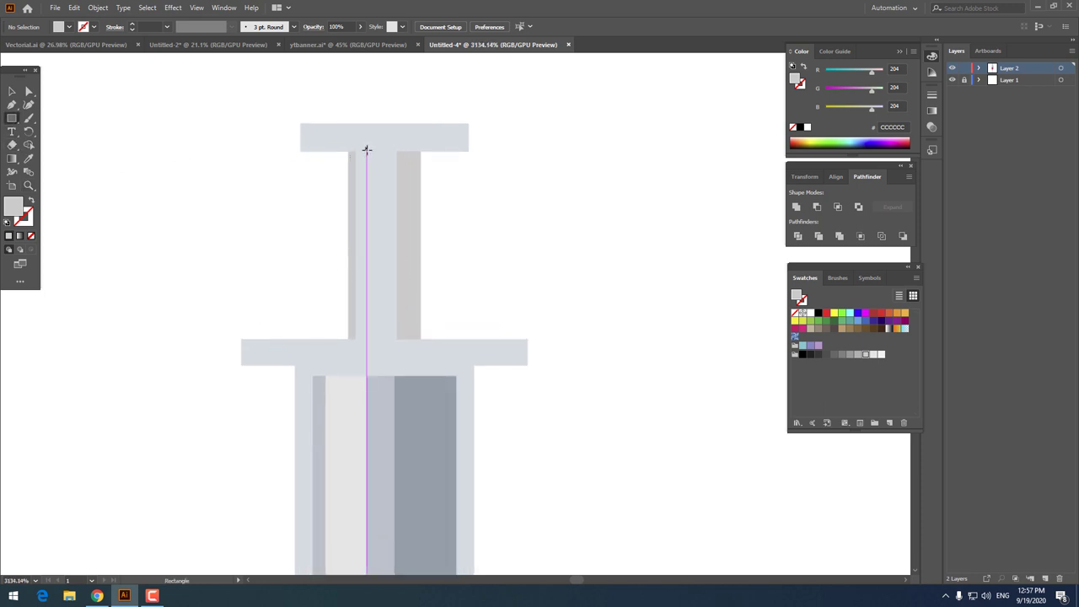
pyautogui.moveTo(367, 153); pyautogui.dragTo(381, 339)
pyautogui.click(873, 355)
# - Add a small gray band under the thumb rest by eyedropping an existing gray fill
pyautogui.press('z')
pyautogui.moveTo(416, 205); pyautogui.dragTo(203, 248)
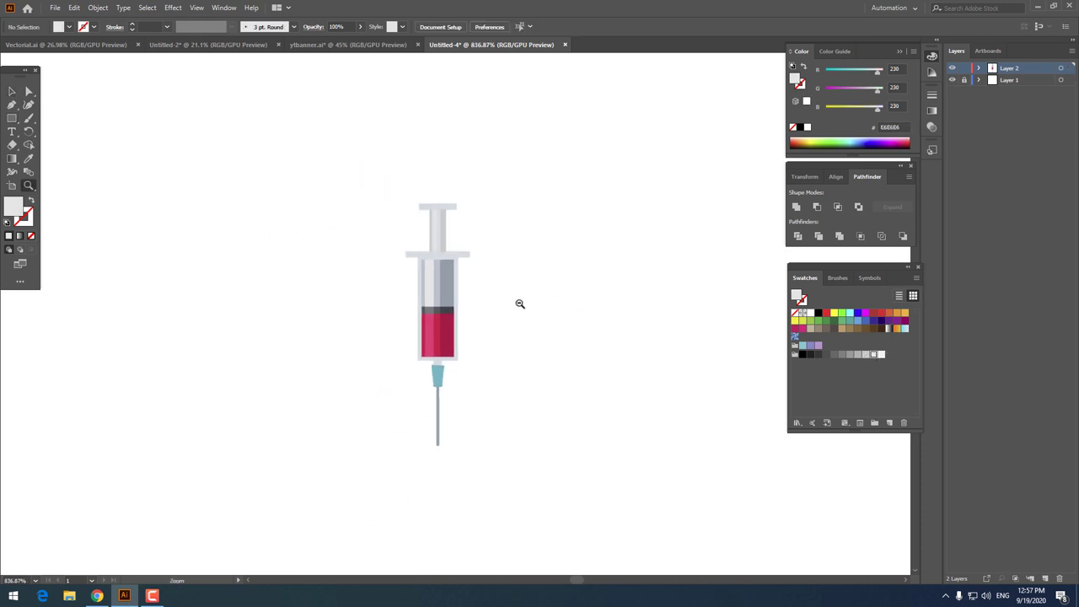
pyautogui.moveTo(517, 304); pyautogui.dragTo(682, 321)
pyautogui.moveTo(444, 293)
pyautogui.mouseDown()
pyautogui.moveTo(329, 272)
pyautogui.moveTo(404, 275)
pyautogui.mouseUp()
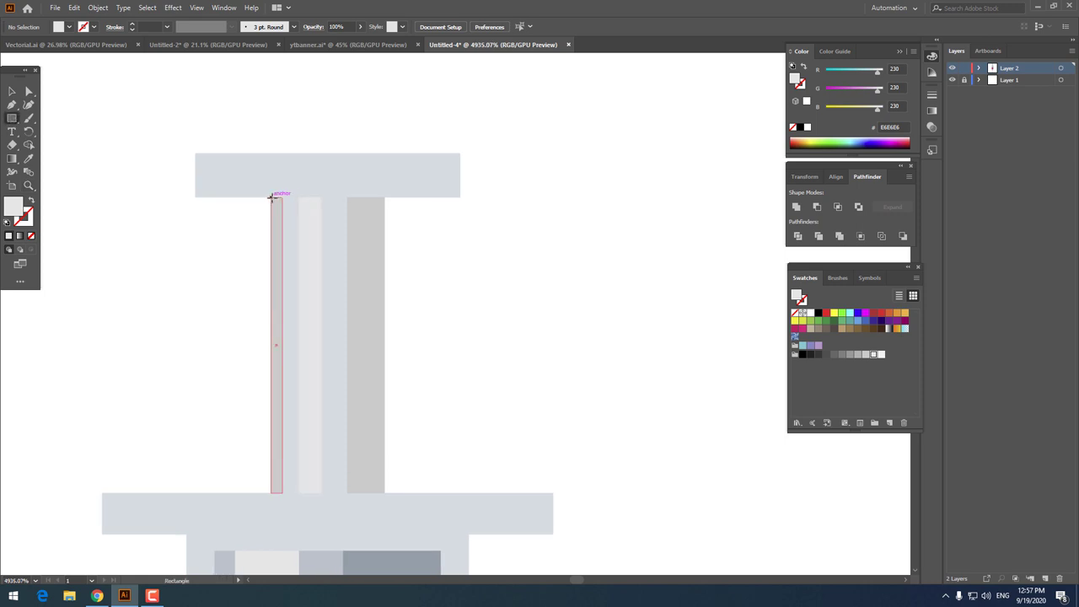
pyautogui.moveTo(270, 198); pyautogui.dragTo(385, 221)
pyautogui.hotkey('ctrl', '0')
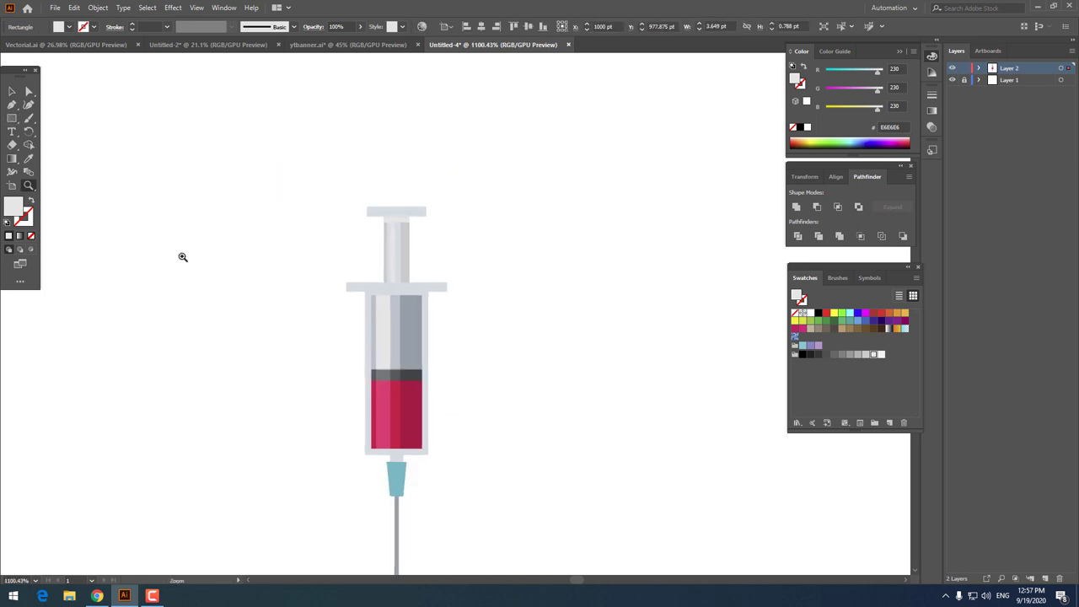
pyautogui.hotkey('ctrl', '=')
pyautogui.click(29, 159)
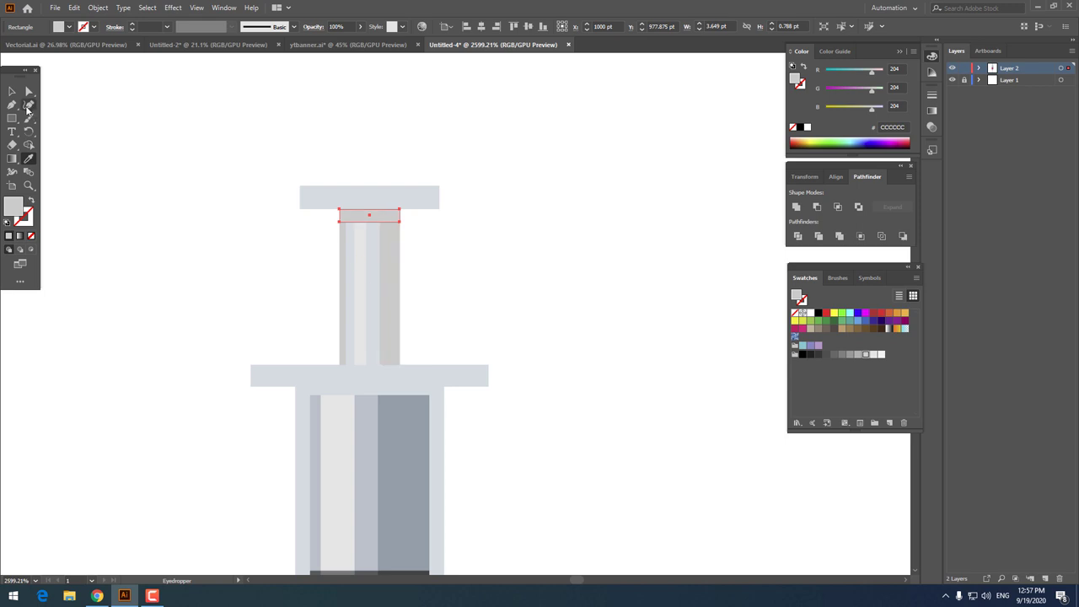
pyautogui.hotkey('ctrl', 'shift', 'a')
pyautogui.hotkey('ctrl', '0')
pyautogui.press('z')
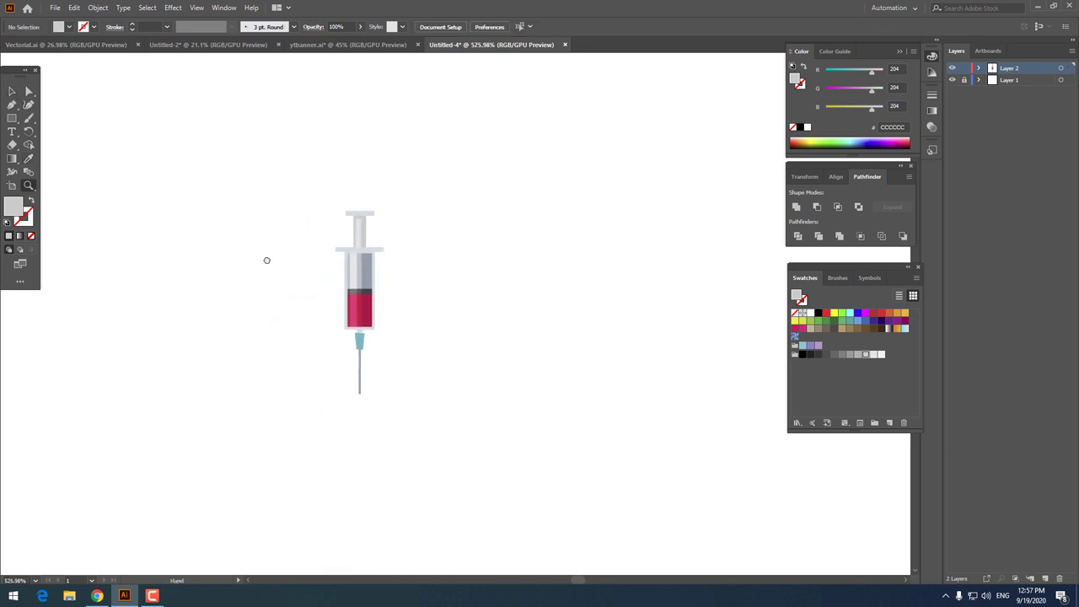
pyautogui.moveTo(265, 259)
pyautogui.mouseDown()
pyautogui.moveTo(432, 296)
pyautogui.moveTo(443, 222)
pyautogui.moveTo(312, 318)
pyautogui.moveTo(404, 320)
pyautogui.moveTo(90, 193)
pyautogui.mouseUp()
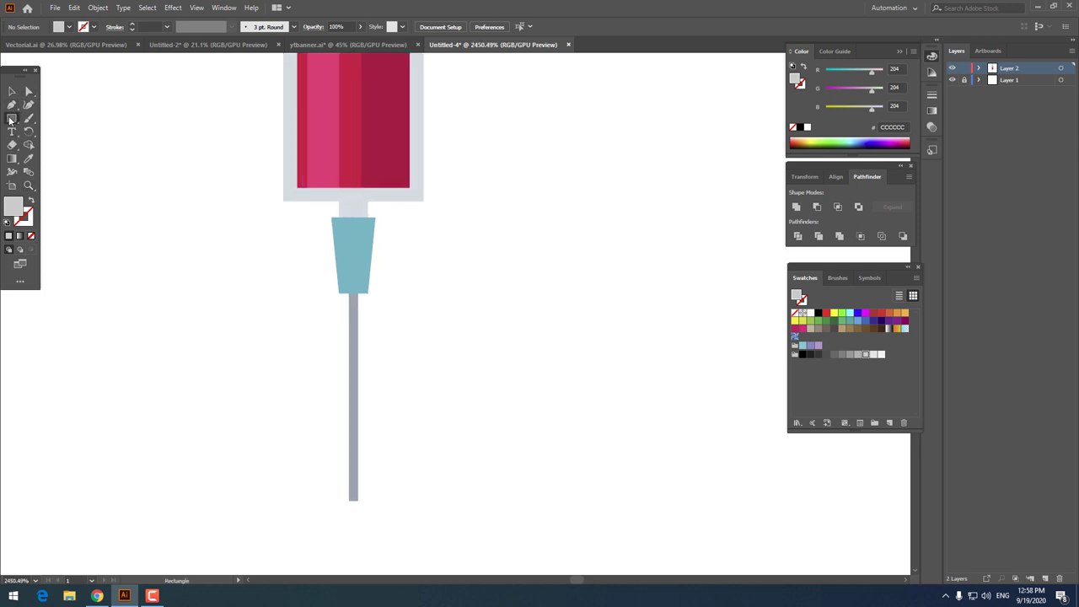
# - Draw a rectangle over the hub's right half and fill it with darker teal 349690
pyautogui.press('z')
pyautogui.moveTo(371, 256); pyautogui.dragTo(453, 293)
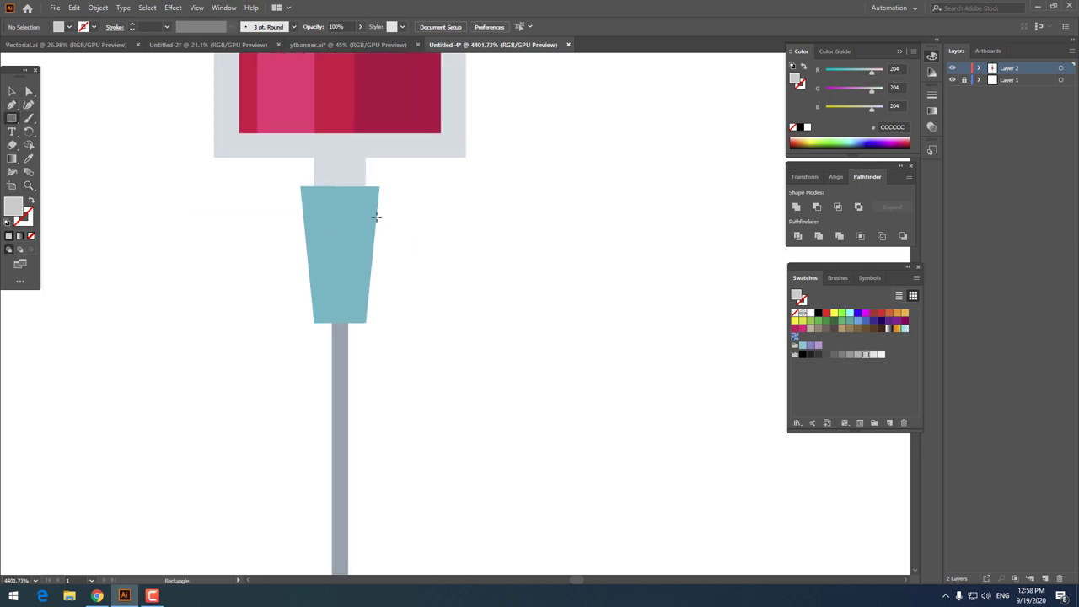
pyautogui.moveTo(340, 185); pyautogui.dragTo(399, 322)
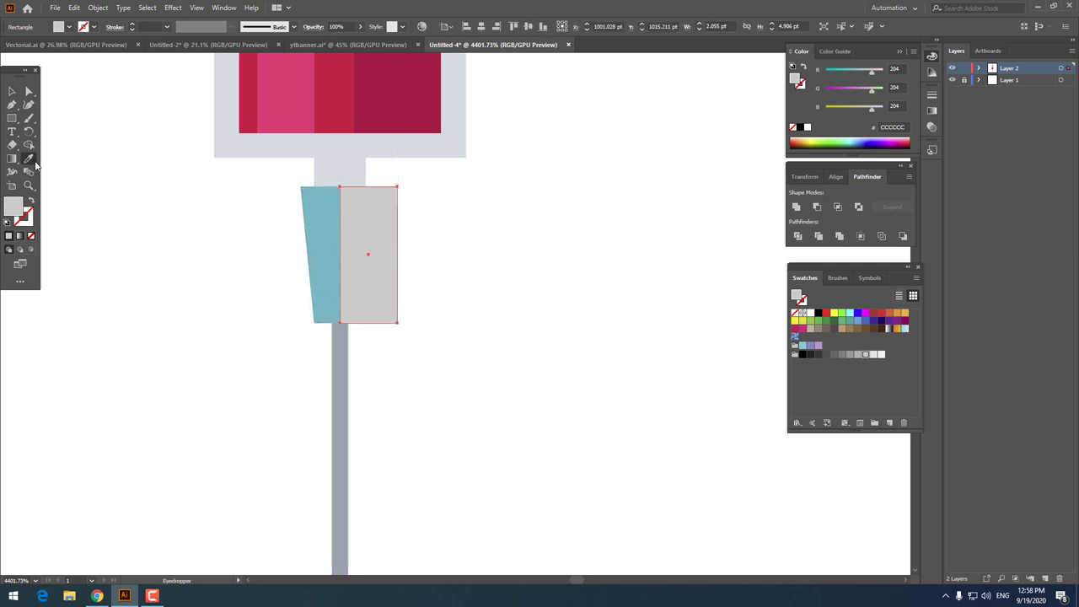
pyautogui.press('i')
pyautogui.click(331, 226)
pyautogui.doubleClick(16, 208)
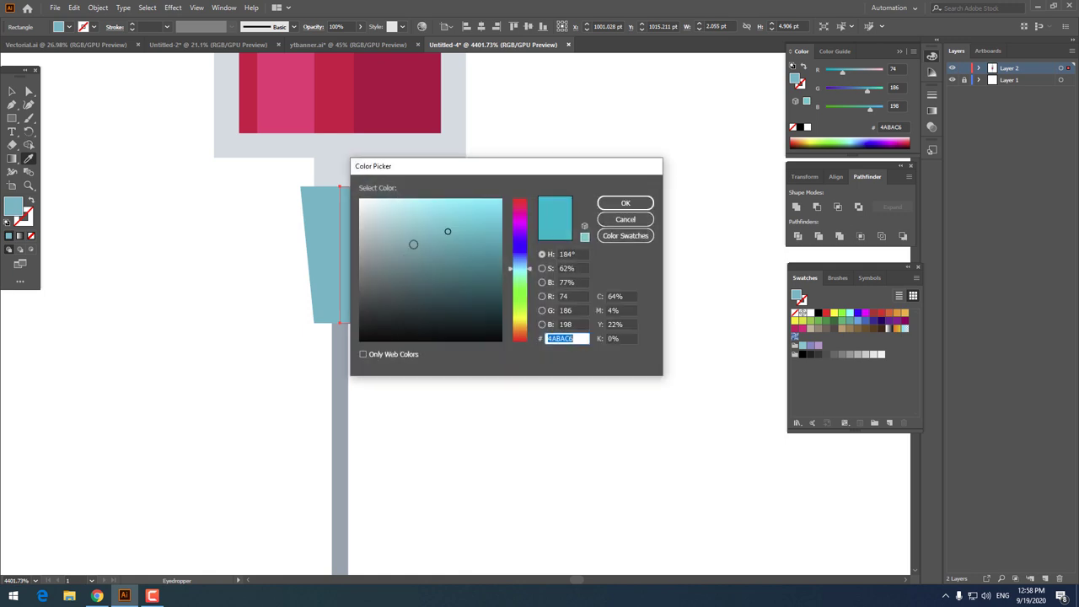
pyautogui.moveTo(414, 239)
pyautogui.mouseDown()
pyautogui.moveTo(444, 236)
pyautogui.moveTo(457, 253)
pyautogui.mouseUp()
pyautogui.click(624, 205)
# - Move the dark piece's right anchors so it follows the hub's tapered edge
pyautogui.press('a')
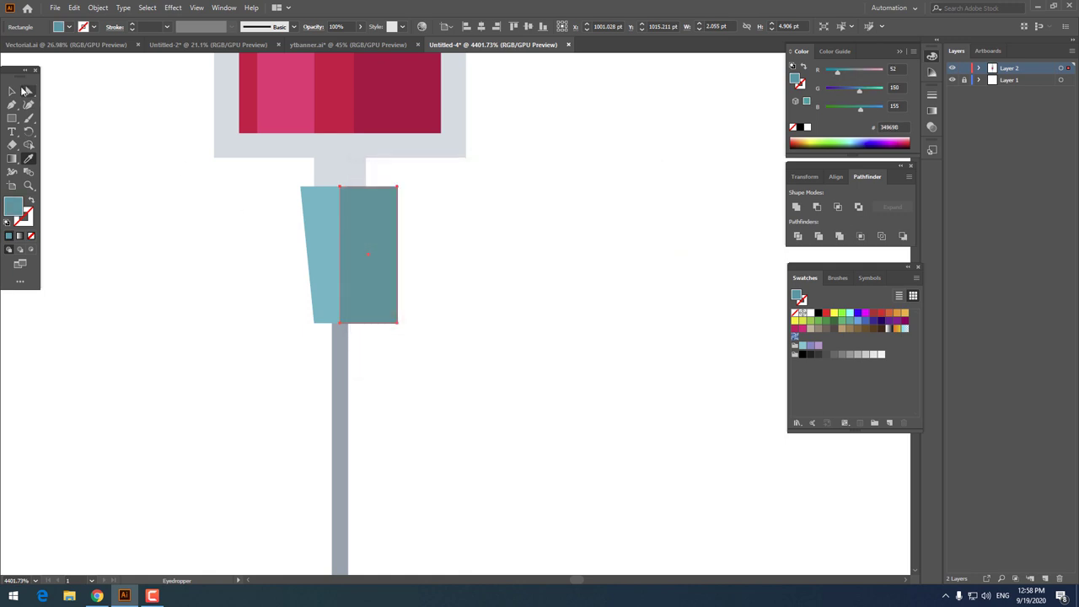
pyautogui.moveTo(398, 323); pyautogui.dragTo(368, 324)
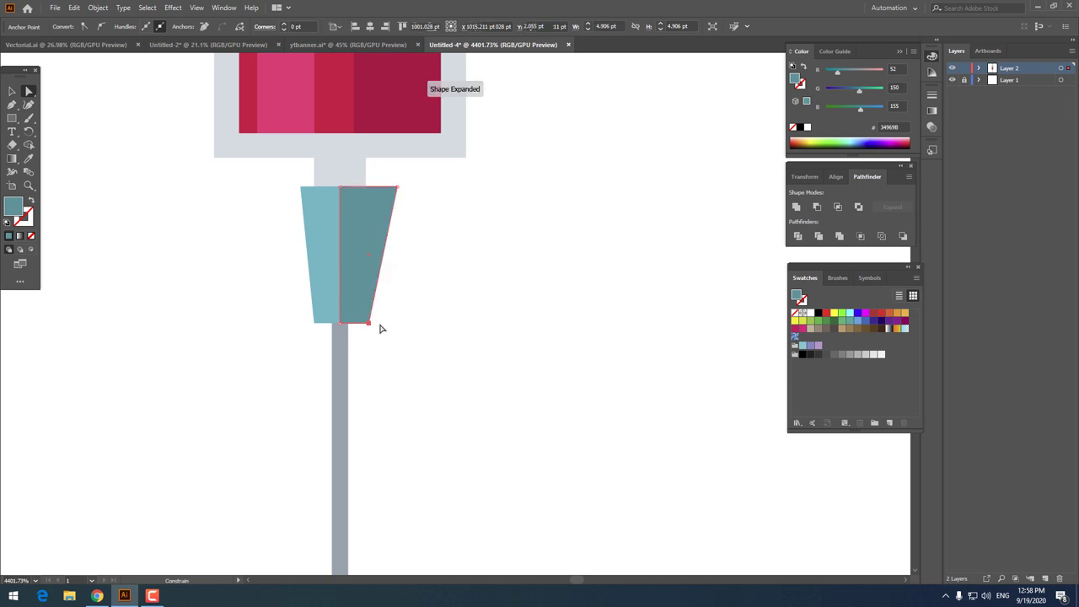
pyautogui.click(379, 326)
pyautogui.moveTo(398, 188)
pyautogui.mouseDown()
pyautogui.moveTo(364, 188)
pyautogui.moveTo(385, 185)
pyautogui.mouseUp()
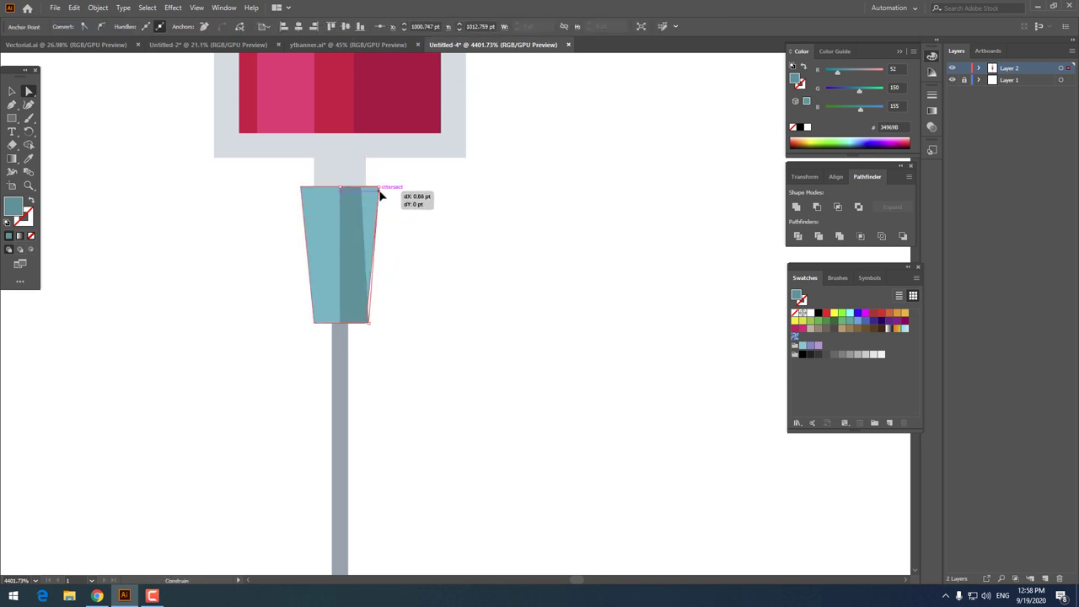
pyautogui.click(417, 292)
pyautogui.press('z')
pyautogui.moveTo(417, 291)
pyautogui.mouseDown()
pyautogui.moveTo(195, 306)
pyautogui.moveTo(113, 144)
pyautogui.mouseUp()
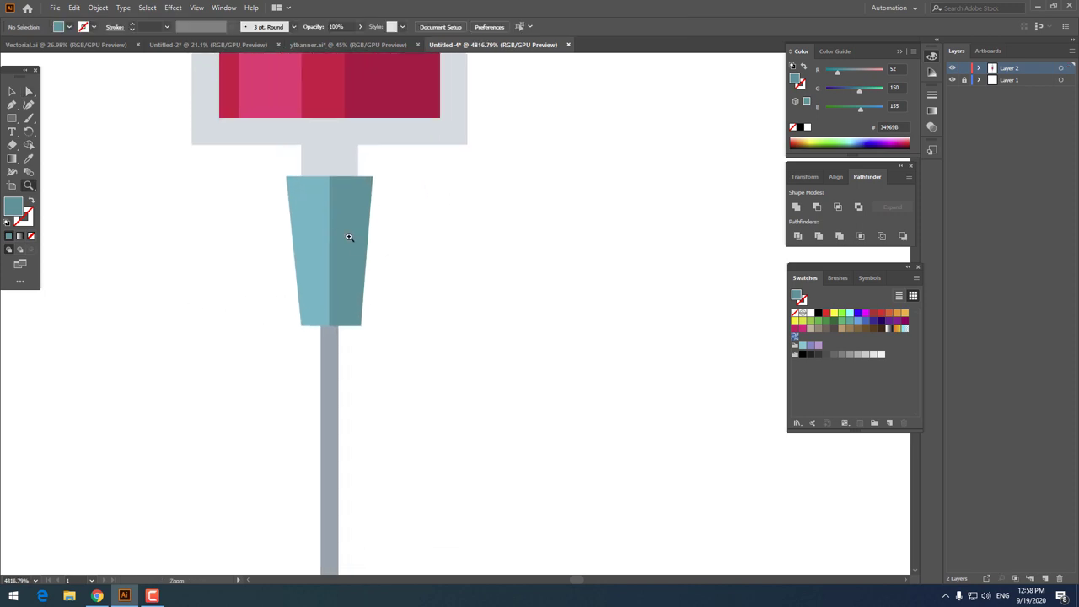
pyautogui.click(11, 119)
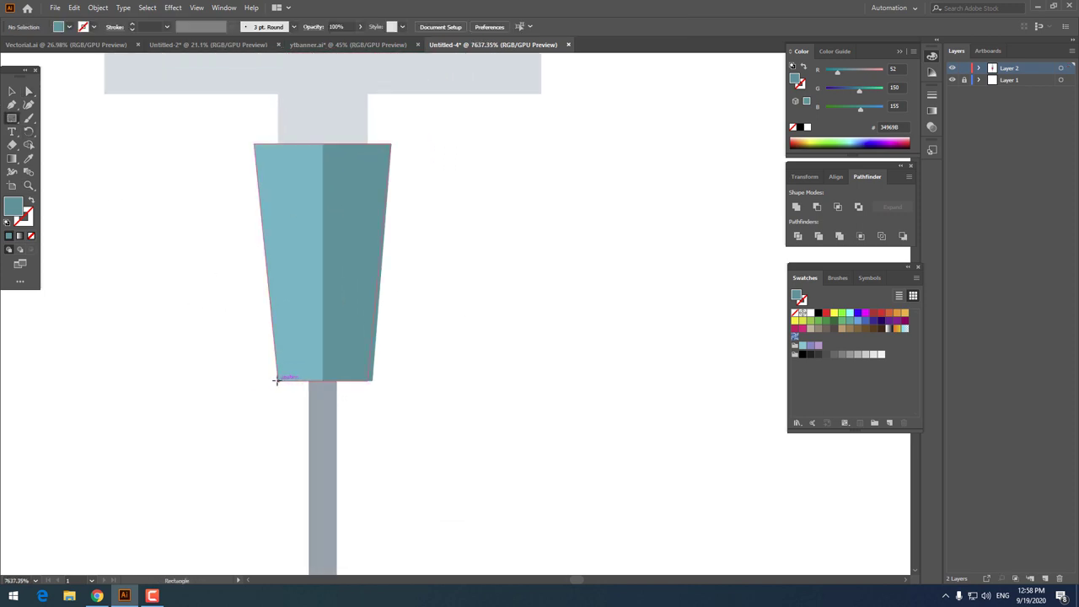
# - Draw a thin strip on the hub's left side and fill it light teal 7BD2D6
pyautogui.moveTo(279, 381); pyautogui.dragTo(309, 145)
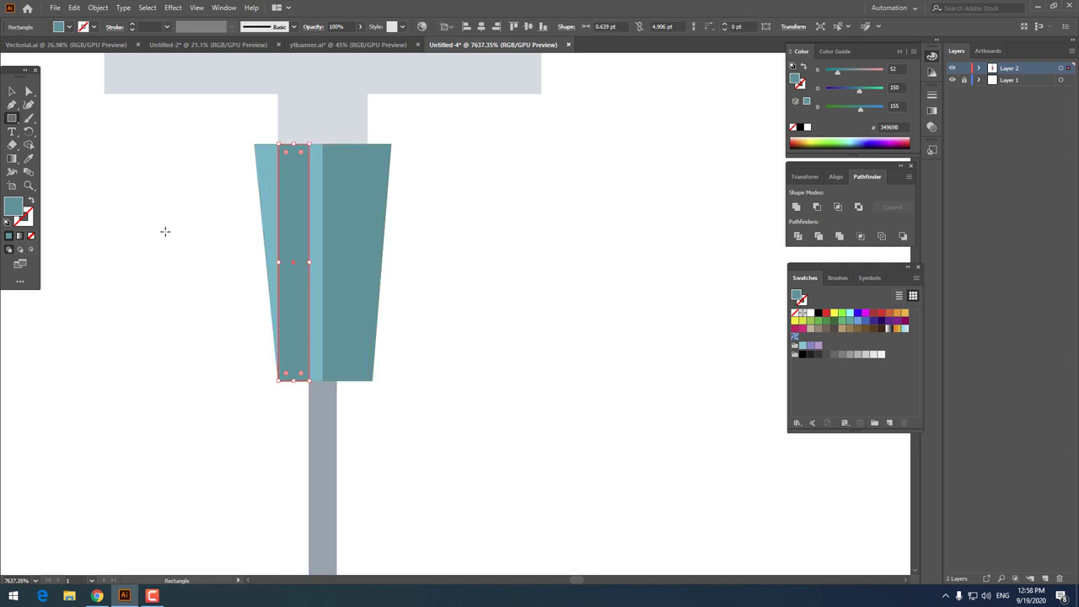
pyautogui.click(28, 158)
pyautogui.click(280, 152)
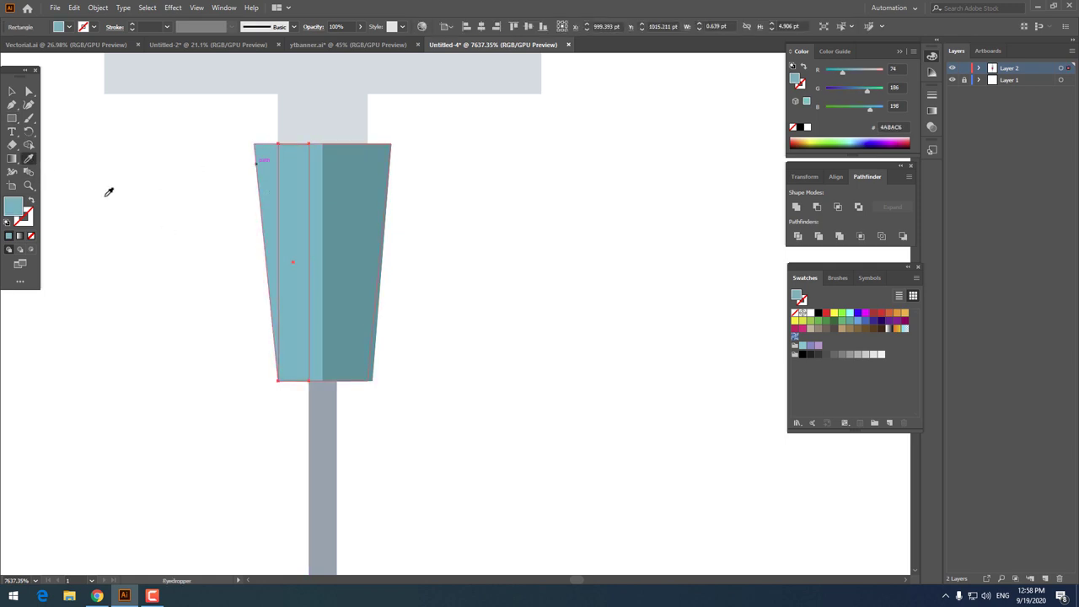
pyautogui.doubleClick(13, 206)
pyautogui.click(431, 222)
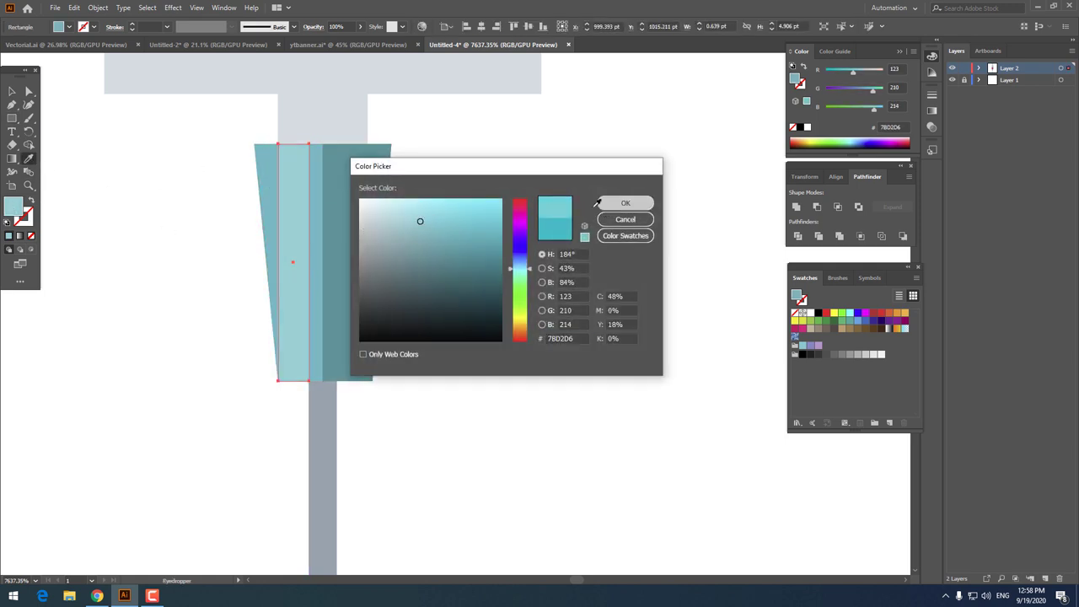
pyautogui.click(625, 204)
# - Adjust the highlight strip's anchors so it slants with the hub's taper
pyautogui.press('z')
pyautogui.moveTo(278, 253)
pyautogui.mouseDown()
pyautogui.moveTo(87, 270)
pyautogui.moveTo(312, 216)
pyautogui.mouseUp()
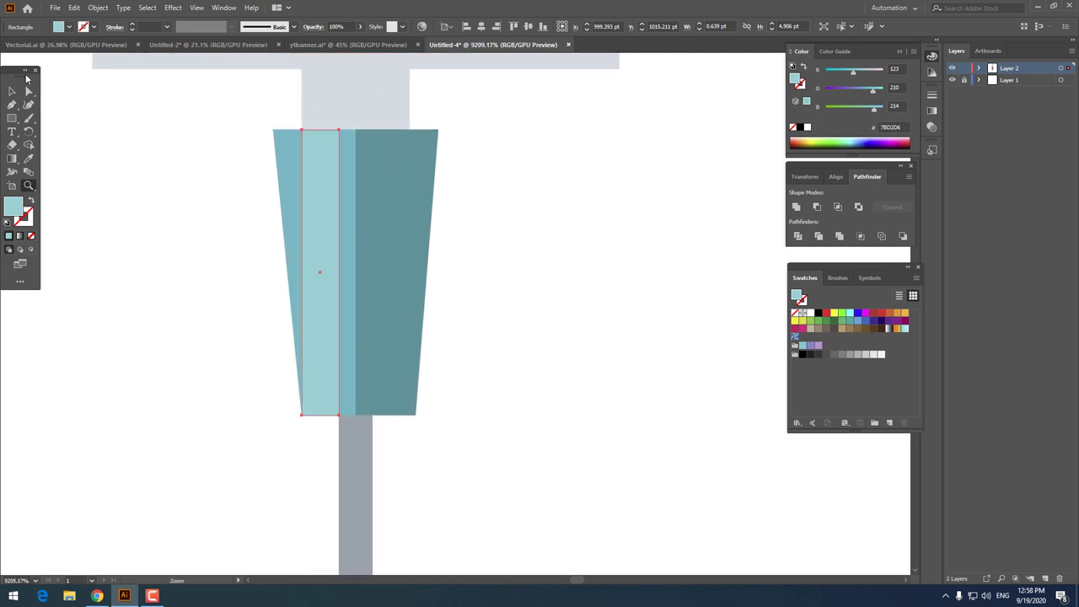
pyautogui.click(30, 92)
pyautogui.moveTo(339, 131); pyautogui.dragTo(293, 136)
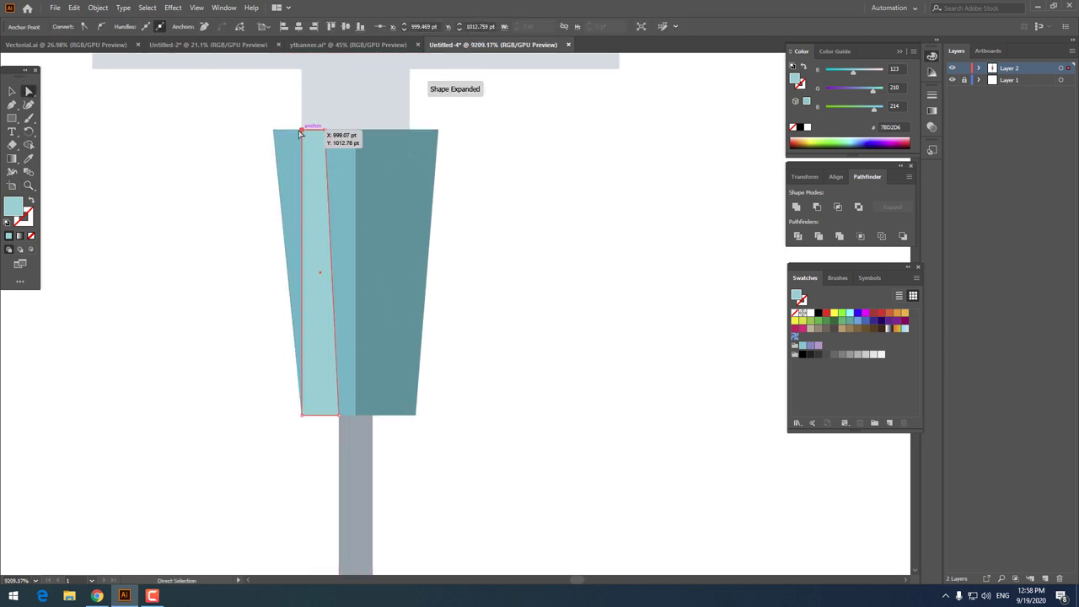
pyautogui.click(567, 355)
pyautogui.press('z')
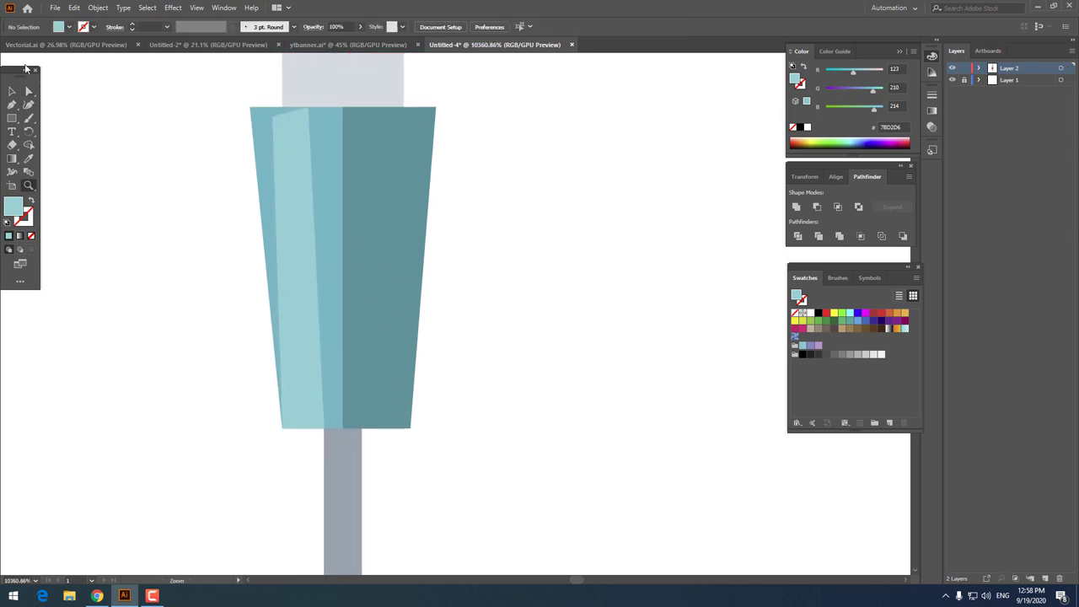
pyautogui.click(30, 90)
pyautogui.click(290, 210)
pyautogui.moveTo(274, 110); pyautogui.dragTo(272, 110)
pyautogui.press('z')
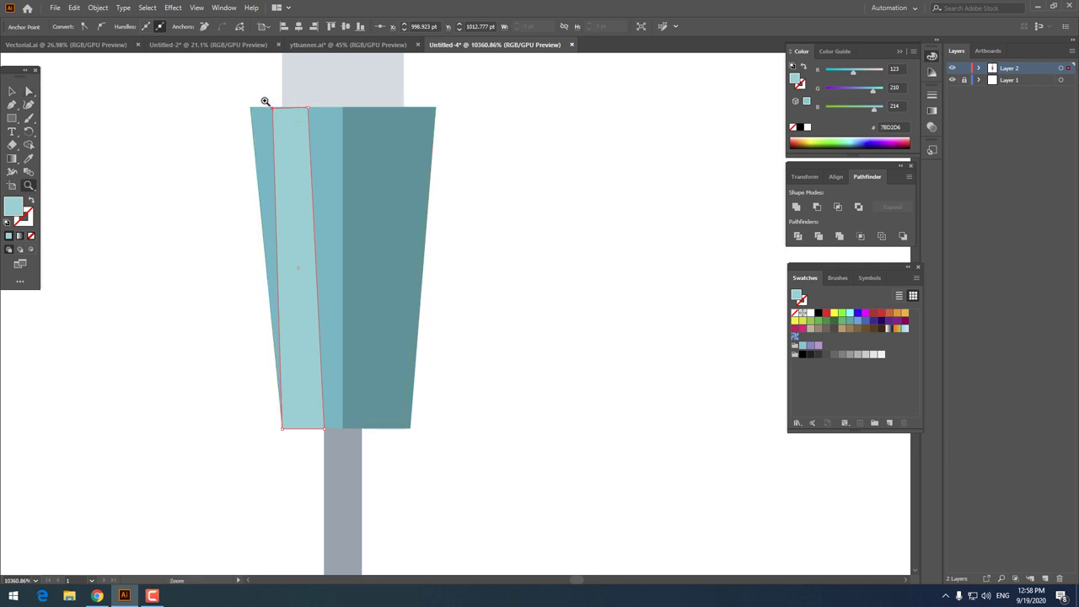
pyautogui.click(265, 102)
pyautogui.click(29, 91)
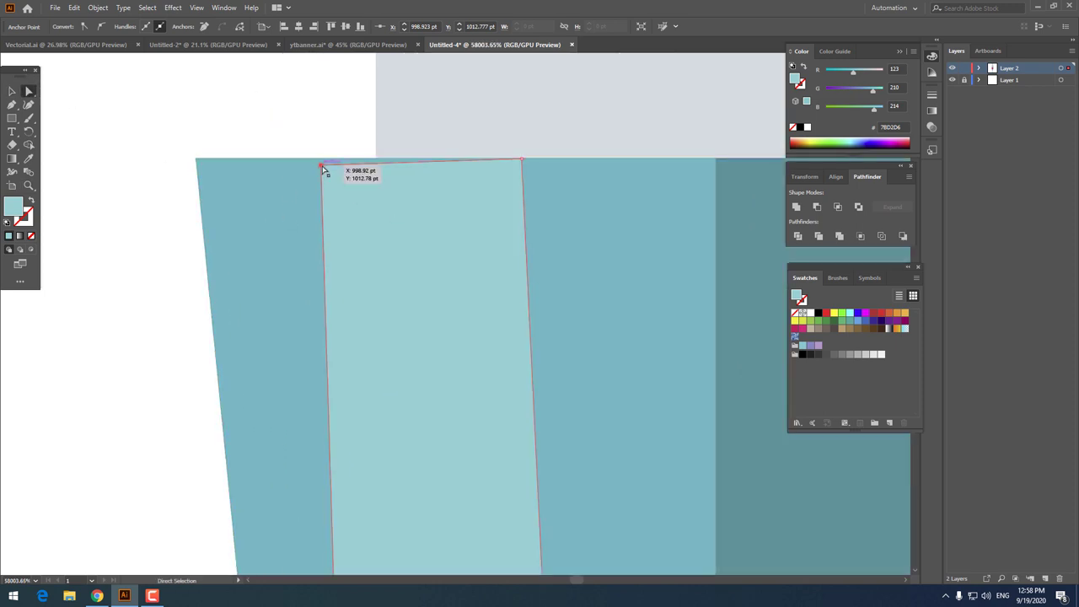
pyautogui.moveTo(321, 165); pyautogui.dragTo(322, 163)
# - Give the connector above the needle hub a CCCCCC gray fill
pyautogui.press('z')
pyautogui.scroll(-10, 451, 362)
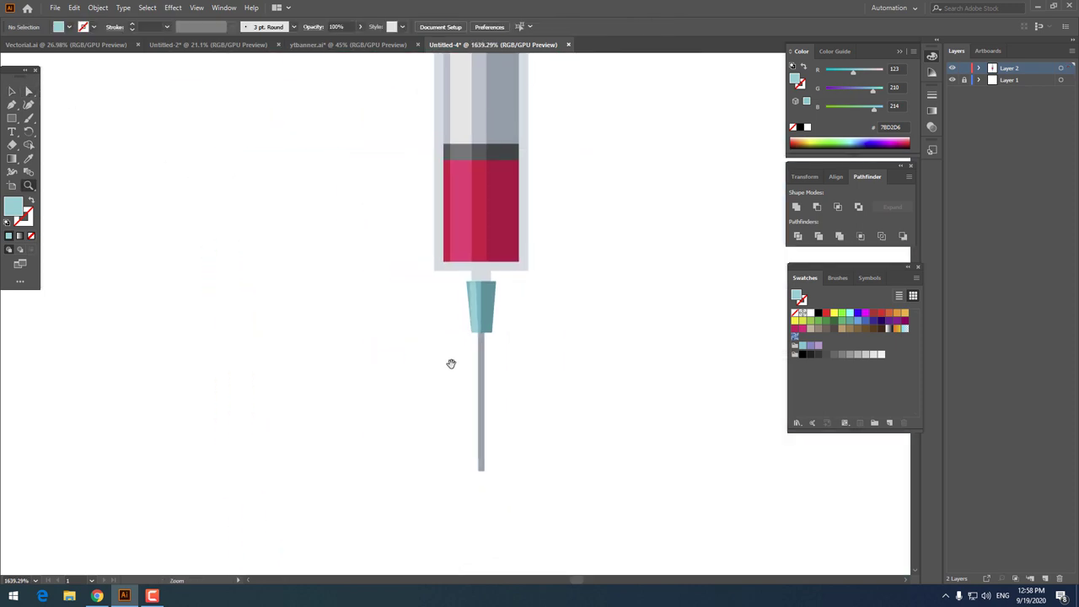
pyautogui.scroll(-2, 399, 414)
pyautogui.scroll(3, 347, 358)
pyautogui.scroll(2, 494, 391)
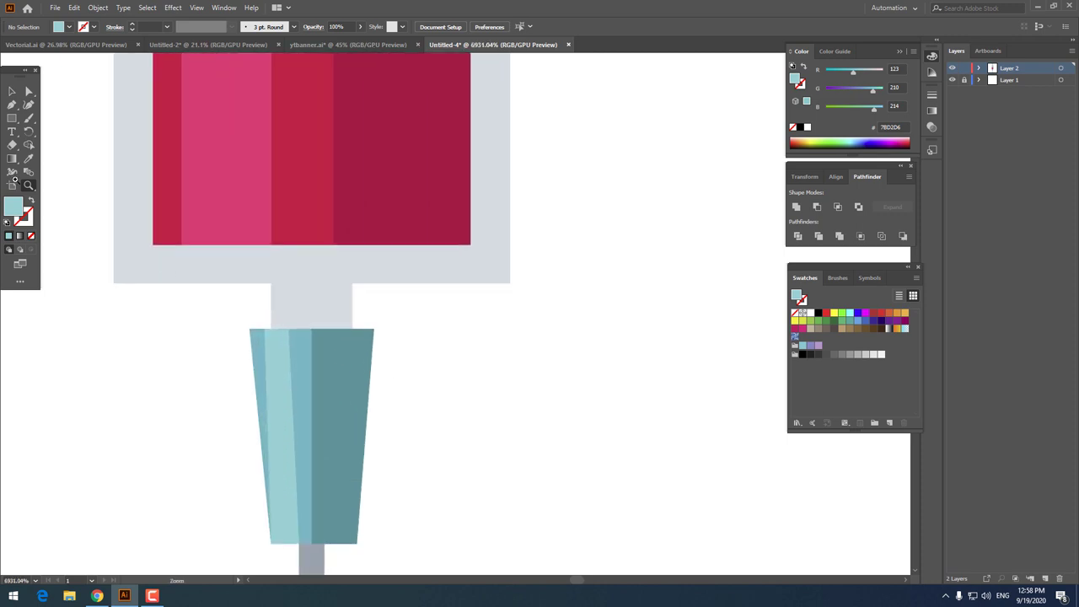
pyautogui.keyDown('ctrl'); pyautogui.click(311, 313); pyautogui.keyUp('ctrl')
pyautogui.scroll(-4, 338, 324)
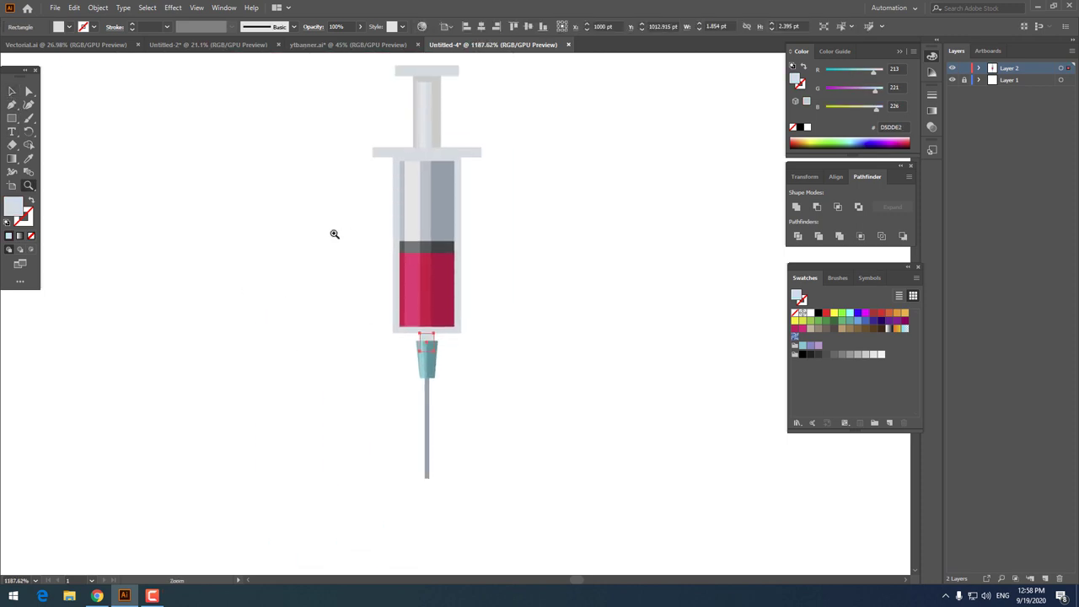
pyautogui.click(28, 158)
pyautogui.click(448, 127)
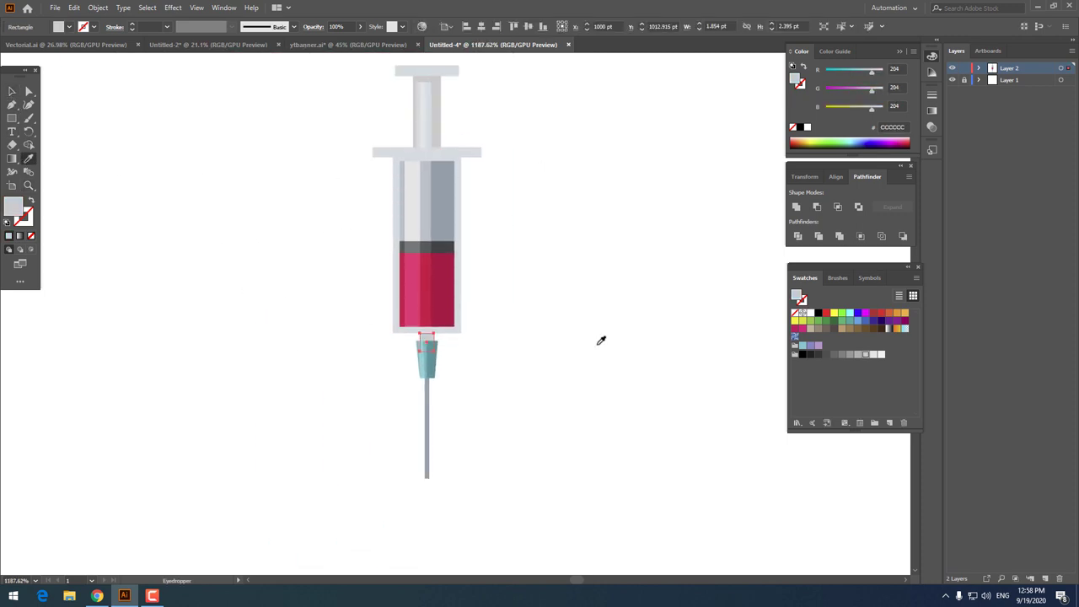
# - Pull the needle's bottom-right anchor upward to form a slanted, pointed tip
pyautogui.press('z')
pyautogui.scroll(2, 500, 413)
pyautogui.scroll(-1, 402, 429)
pyautogui.scroll(1, 366, 426)
pyautogui.scroll(2, 465, 441)
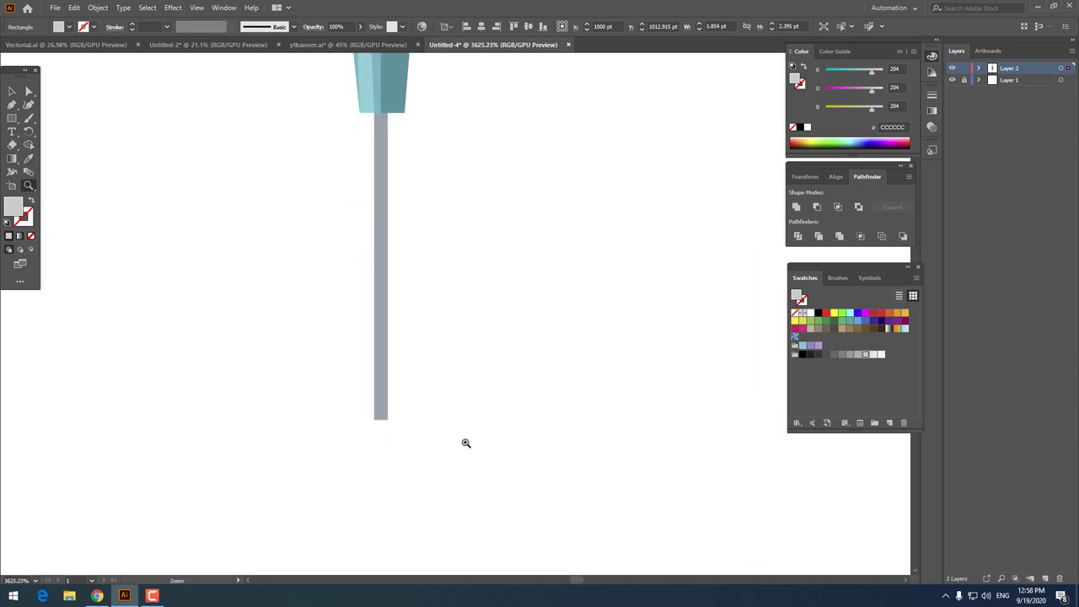
pyautogui.scroll(2, 405, 411)
pyautogui.scroll(1, 405, 412)
pyautogui.click(28, 91)
pyautogui.click(405, 450)
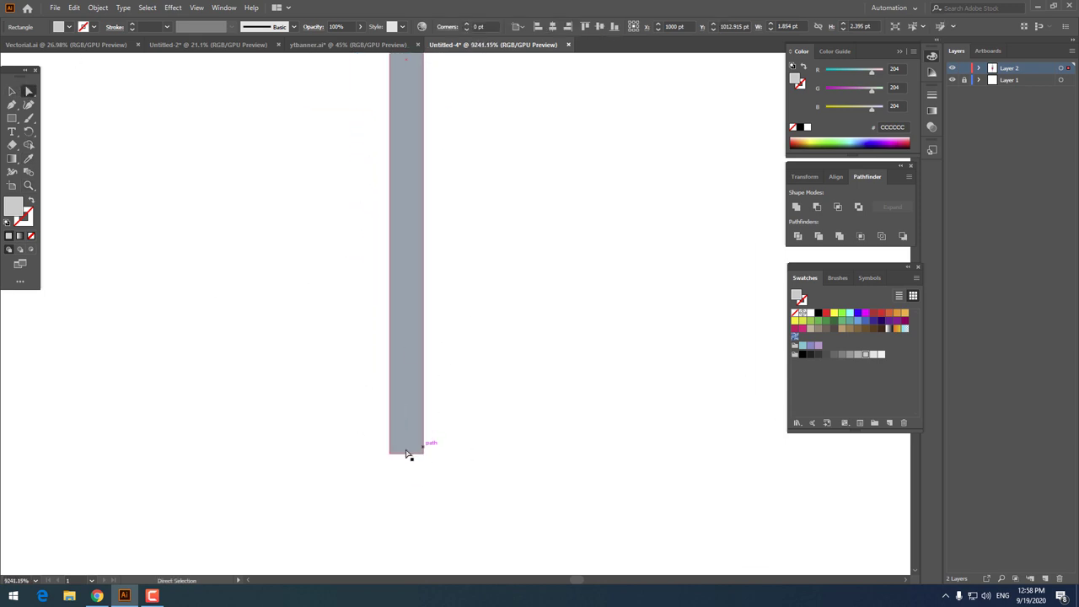
pyautogui.moveTo(423, 452); pyautogui.dragTo(431, 349)
pyautogui.press('z')
pyautogui.hotkey('ctrl', '0')
pyautogui.moveTo(383, 294); pyautogui.dragTo(432, 337)
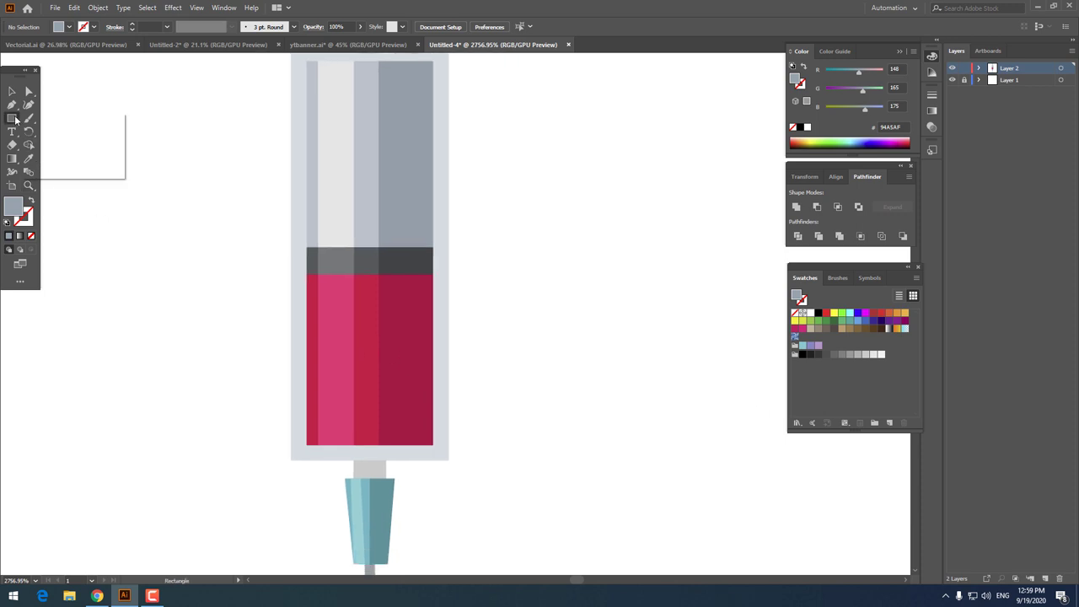
# - Draw a small circle bubble on the liquid and fill it with the liquid's dark red
pyautogui.moveTo(11, 118); pyautogui.dragTo(68, 158)
pyautogui.moveTo(361, 297); pyautogui.dragTo(371, 313)
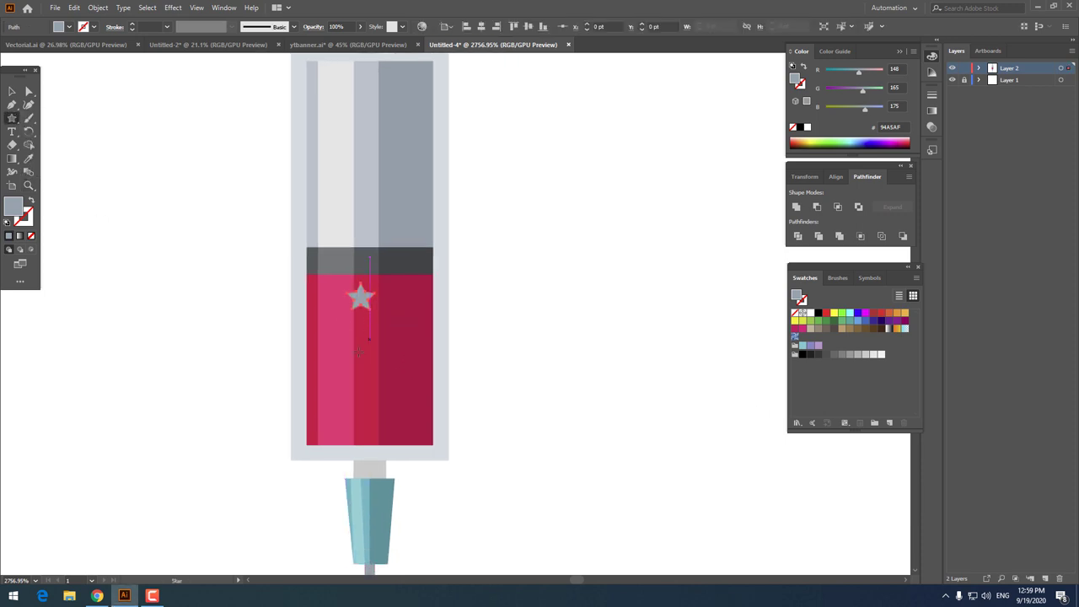
pyautogui.hotkey('ctrl', 'z')
pyautogui.moveTo(11, 118); pyautogui.dragTo(56, 135)
pyautogui.click(56, 134)
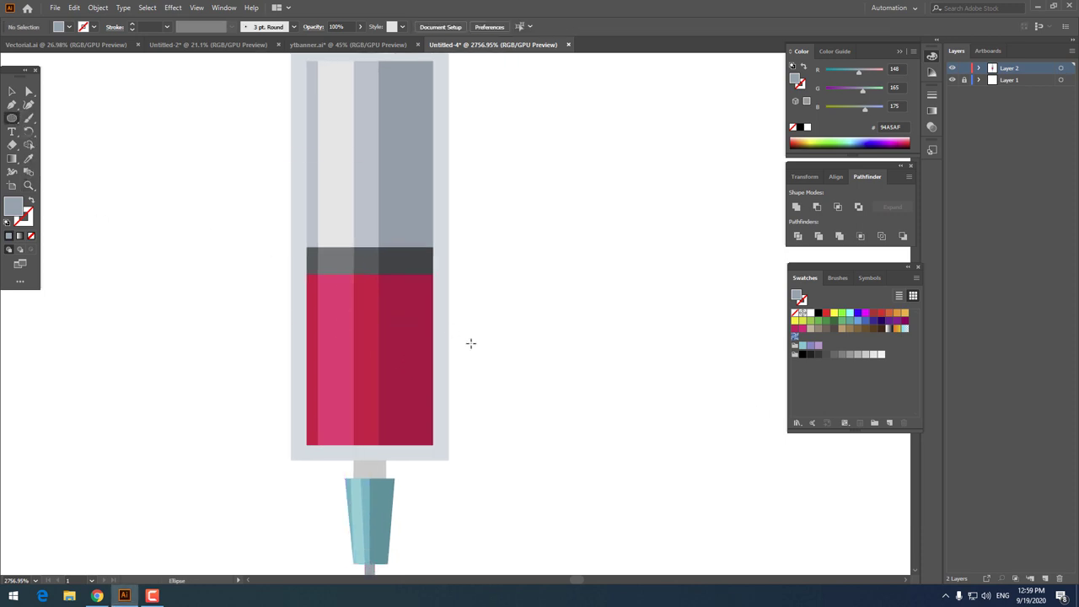
pyautogui.moveTo(358, 292); pyautogui.dragTo(375, 310)
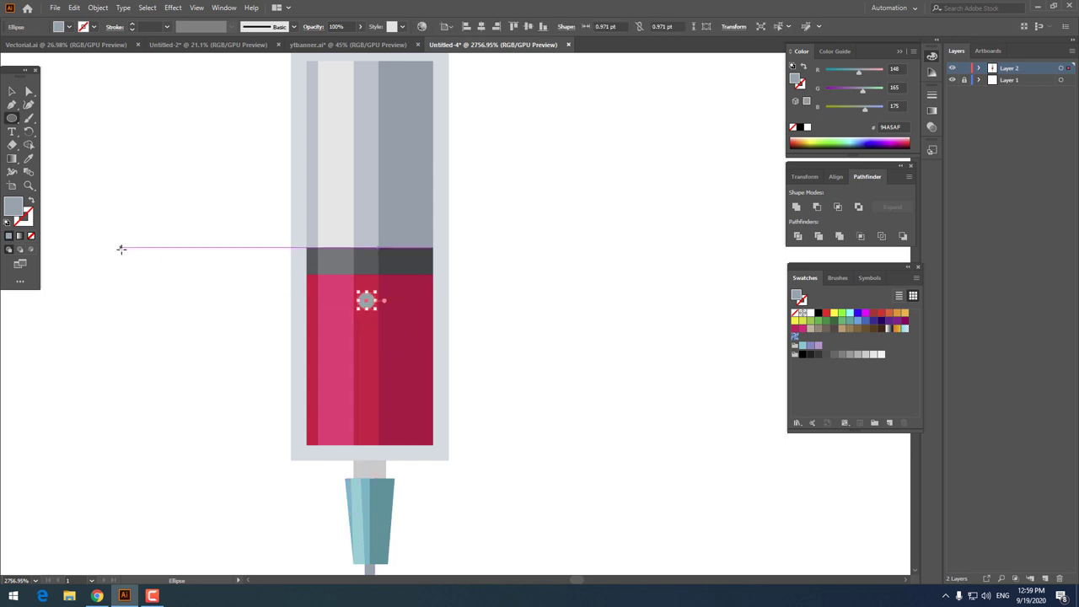
pyautogui.click(28, 148)
pyautogui.click(366, 337)
pyautogui.scroll(2, 448, 436)
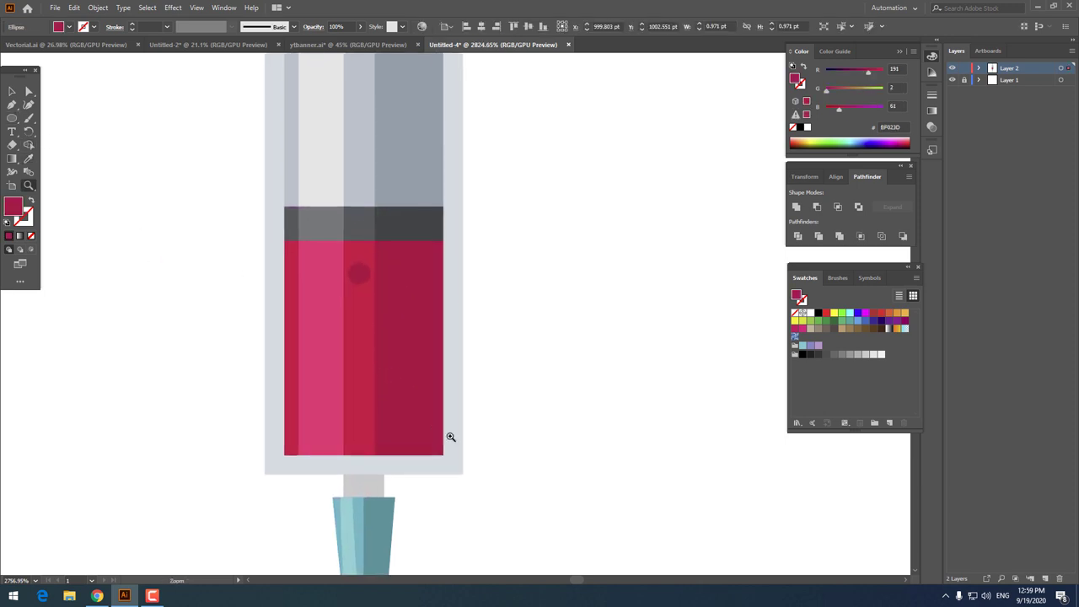
pyautogui.press('v')
pyautogui.click(666, 369)
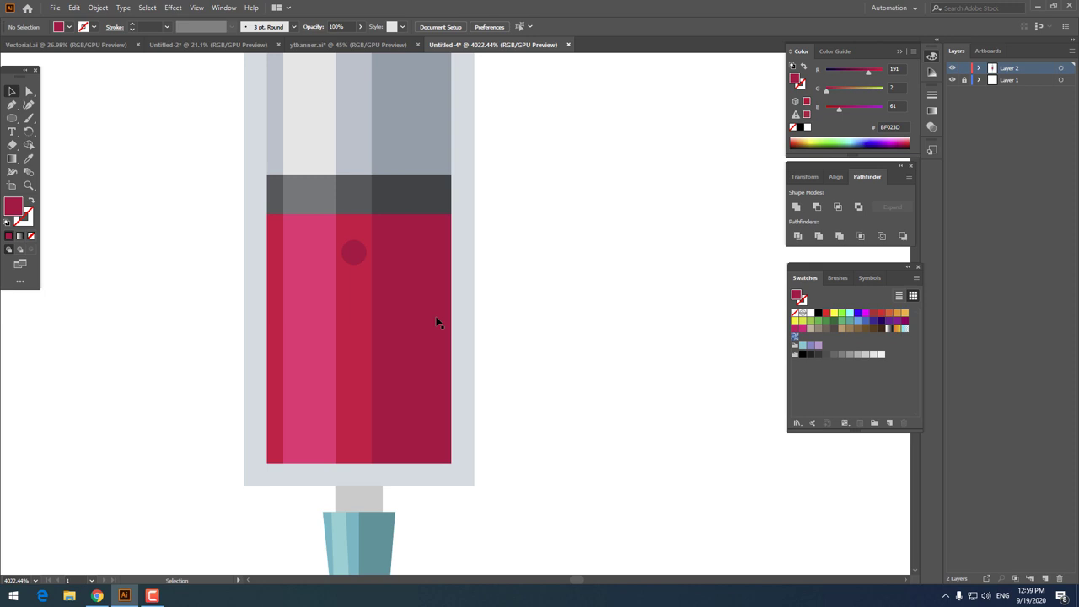
# - Alt-drag three copies of the dark red bubble around the liquid and reposition one
pyautogui.click(370, 260)
pyautogui.moveTo(354, 255); pyautogui.dragTo(329, 308)
pyautogui.moveTo(328, 321); pyautogui.dragTo(366, 403)
pyautogui.moveTo(327, 307)
pyautogui.mouseDown()
pyautogui.moveTo(284, 415)
pyautogui.moveTo(323, 366)
pyautogui.moveTo(339, 442)
pyautogui.moveTo(283, 245)
pyautogui.mouseUp()
pyautogui.keyDown('alt'); pyautogui.scroll(-5, 365, 302); pyautogui.keyUp('alt')
pyautogui.keyDown('alt'); pyautogui.scroll(5, 364, 302); pyautogui.keyUp('alt')
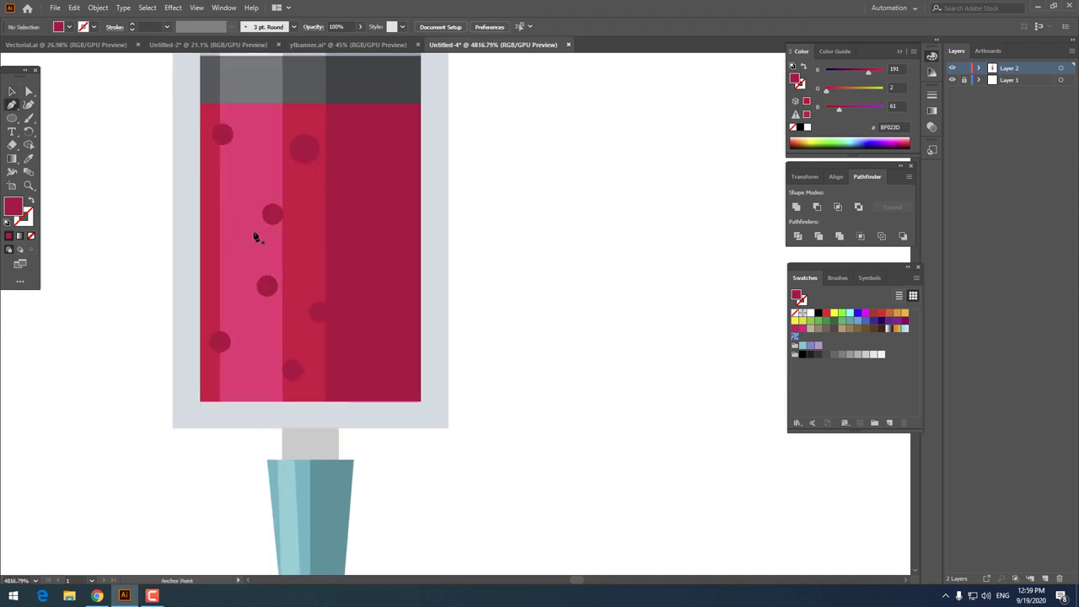
pyautogui.click(11, 91)
pyautogui.click(222, 229)
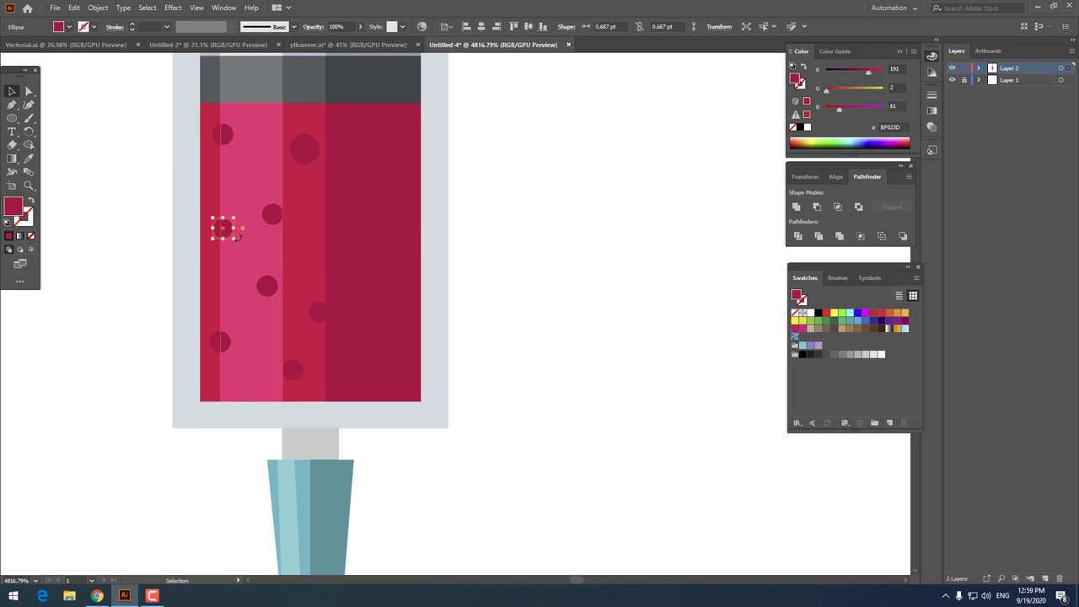
pyautogui.moveTo(235, 239)
pyautogui.mouseDown()
pyautogui.moveTo(264, 243)
pyautogui.moveTo(387, 183)
pyautogui.mouseUp()
# - Recolour a bubble copy light pink #F93571 and add more pink bubbles on the right
pyautogui.click(390, 283)
pyautogui.press('i')
pyautogui.click(261, 226)
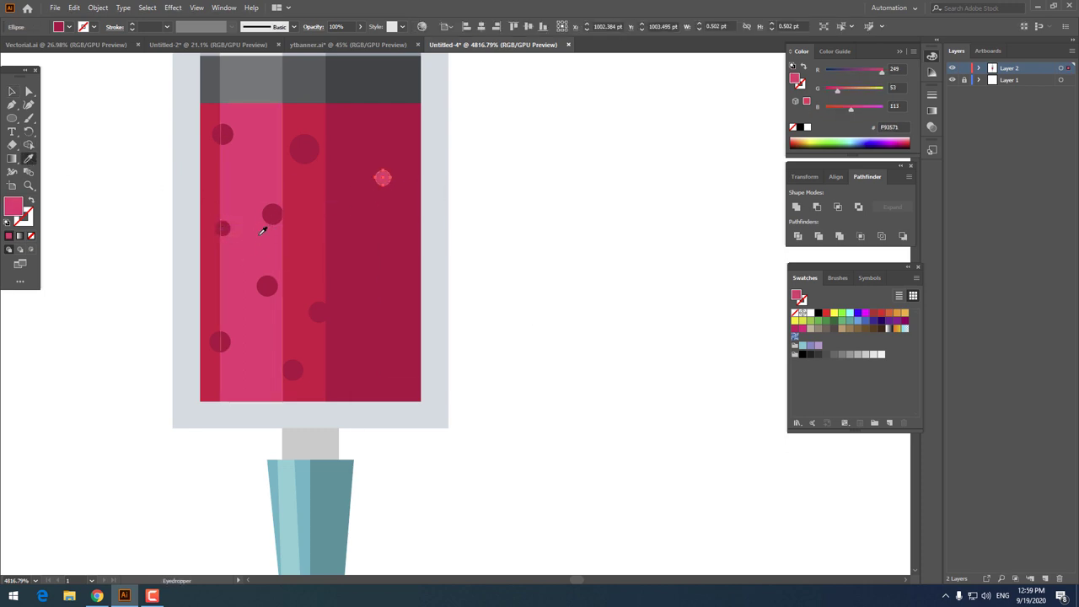
pyautogui.click(12, 91)
pyautogui.click(362, 194)
pyautogui.moveTo(385, 179)
pyautogui.mouseDown()
pyautogui.moveTo(405, 284)
pyautogui.moveTo(357, 251)
pyautogui.moveTo(412, 339)
pyautogui.mouseUp()
pyautogui.click(469, 374)
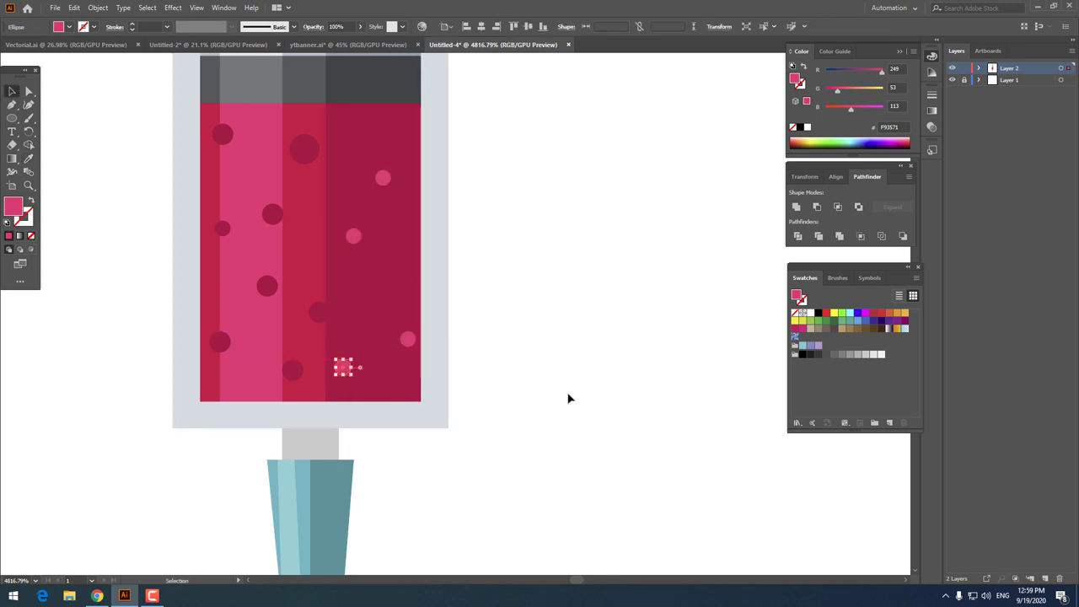
pyautogui.press('z')
pyautogui.keyDown('alt'); pyautogui.click(125, 318); pyautogui.keyUp('alt')
pyautogui.moveTo(422, 301); pyautogui.dragTo(356, 294)
# - Draw a thin bar, colour it the stopper's dark grey, and move it into the liquid
pyautogui.scroll(1, 381, 309)
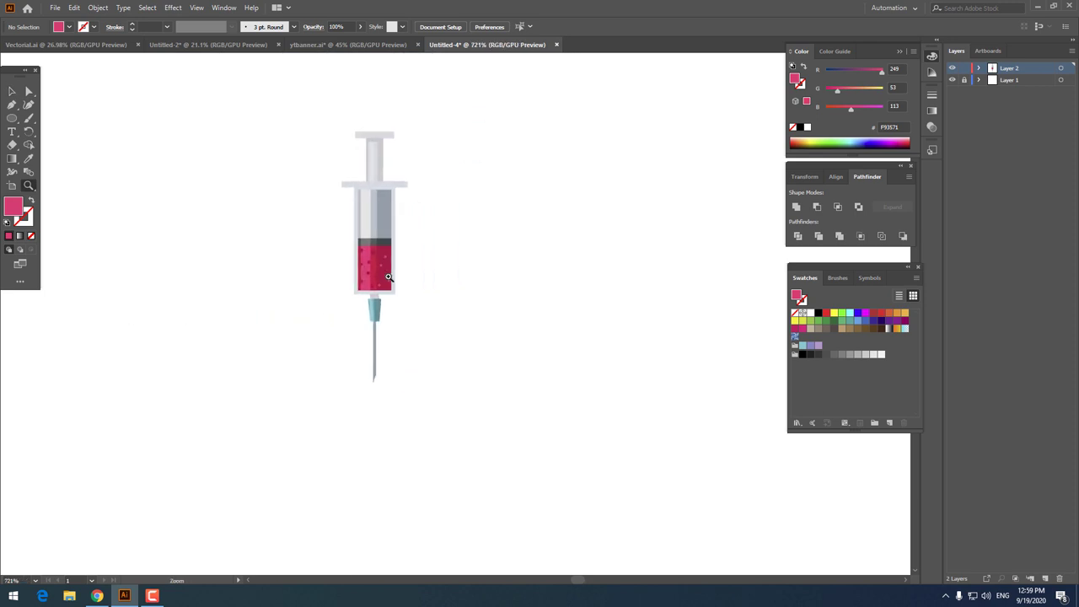
pyautogui.scroll(1, 396, 321)
pyautogui.scroll(2, 376, 321)
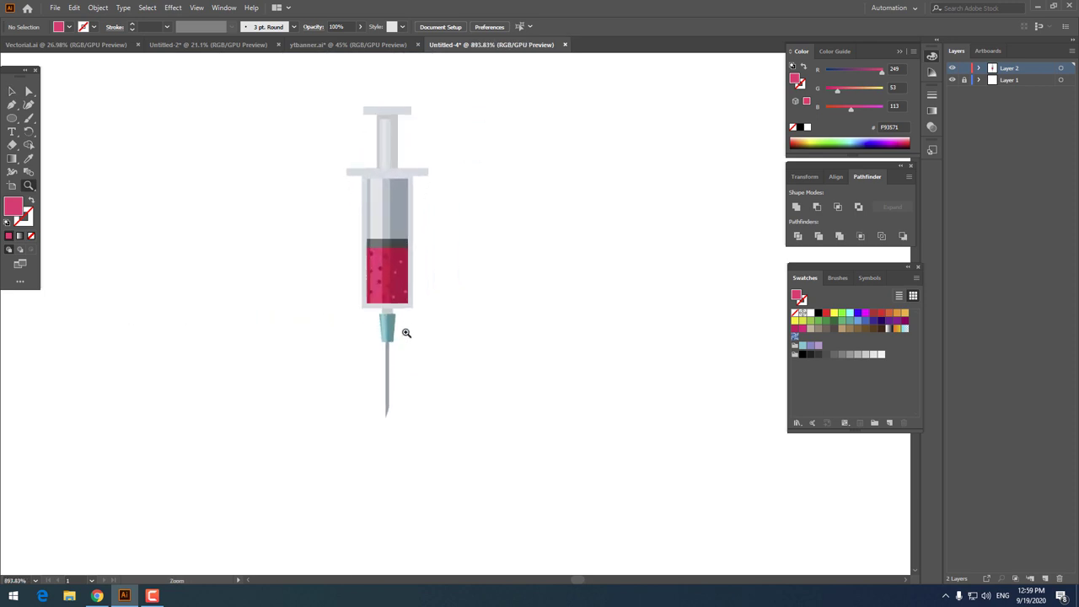
pyautogui.scroll(3, 404, 332)
pyautogui.scroll(3, 371, 287)
pyautogui.scroll(3, 341, 259)
pyautogui.scroll(1, 290, 229)
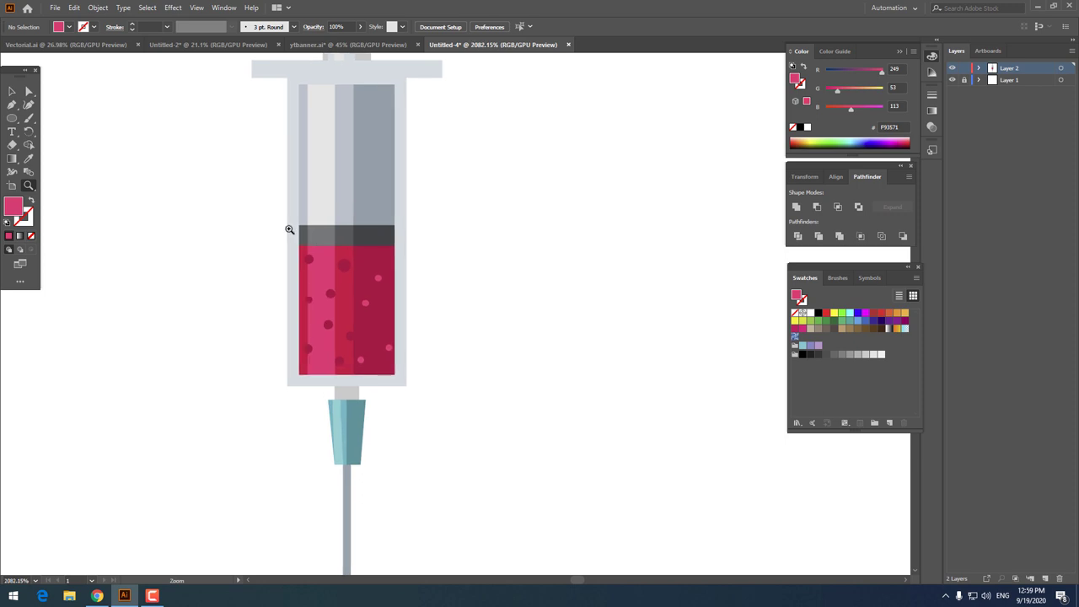
pyautogui.moveTo(11, 118); pyautogui.dragTo(51, 118)
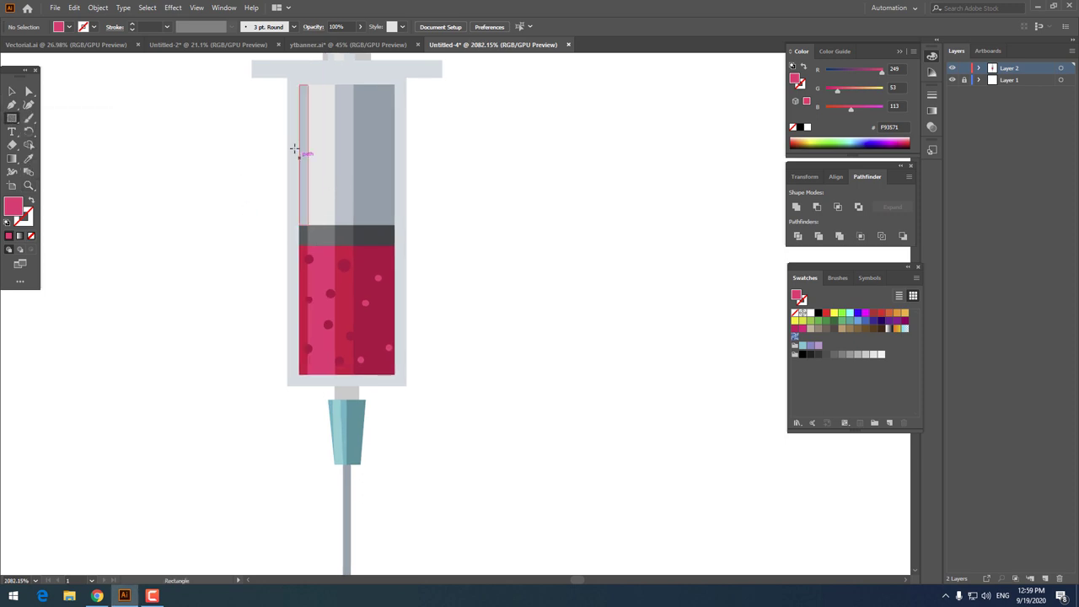
pyautogui.moveTo(300, 157); pyautogui.dragTo(331, 164)
pyautogui.scroll(3, 337, 266)
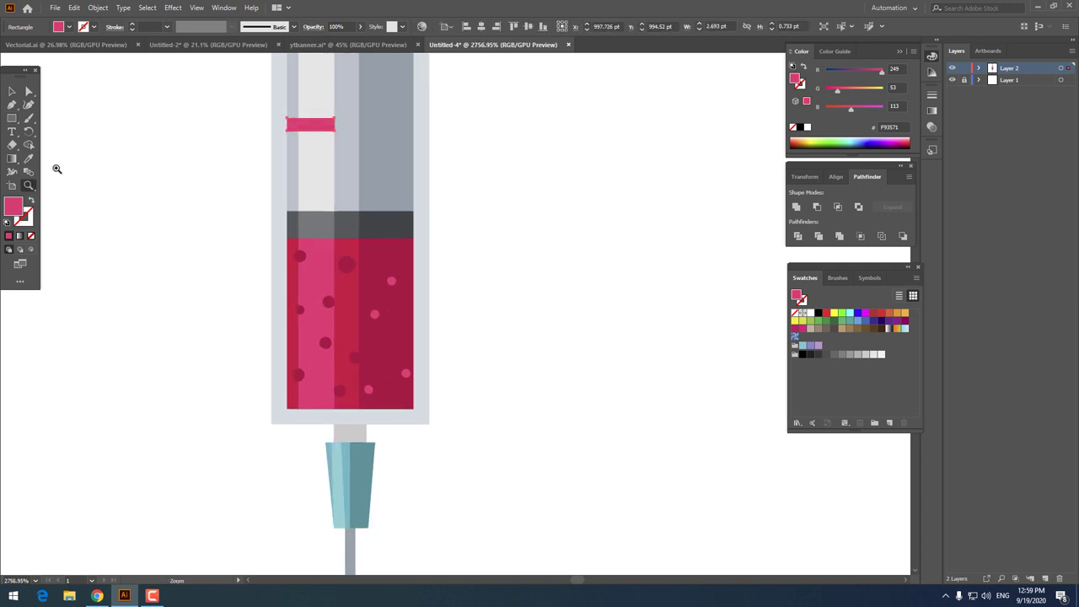
pyautogui.click(30, 159)
pyautogui.click(355, 221)
pyautogui.press('v')
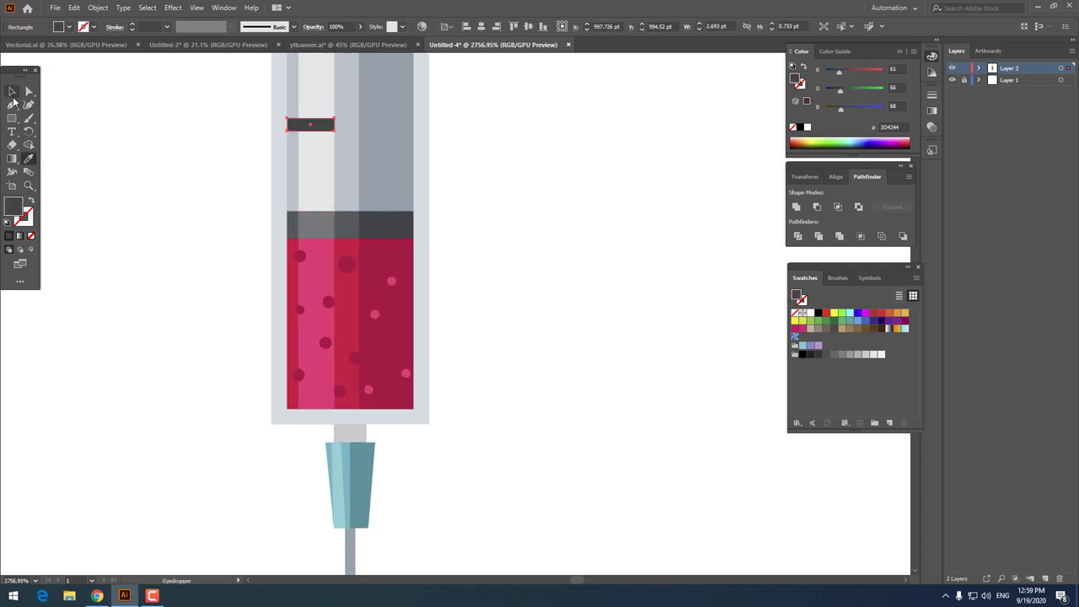
pyautogui.moveTo(325, 126); pyautogui.dragTo(305, 350)
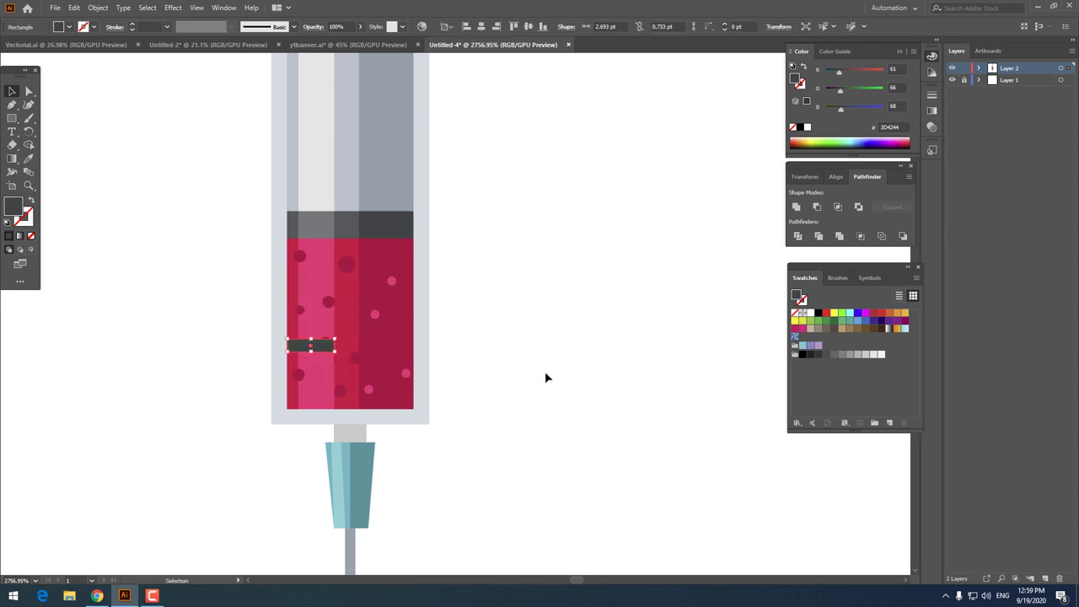
# - Alt-drag a copy of the mark upward and repeat with Ctrl+D for evenly spaced marks
pyautogui.scroll(-2, 469, 325)
pyautogui.scroll(-3, 333, 368)
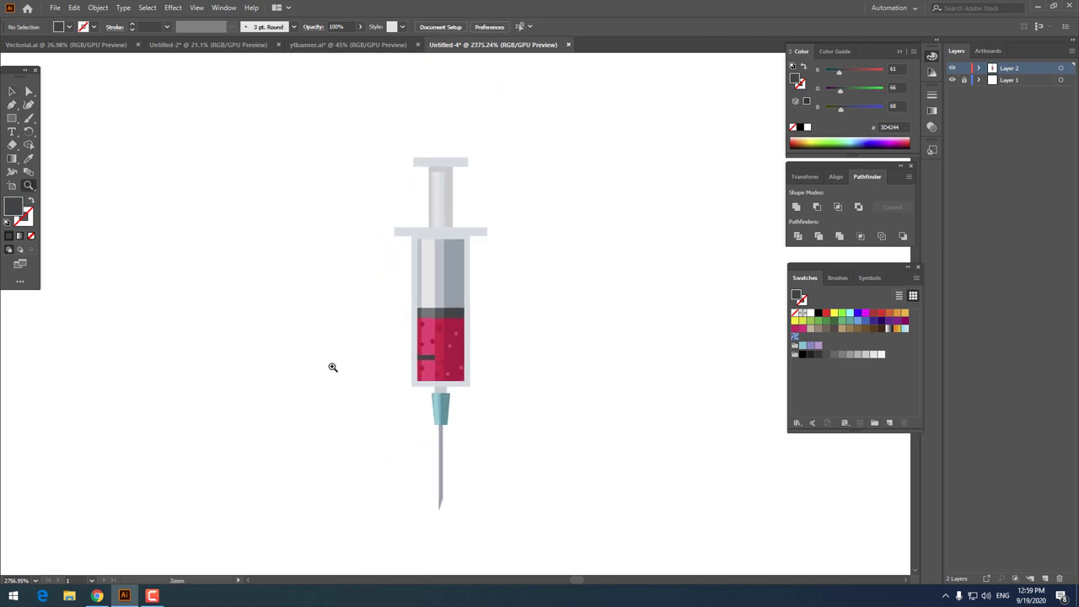
pyautogui.press('z')
pyautogui.scroll(5, 108, 258)
pyautogui.click(11, 91)
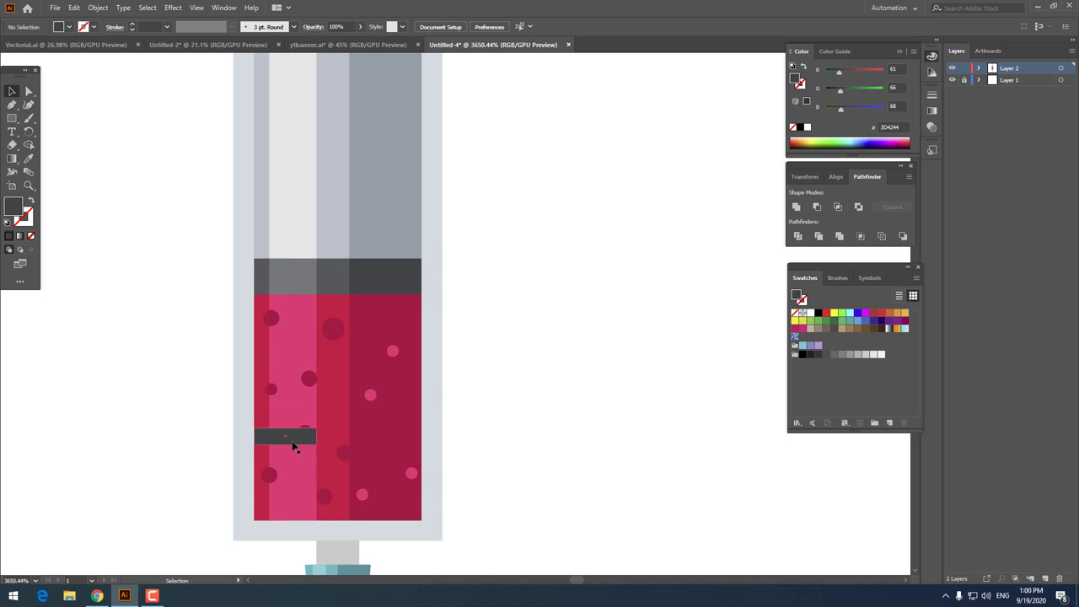
pyautogui.moveTo(290, 439); pyautogui.dragTo(309, 388)
pyautogui.hotkey('ctrl', 'd')
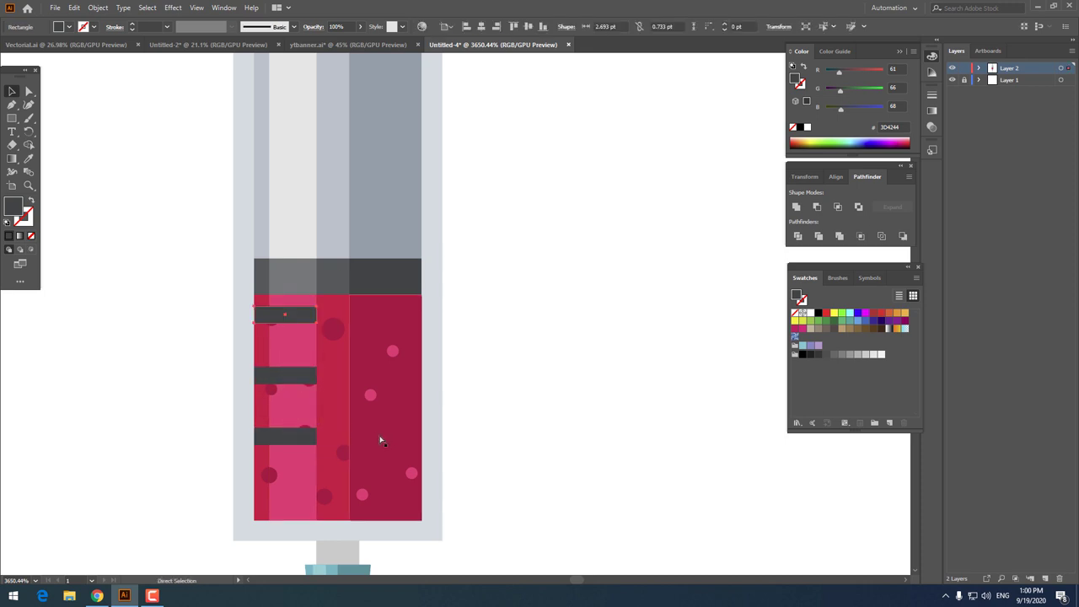
pyautogui.hotkey('ctrl', 'd')
pyautogui.hotkey('ctrl', 'd')
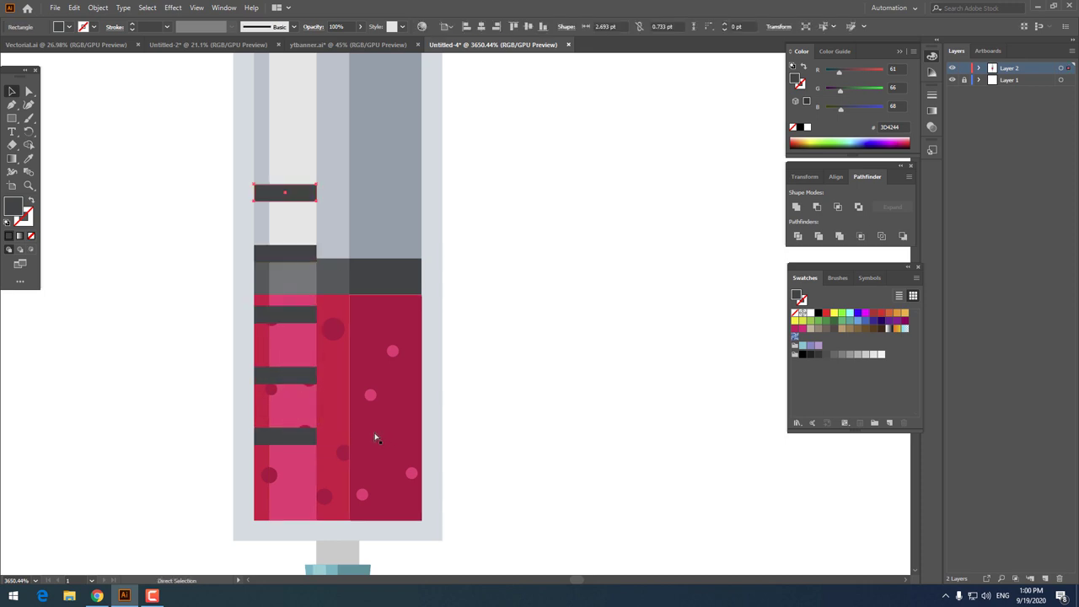
# - Shorten the in-between marks to half width so long and short marks alternate
pyautogui.click(298, 256)
pyautogui.keyDown('shift'); pyautogui.click(298, 378); pyautogui.keyUp('shift')
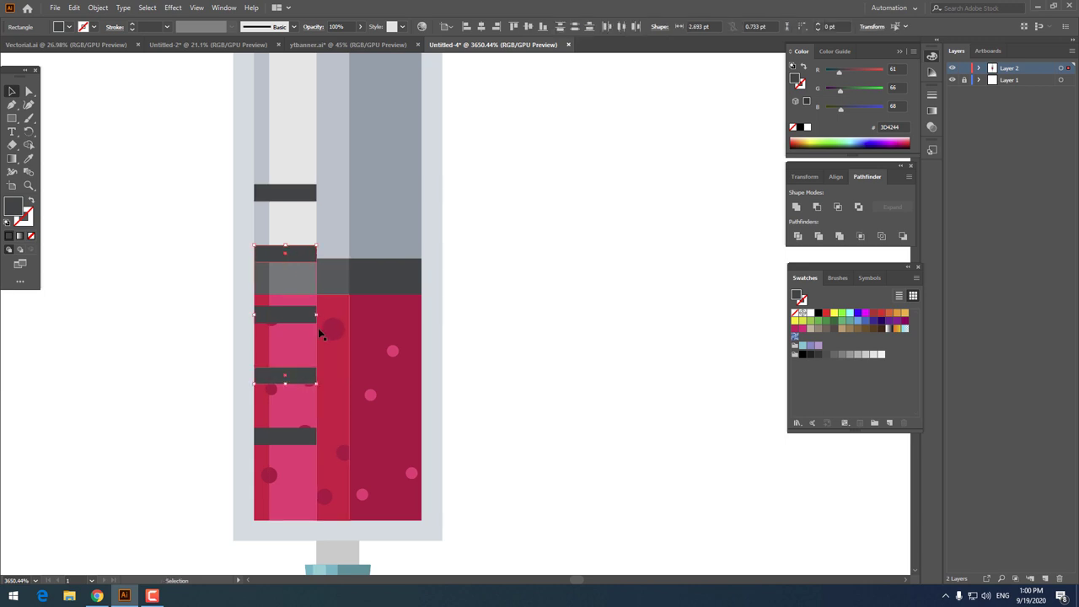
pyautogui.moveTo(318, 317); pyautogui.dragTo(286, 317)
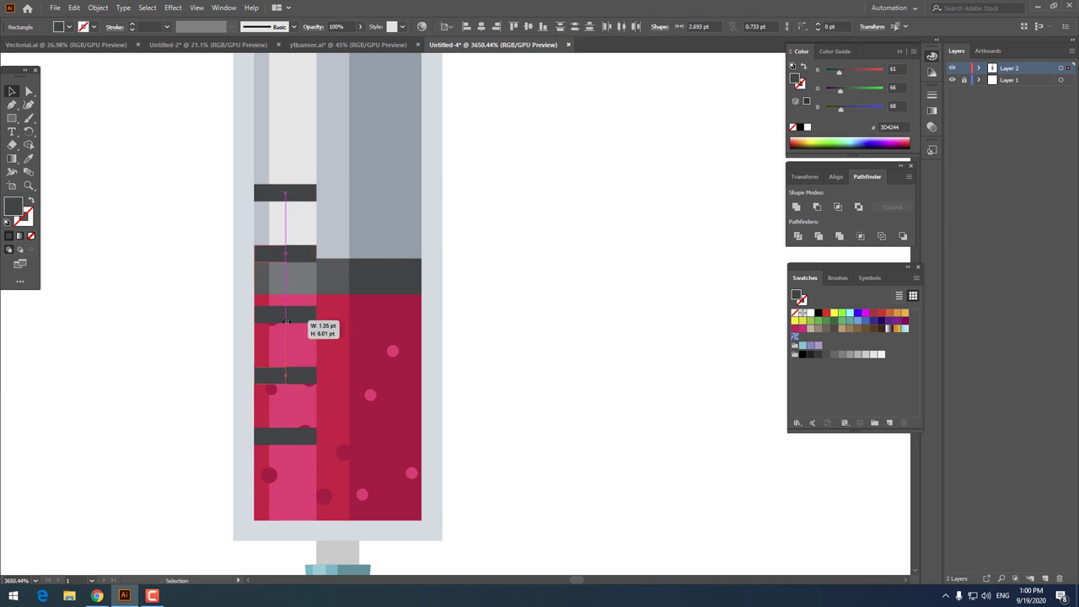
pyautogui.press('z')
pyautogui.moveTo(502, 330)
pyautogui.mouseDown()
pyautogui.moveTo(270, 304)
pyautogui.moveTo(234, 309)
pyautogui.moveTo(243, 317)
pyautogui.mouseUp()
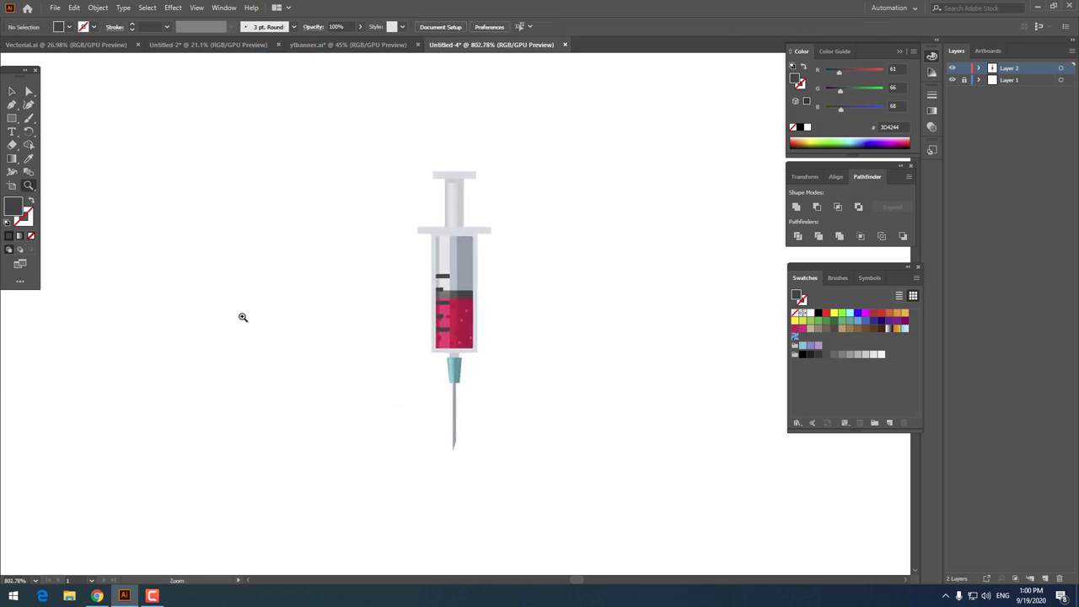
# - Marquee-select every syringe shape and combine them with Group into one object
pyautogui.moveTo(401, 241)
pyautogui.mouseDown()
pyautogui.moveTo(525, 275)
pyautogui.moveTo(397, 245)
pyautogui.moveTo(445, 237)
pyautogui.moveTo(445, 258)
pyautogui.moveTo(422, 253)
pyautogui.mouseUp()
pyautogui.moveTo(475, 410); pyautogui.dragTo(278, 118)
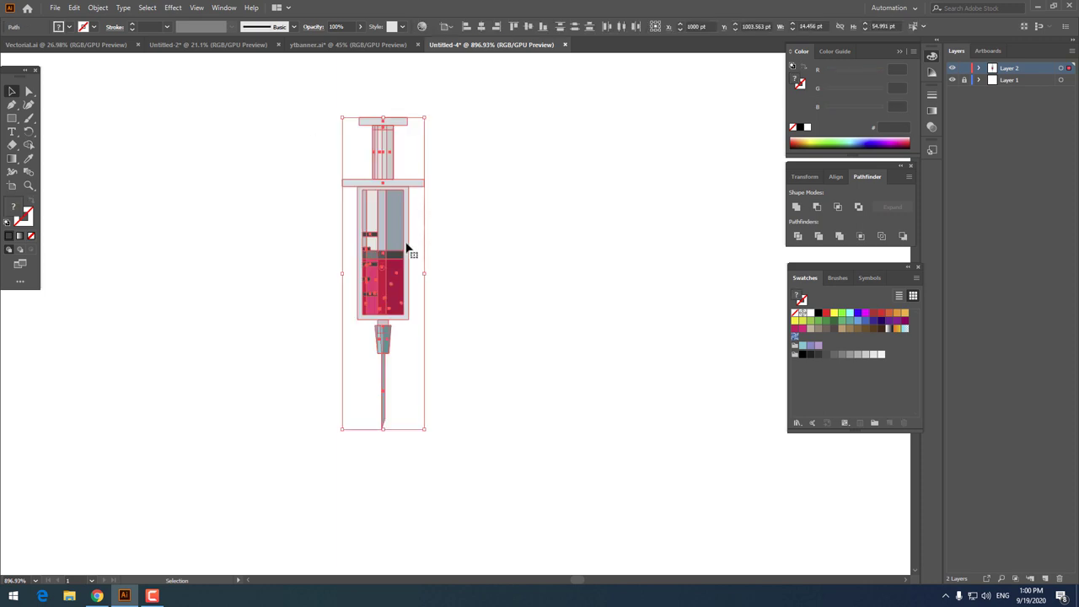
pyautogui.rightClick(410, 247)
pyautogui.click(464, 314)
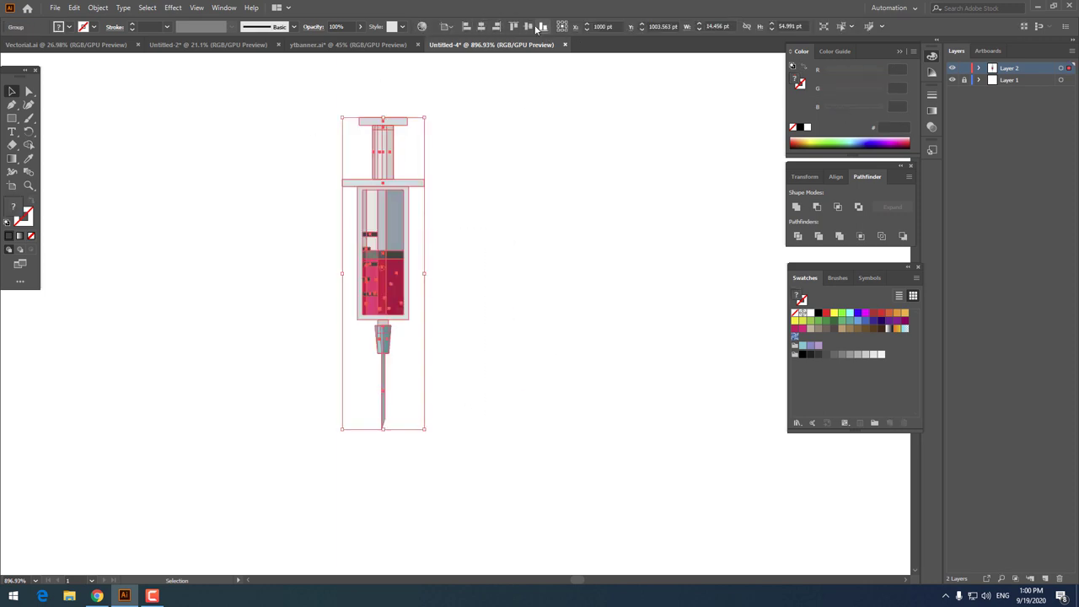
pyautogui.click(549, 241)
pyautogui.press('z')
pyautogui.moveTo(413, 180)
pyautogui.mouseDown()
pyautogui.moveTo(428, 215)
pyautogui.moveTo(500, 246)
pyautogui.mouseUp()
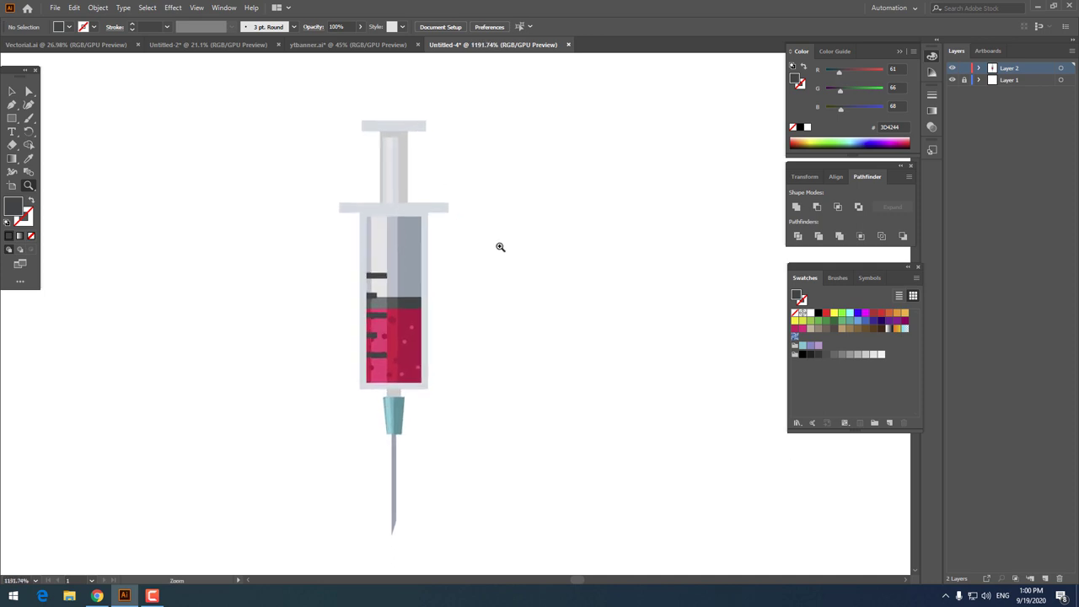